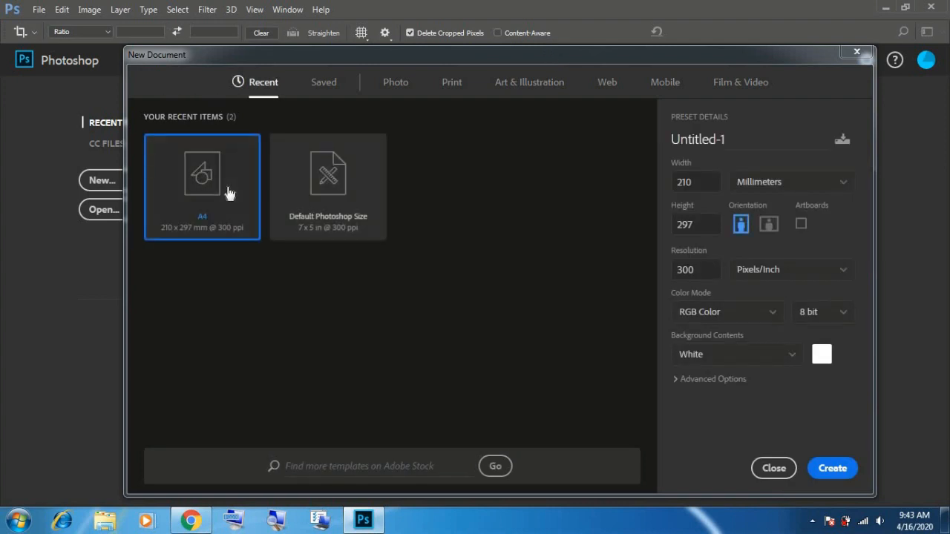
Step: Create a 210 x 297 mm A4 document at 300 ppi and rotate its canvas 90° clockwise
left_click(833, 470)
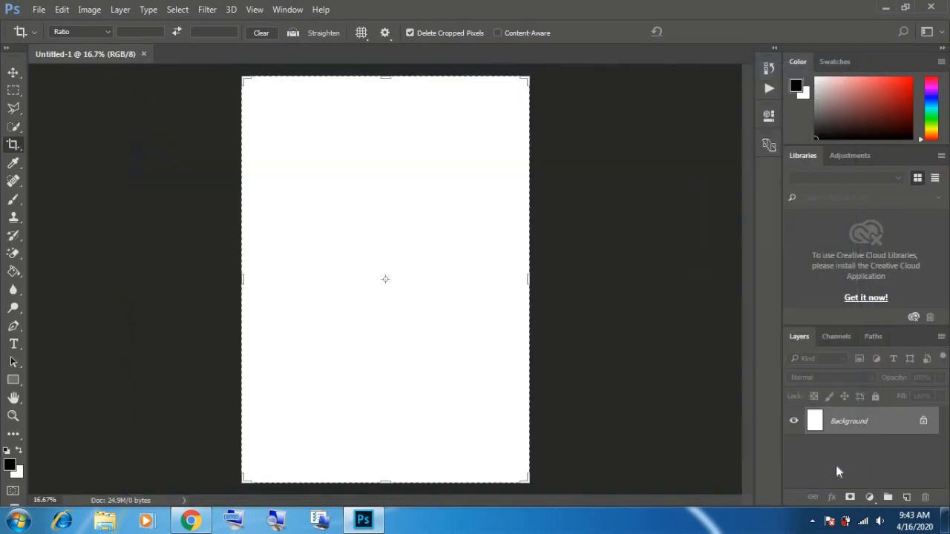
left_click(90, 10)
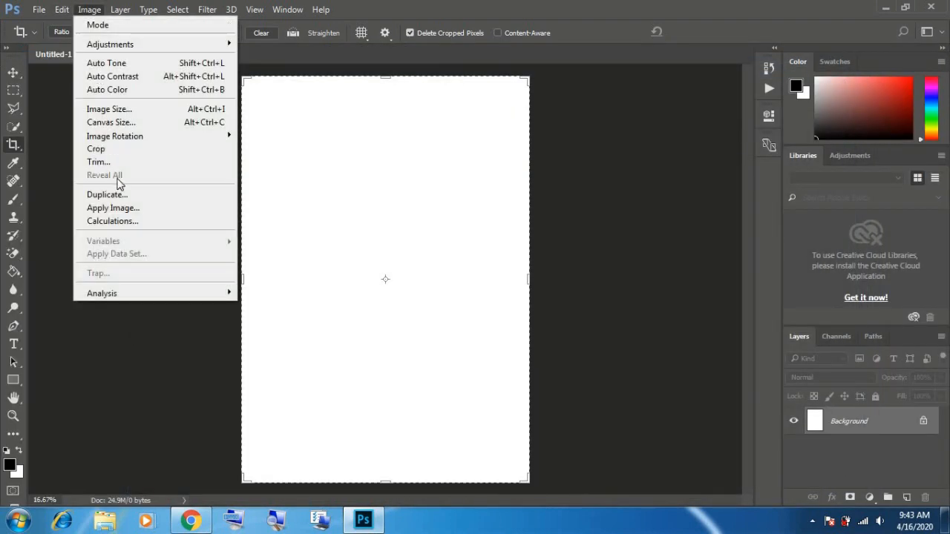
mouse_move(189, 137)
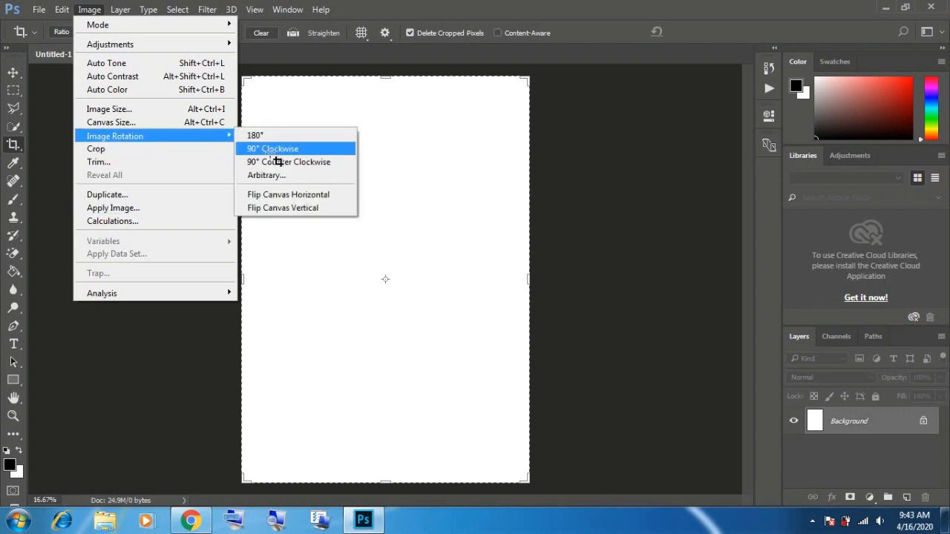
left_click(275, 150)
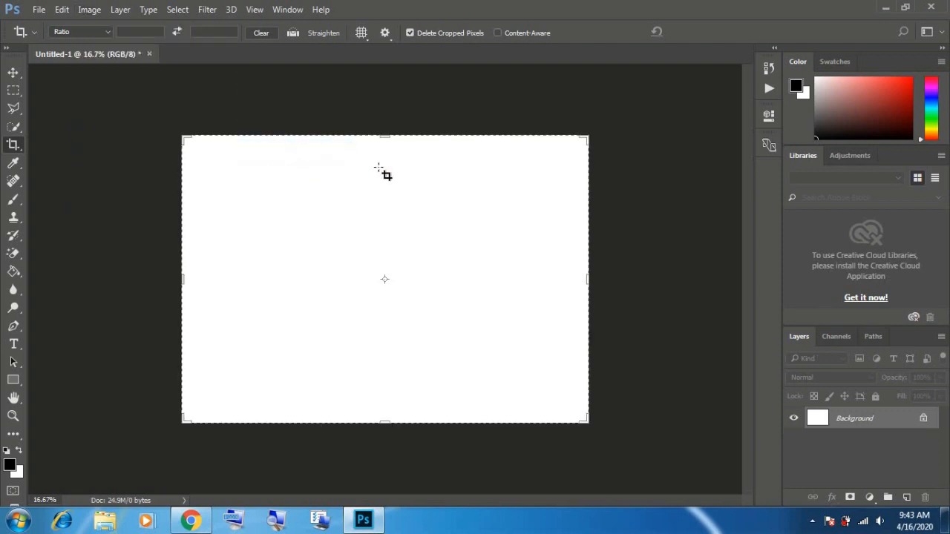
left_click(546, 133)
key("Return")
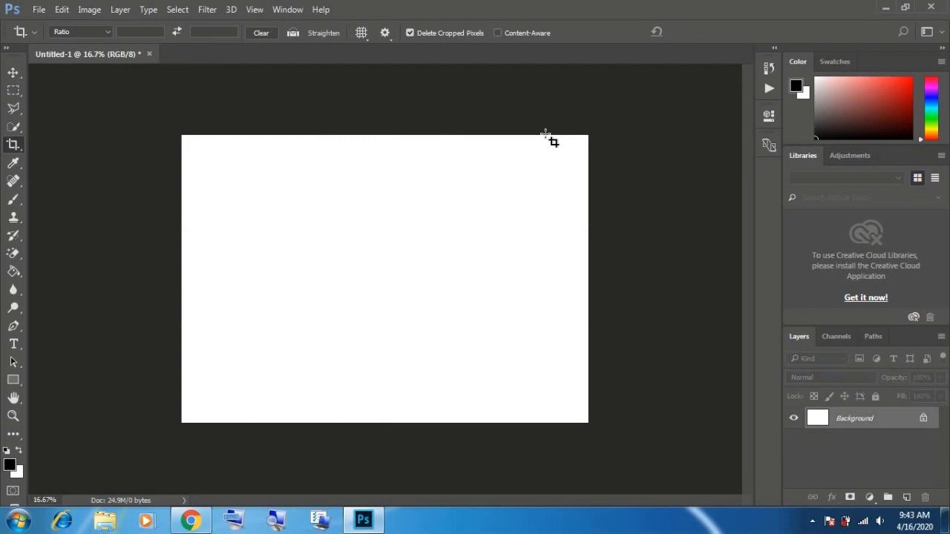
Step: Place the glass bowl image from the desktop's STOCK folder into the document at its fitted size
left_click(885, 9)
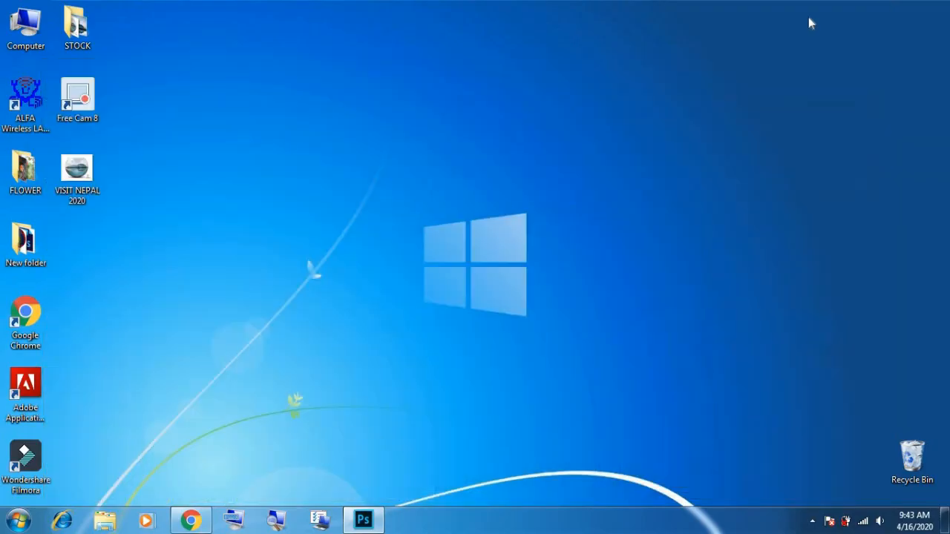
double_click(74, 24)
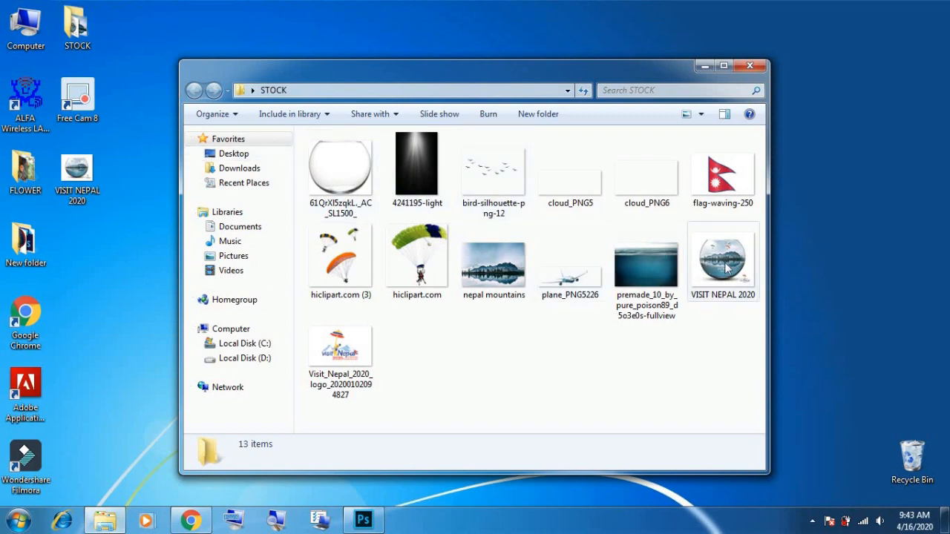
left_click_drag(341, 174, 583, 328)
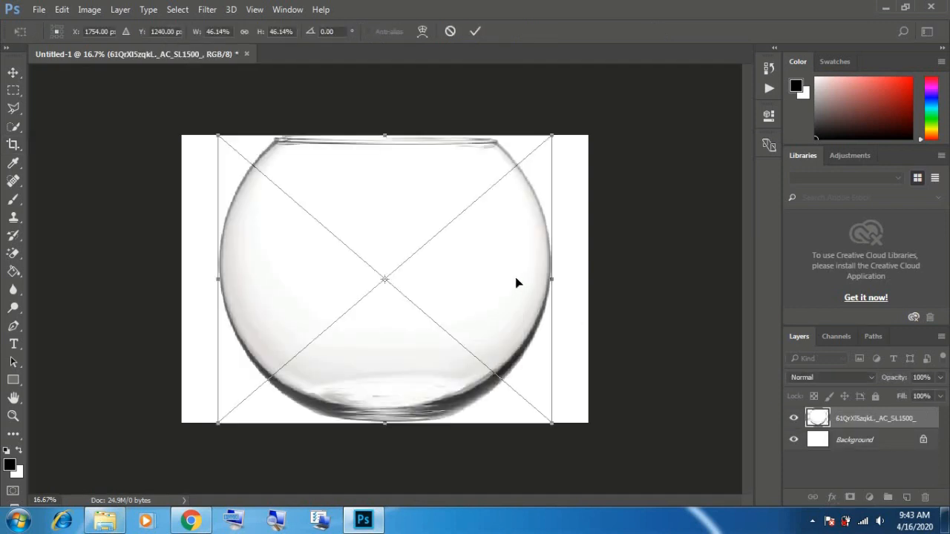
left_click(473, 32)
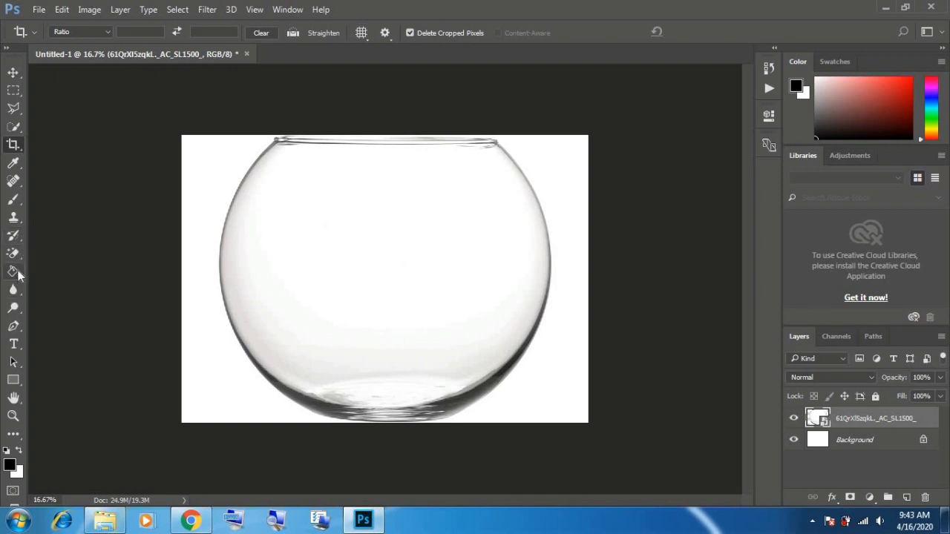
Step: Extend the canvas on all sides with the Crop tool to leave white space around the bowl
left_click(14, 145)
left_click_drag(385, 132, 387, 112)
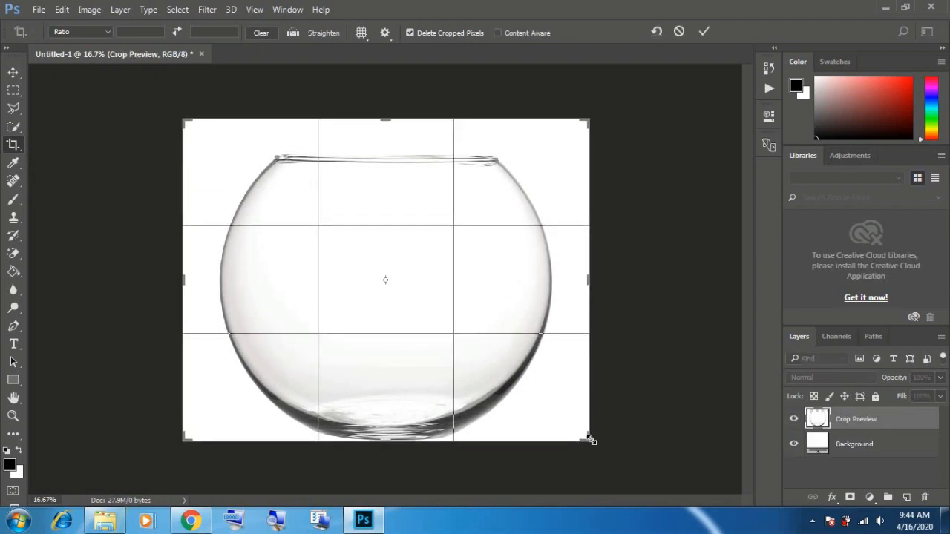
left_click_drag(586, 438, 638, 487)
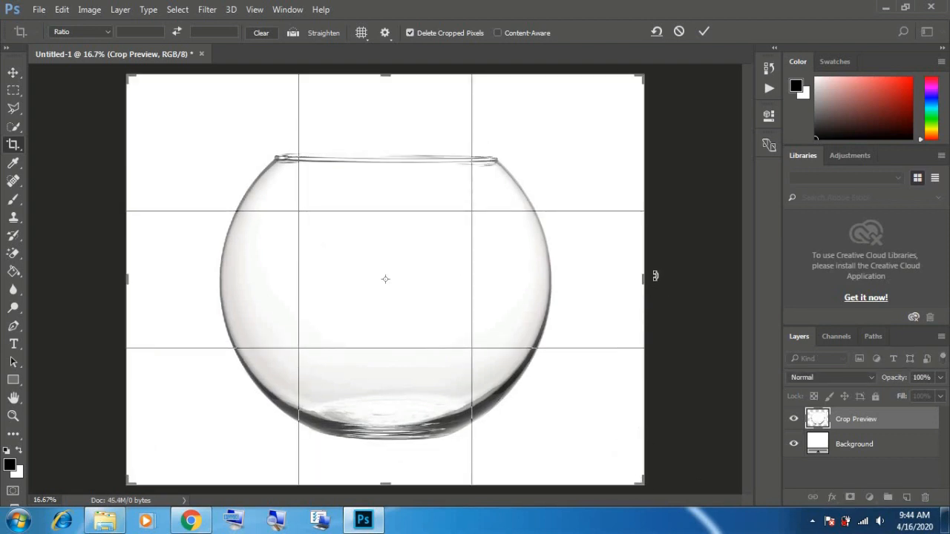
left_click_drag(644, 279, 654, 256)
left_click(702, 31)
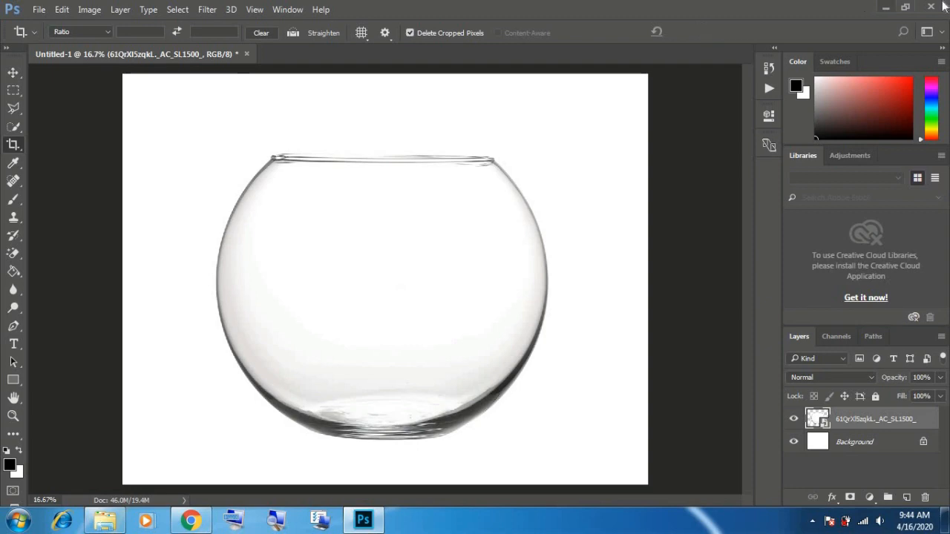
Step: Place the premade_10_by_pure_poison89 underwater image from the STOCK folder and enlarge it to about 3098% so it spans the bowl's width
left_click(885, 6)
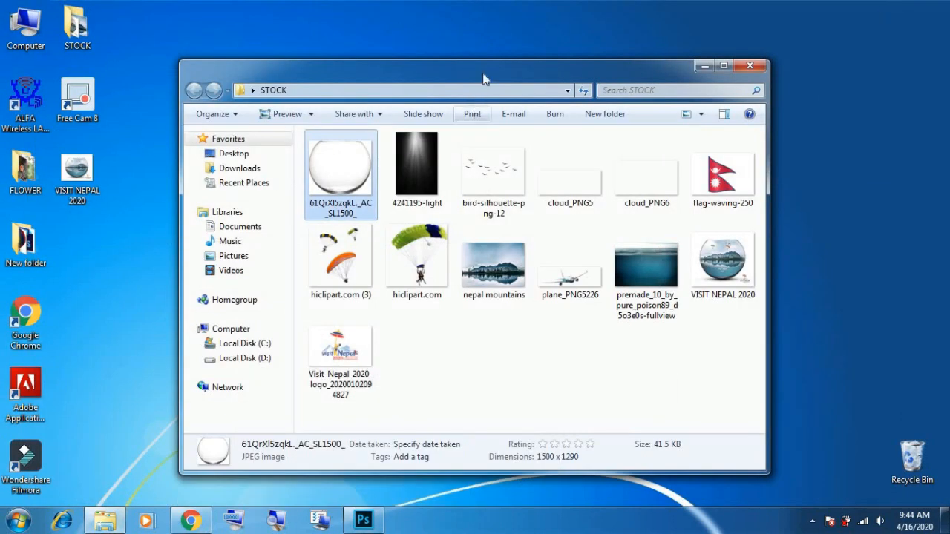
left_click_drag(654, 267, 475, 339)
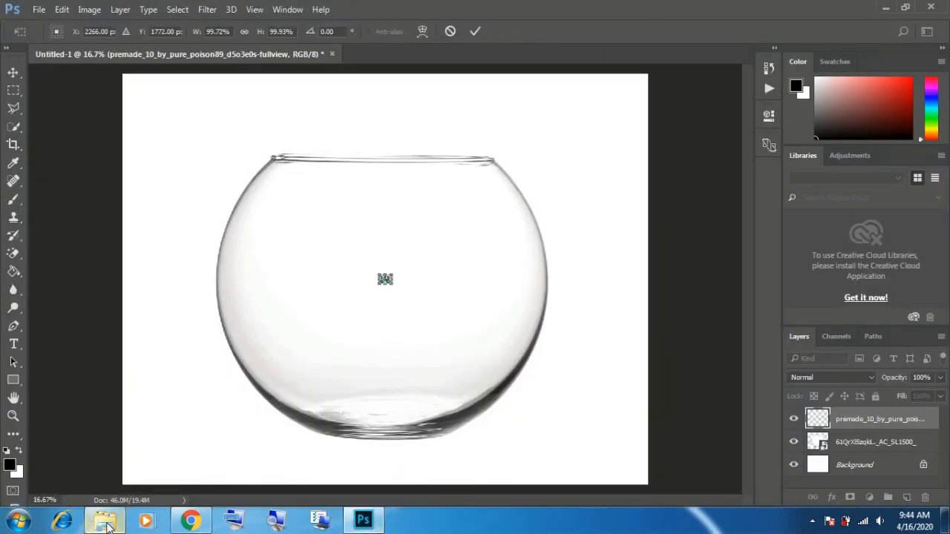
right_click(84, 525)
left_click(101, 483)
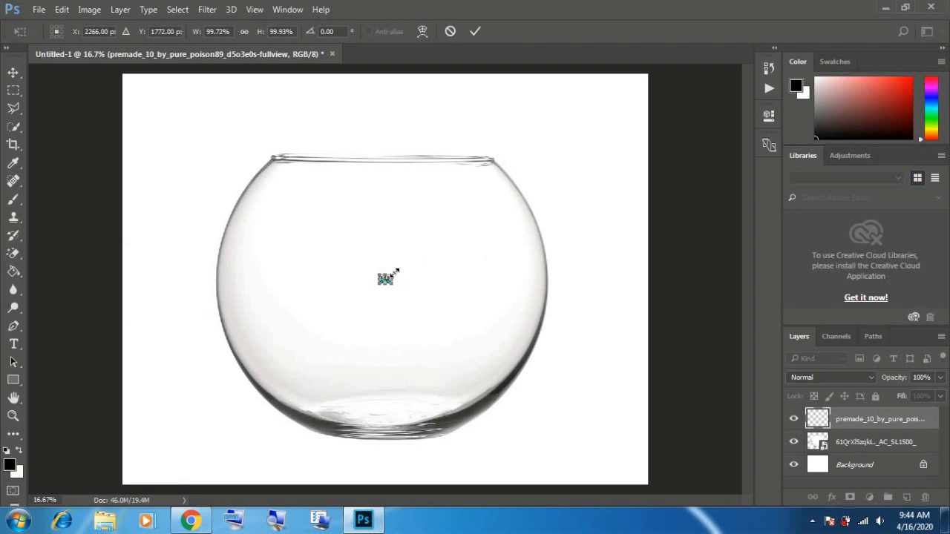
left_click_drag(394, 273, 617, 194)
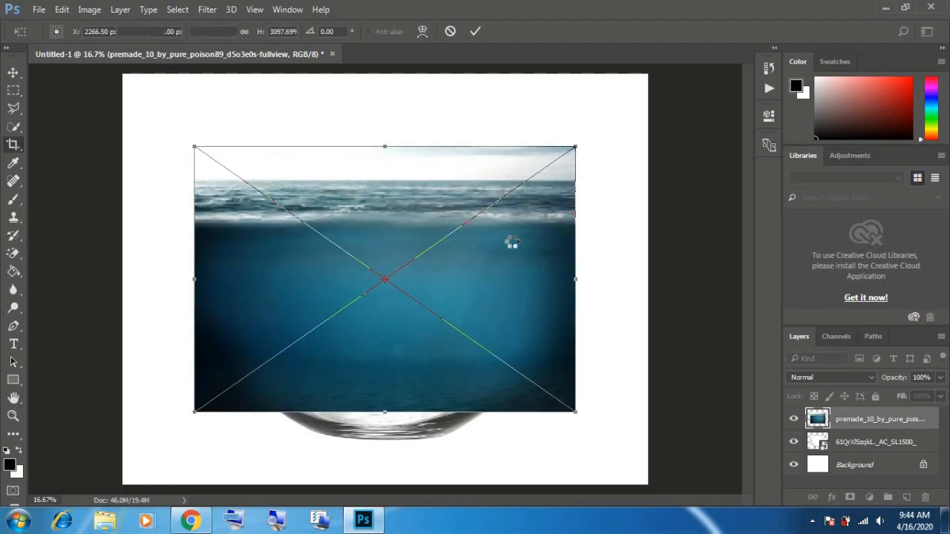
key("Return")
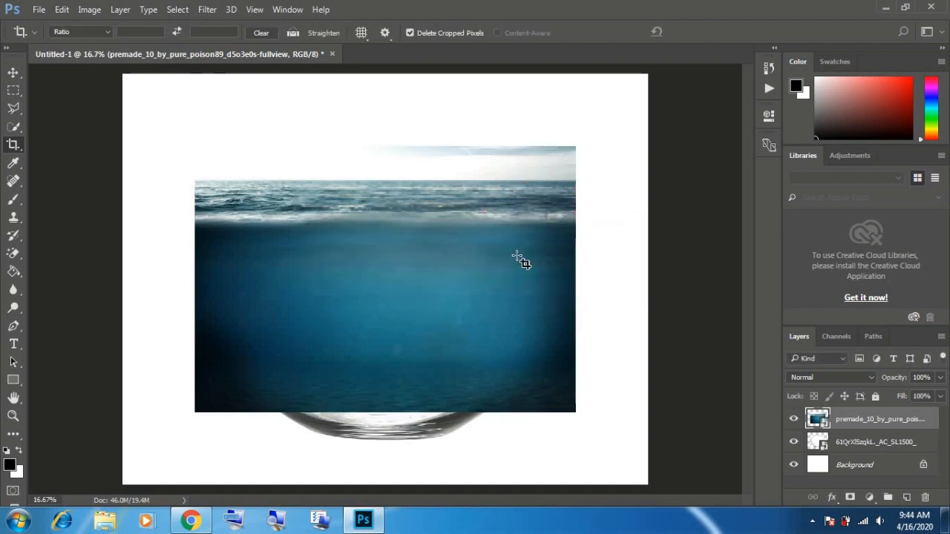
Step: Move the underwater image down over the bowl's lower half, using 55% opacity for alignment, and restore its opacity to 100%
left_click(13, 71)
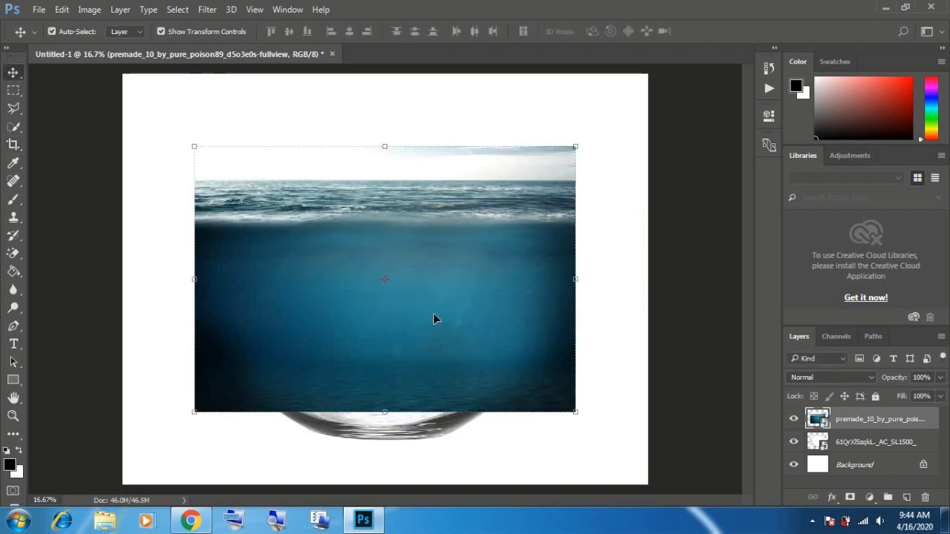
left_click_drag(435, 318, 431, 394)
left_click_drag(889, 378, 860, 384)
left_click_drag(389, 378, 387, 393)
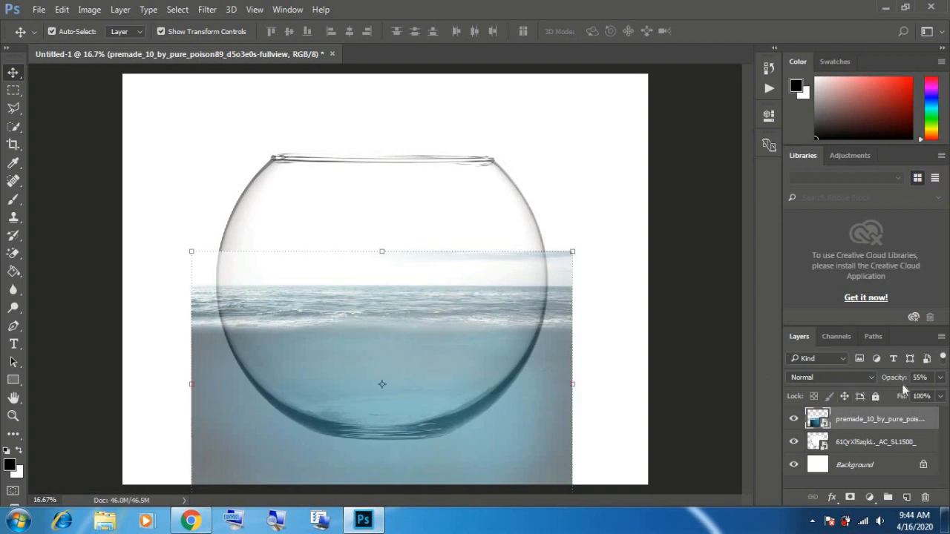
left_click_drag(898, 381, 925, 383)
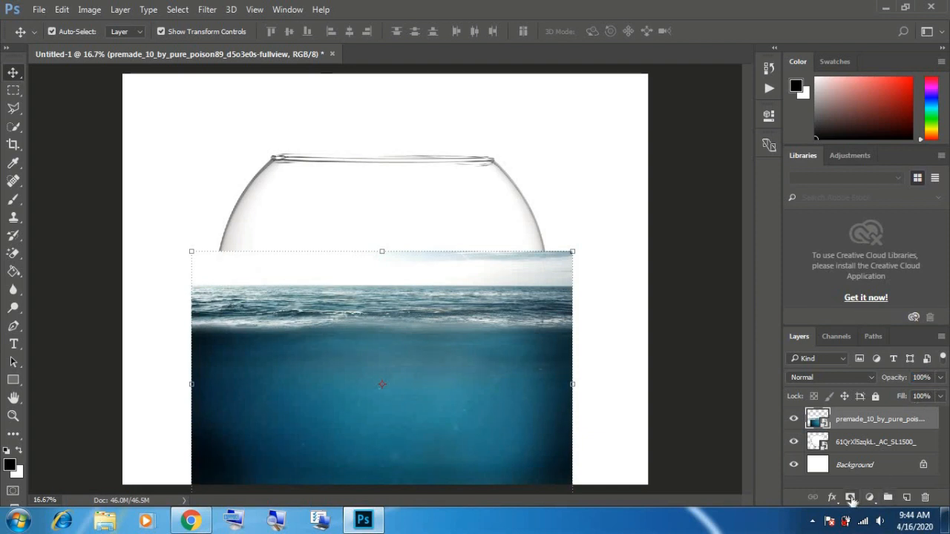
Step: Add a layer mask to the underwater image and fill the mask with black using the Paint Bucket
left_click(851, 497)
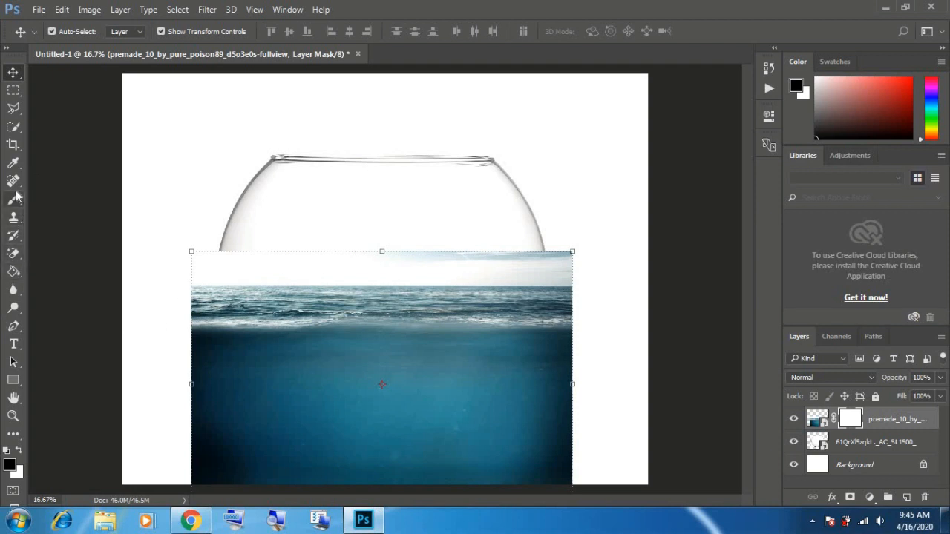
left_click(15, 273)
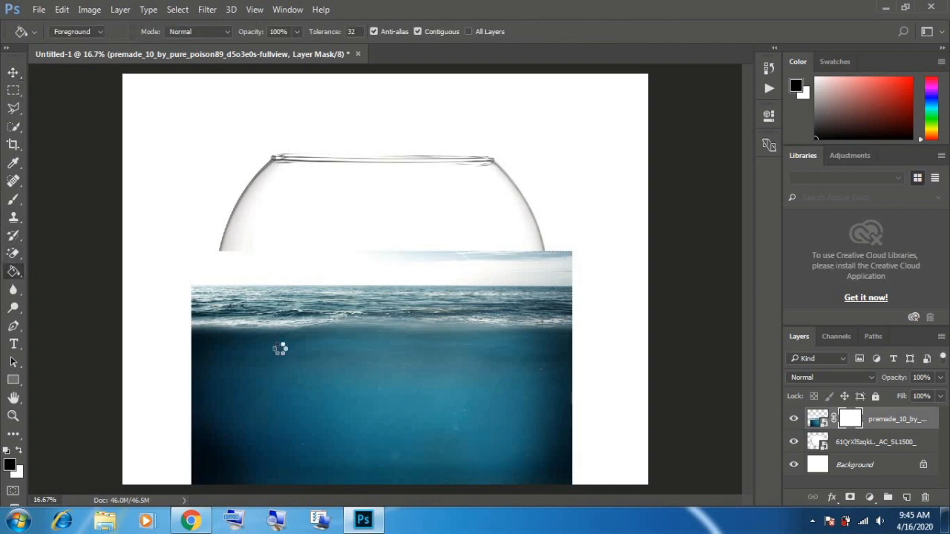
left_click(281, 352)
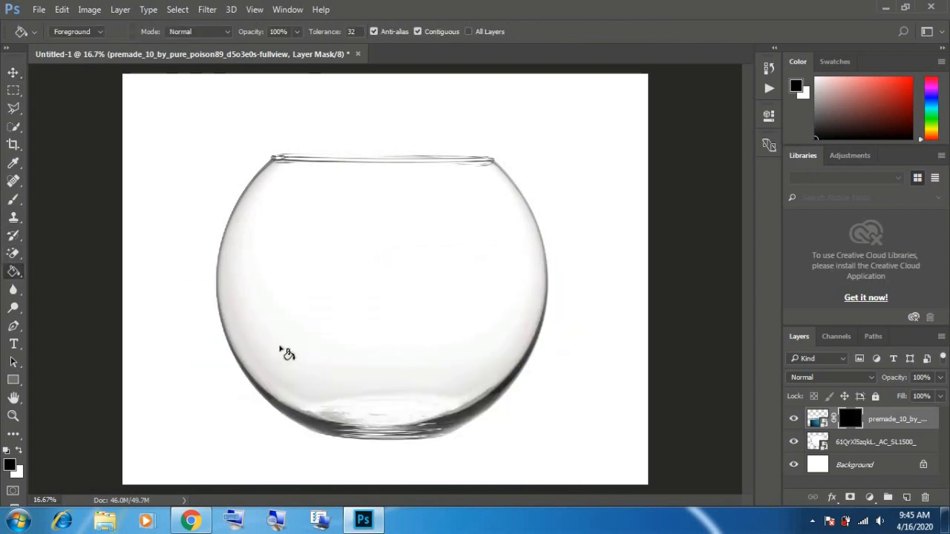
Step: Merge the glass bowl layer with the Background layer
left_click(859, 443)
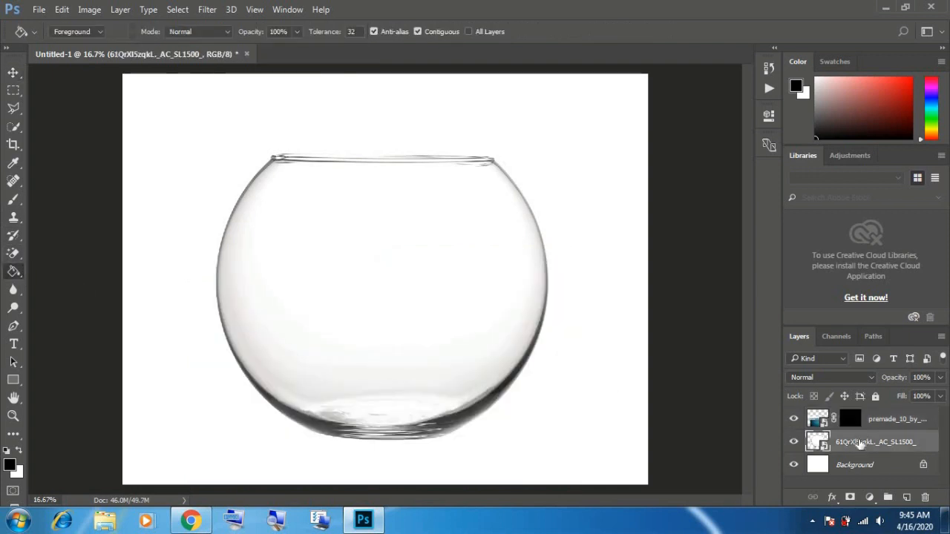
left_click(866, 463, "shift")
right_click(866, 458)
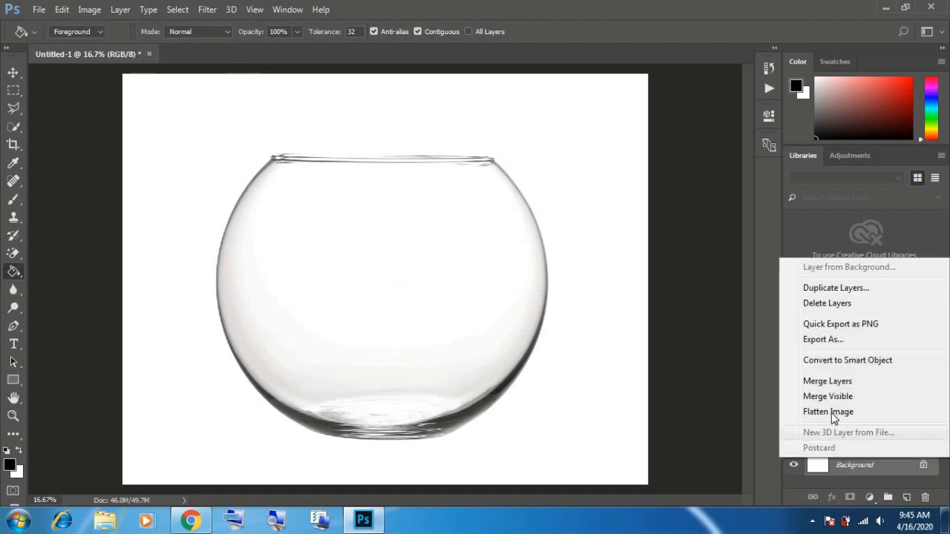
left_click(832, 382)
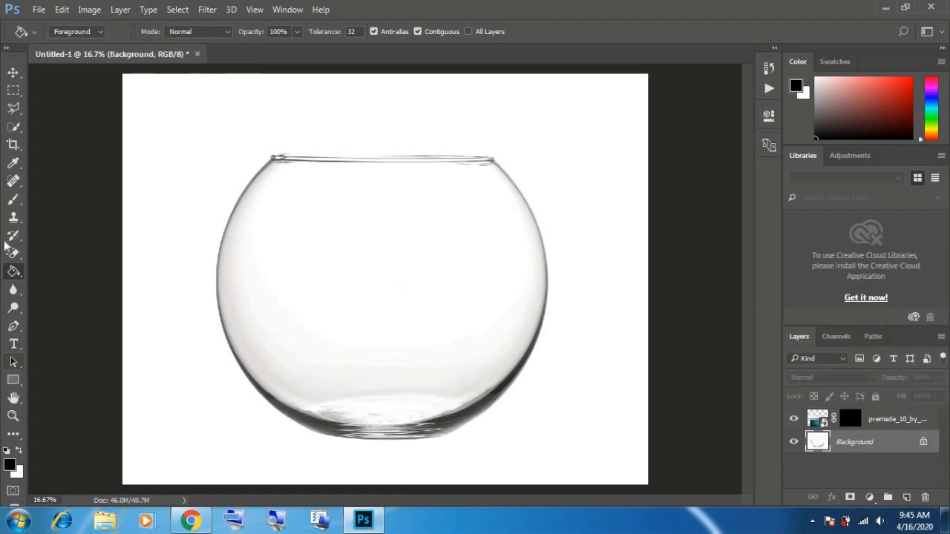
Step: Select the white area around the bowl with Quick Selection and invert the selection to cover the bowl itself
left_click(13, 127)
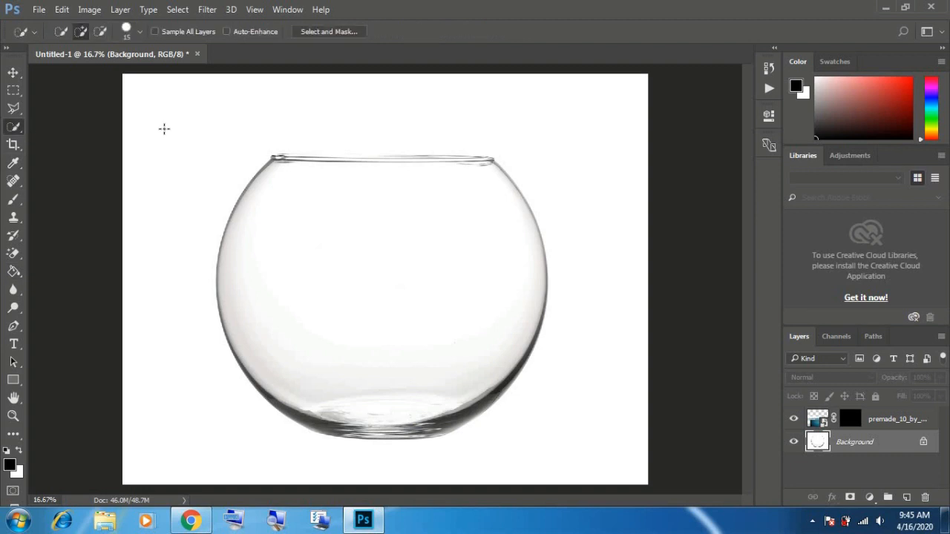
left_click_drag(627, 233, 604, 313)
left_click_drag(193, 402, 176, 342)
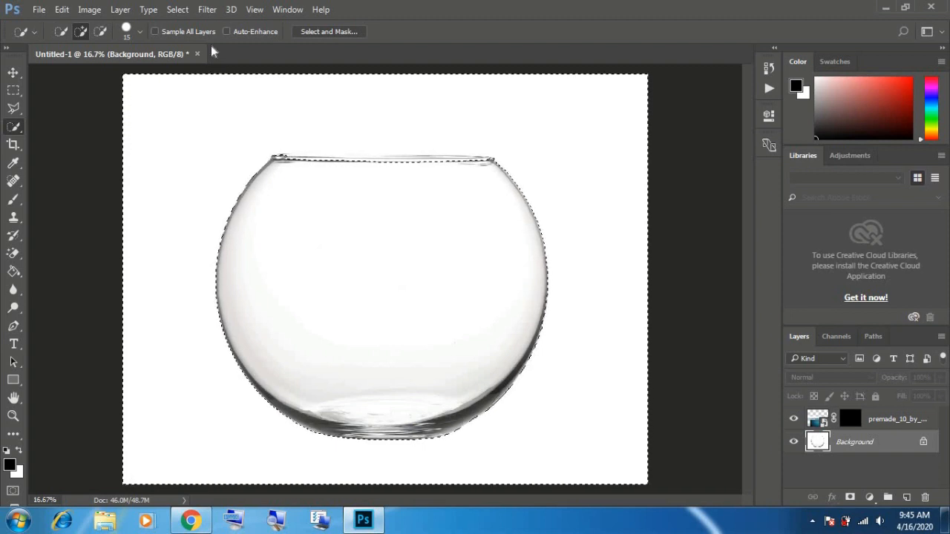
left_click(177, 10)
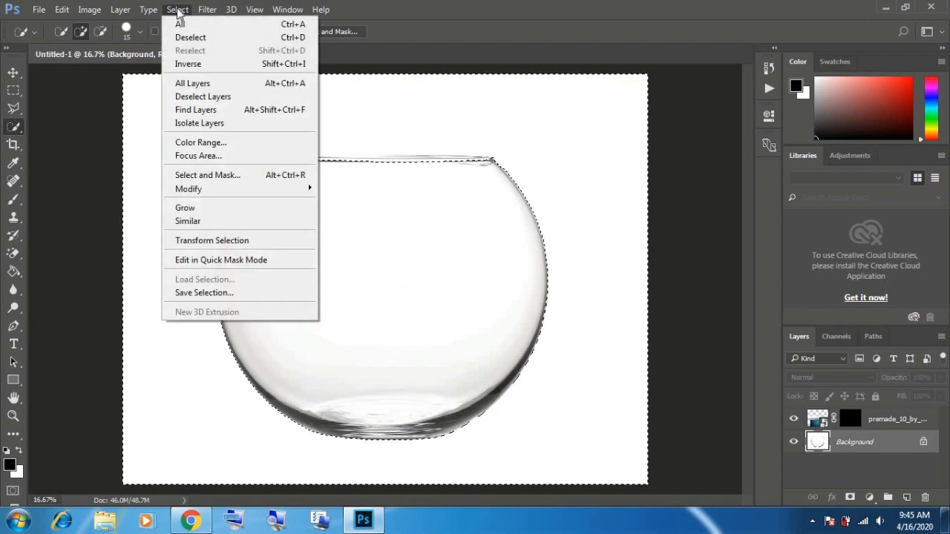
left_click(190, 65)
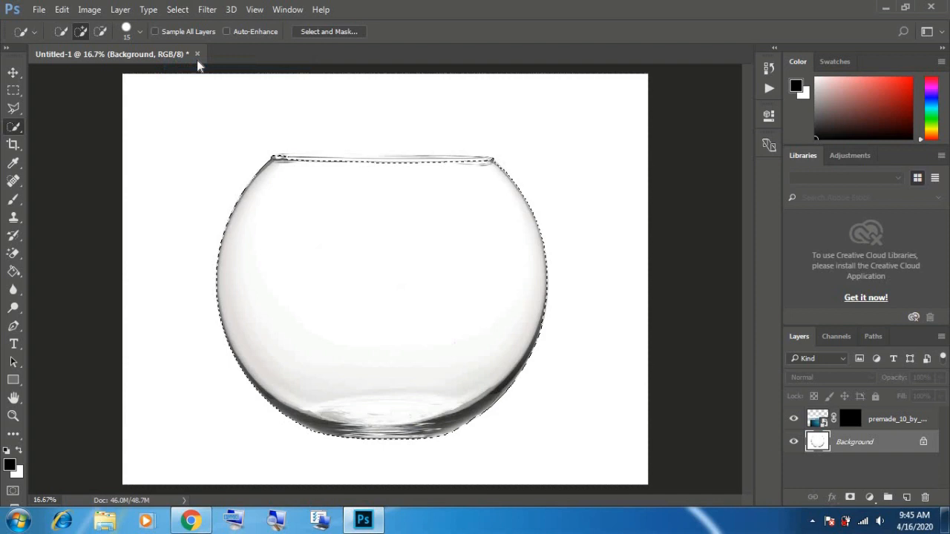
left_click(385, 185)
left_click_drag(456, 263, 397, 222)
key("ctrl+minus")
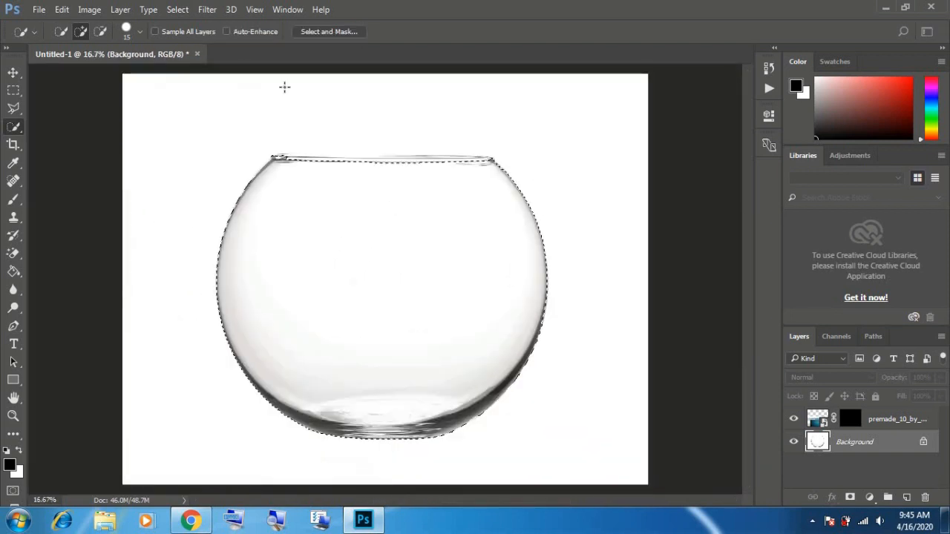
Step: Contract the bowl selection by 8 pixels
left_click(183, 12)
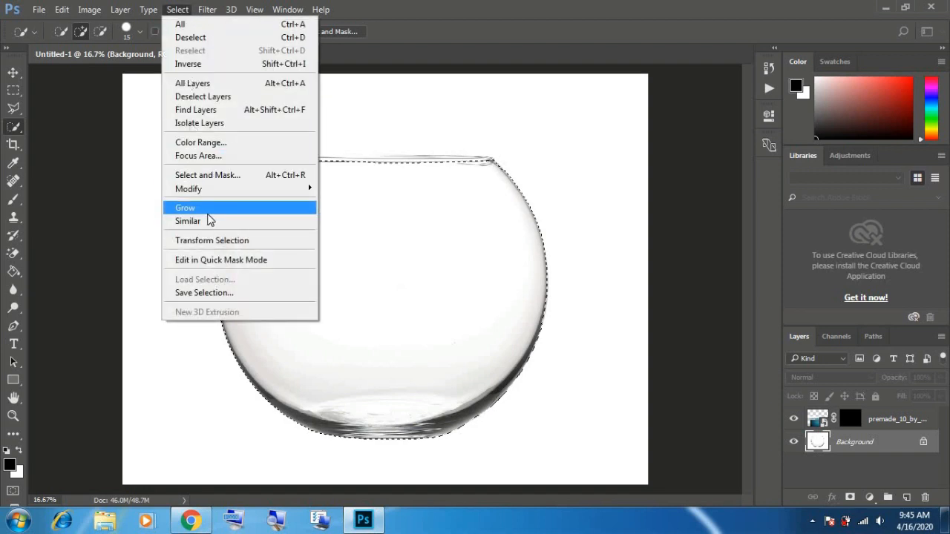
mouse_move(211, 191)
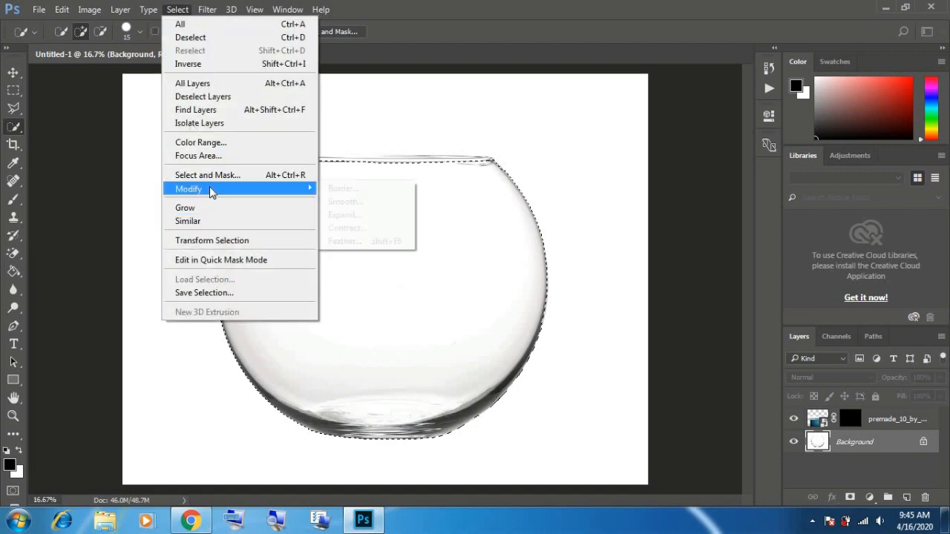
left_click(384, 234)
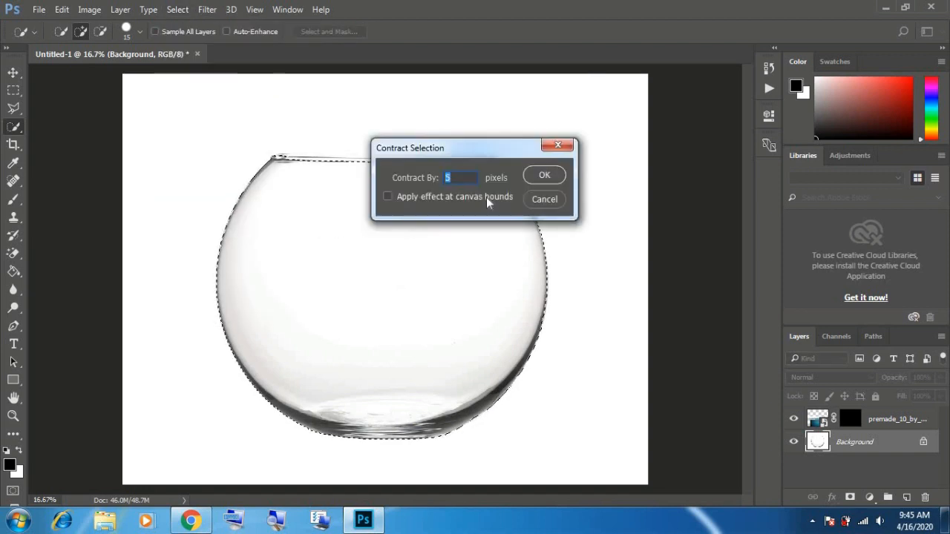
type("8")
left_click(549, 175)
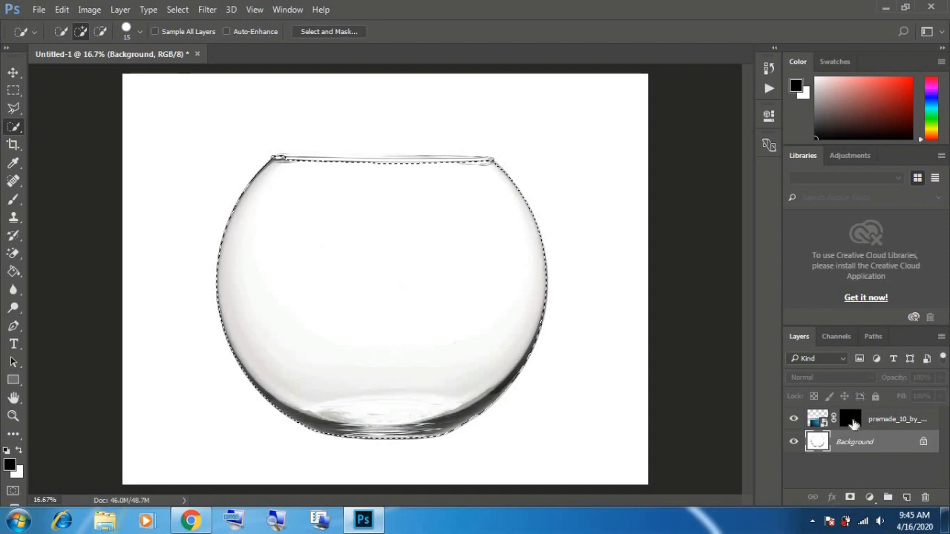
Step: Paint white on the underwater layer's mask with a soft 1000 px brush to reveal the sea across the bowl's middle
left_click(850, 419)
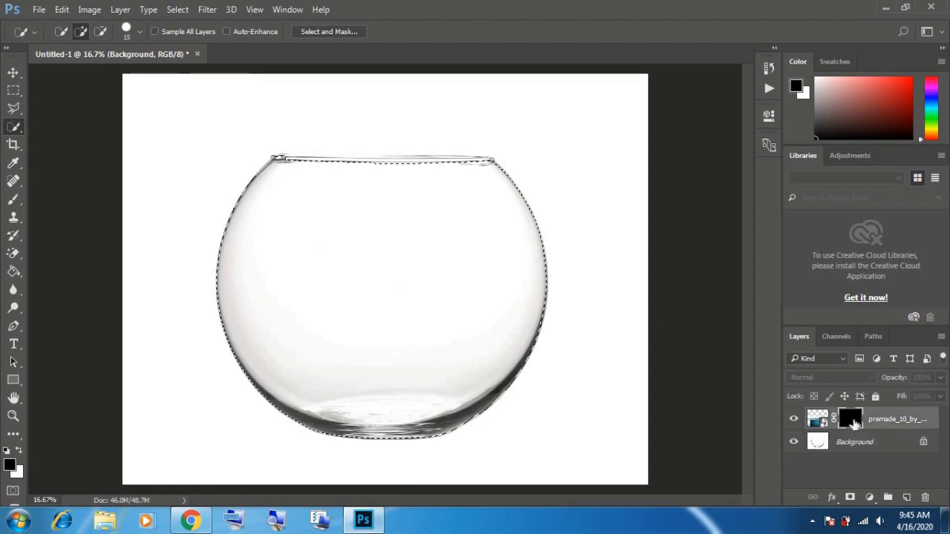
left_click(20, 452)
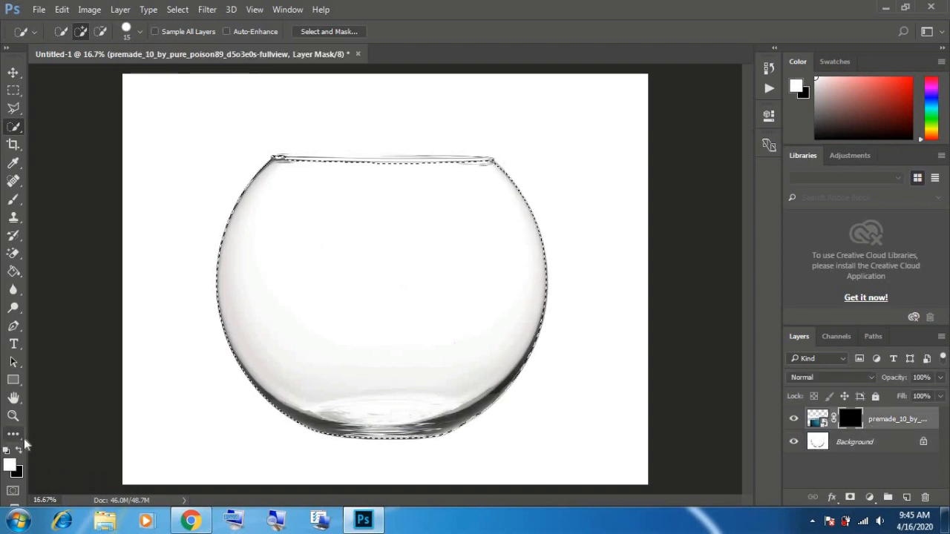
key("ctrl+d")
left_click(14, 200)
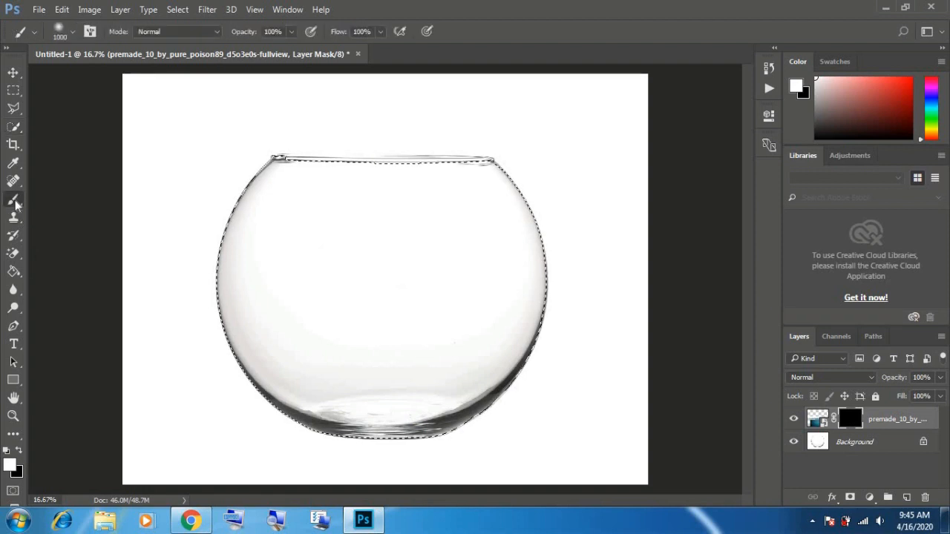
mouse_move(349, 317)
left_mouse_down()
mouse_move(363, 308)
mouse_move(423, 315)
left_mouse_up()
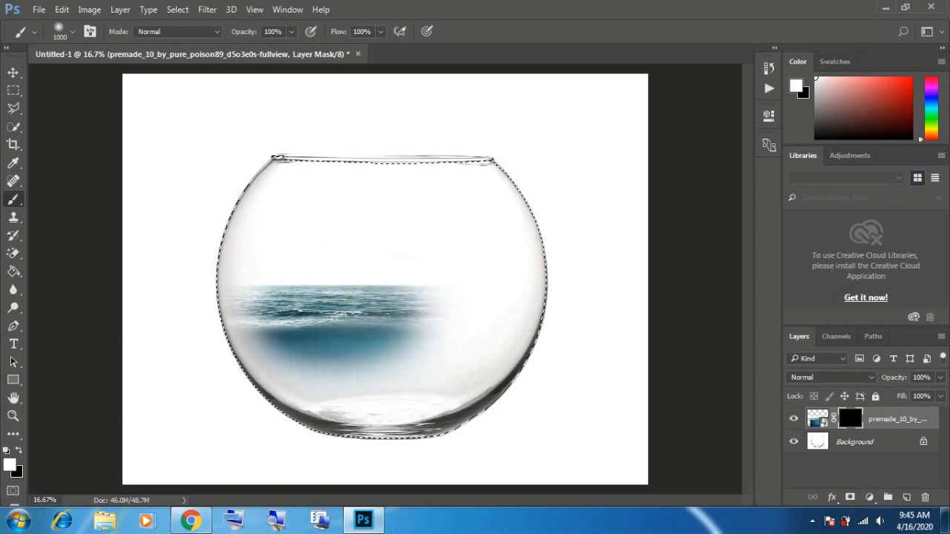
Step: Set the brush size to 199 px and extend the revealed sea surface toward the bowl's right edge
left_click(74, 32)
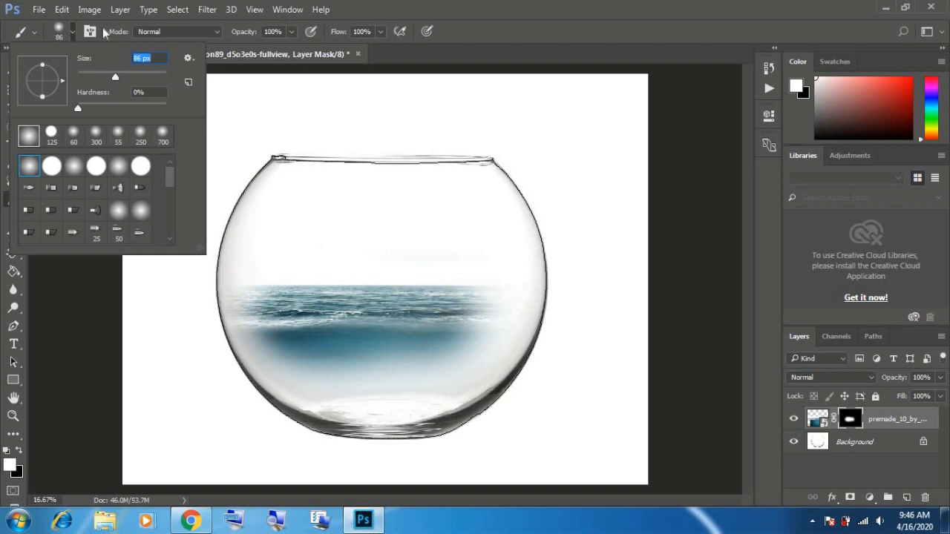
left_click_drag(118, 75, 144, 77)
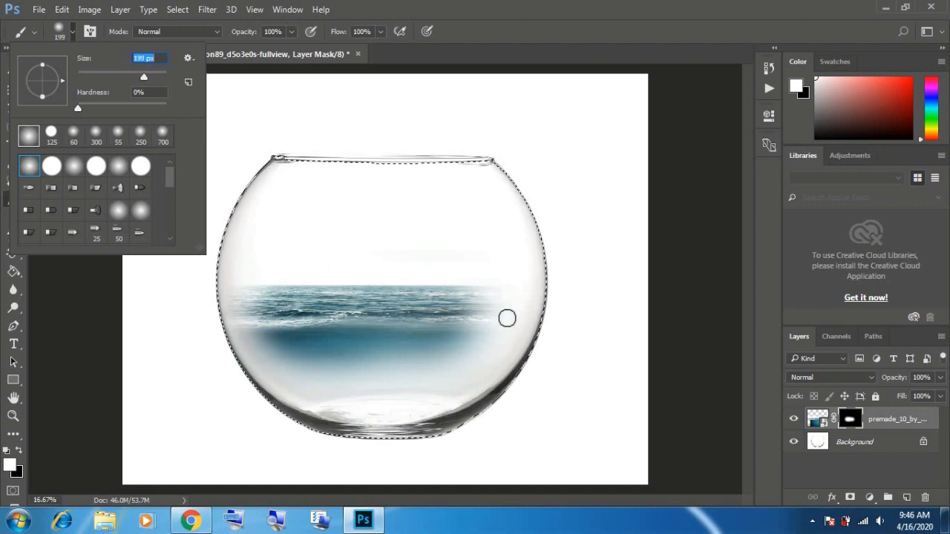
mouse_move(475, 307)
left_mouse_down()
mouse_move(494, 299)
mouse_move(452, 296)
mouse_move(599, 299)
mouse_move(667, 277)
left_mouse_up()
left_click(532, 297, "ctrl")
left_click(497, 332, "ctrl")
left_click(537, 308, "ctrl")
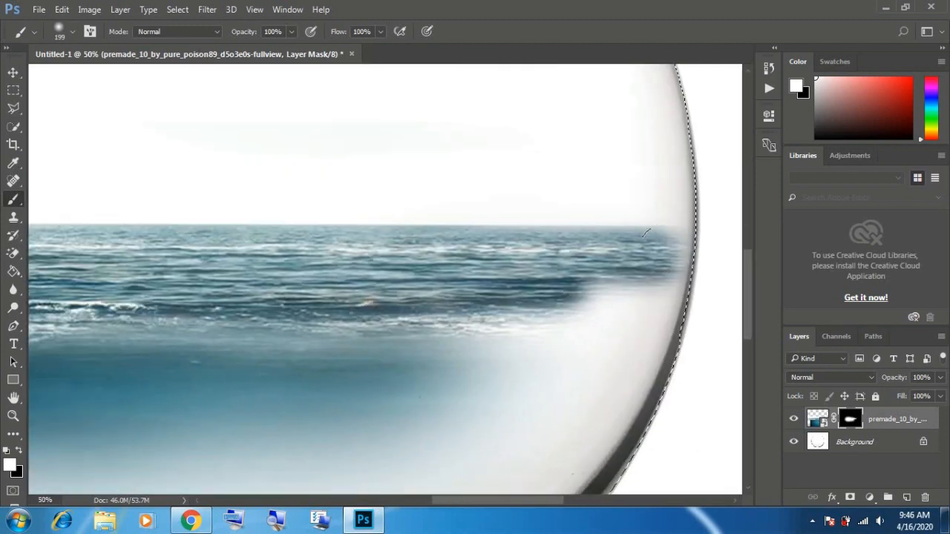
Step: Reveal the water along the bowl's lower-right inner wall down to its base by painting on the mask
mouse_move(646, 232)
left_mouse_down()
mouse_move(604, 392)
mouse_move(633, 301)
mouse_move(624, 281)
mouse_move(630, 260)
mouse_move(718, 155)
mouse_move(610, 293)
mouse_move(692, 231)
mouse_move(741, 146)
left_mouse_up()
left_click_drag(652, 265, 633, 157)
mouse_move(703, 173)
left_mouse_down()
mouse_move(674, 232)
mouse_move(643, 260)
mouse_move(571, 269)
mouse_move(466, 328)
mouse_move(338, 372)
mouse_move(211, 367)
mouse_move(320, 338)
left_mouse_up()
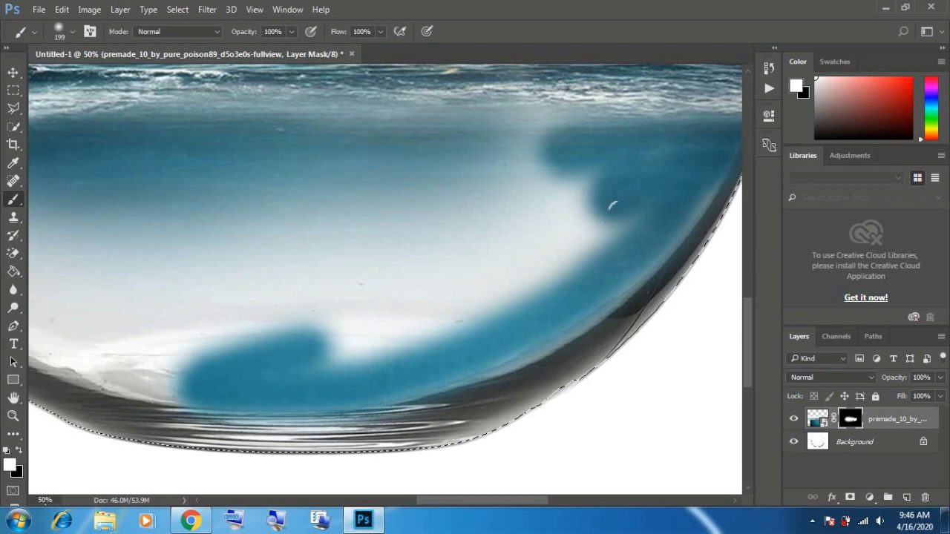
left_click_drag(613, 206, 629, 223)
Step: Enlarge the brush to 300 px and reveal the deep water in the bowl's lower middle and the sea at its left side
key("bracketright")
key("bracketright")
key("bracketright")
mouse_move(546, 225)
left_mouse_down()
mouse_move(286, 279)
mouse_move(357, 277)
mouse_move(196, 293)
left_mouse_up()
key("space")
left_click_drag(258, 242, 500, 342)
mouse_move(121, 157)
left_mouse_down()
mouse_move(85, 157)
mouse_move(128, 290)
mouse_move(236, 357)
mouse_move(186, 245)
mouse_move(172, 172)
left_mouse_up()
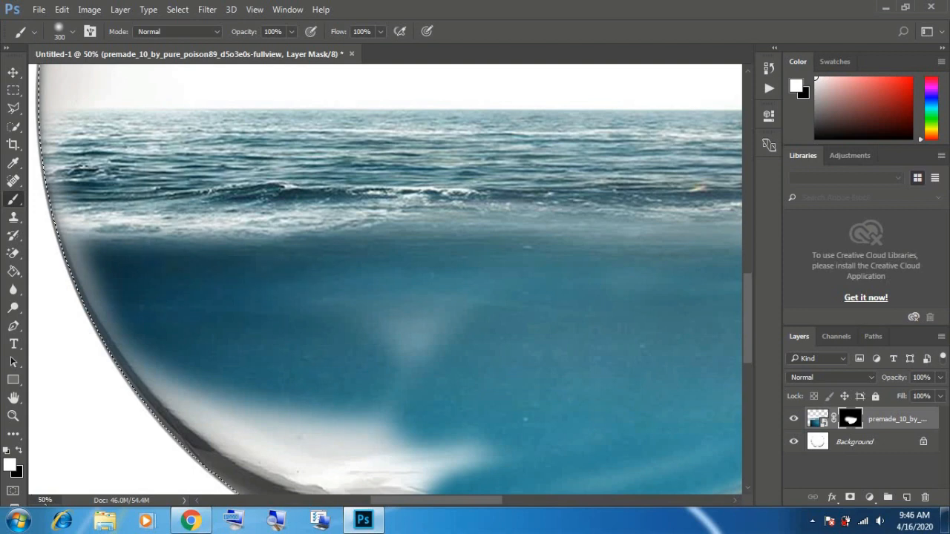
Step: Paint the mask along the bowl's left wall and bottom to fill the remaining gaps in the water
mouse_move(73, 215)
left_mouse_down()
mouse_move(92, 288)
mouse_move(117, 327)
left_mouse_up()
left_click_drag(378, 231, 321, 91)
mouse_move(52, 200)
left_mouse_down()
mouse_move(70, 222)
mouse_move(208, 297)
mouse_move(348, 333)
mouse_move(431, 326)
mouse_move(275, 296)
left_mouse_up()
mouse_move(252, 297)
left_mouse_down()
mouse_move(386, 193)
mouse_move(320, 222)
left_mouse_up()
left_click_drag(616, 260, 362, 244)
left_click_drag(320, 316, 441, 286)
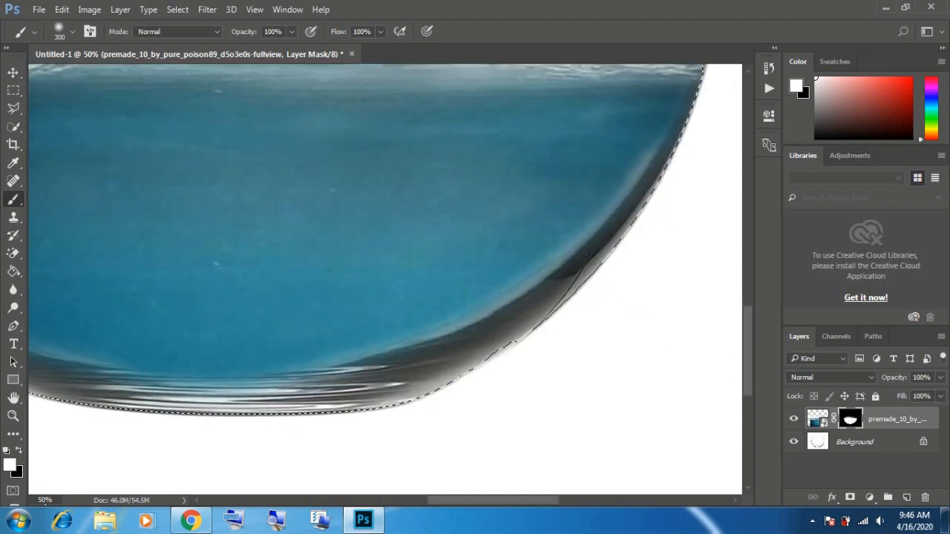
Step: Reveal a strip of sky just above the sea horizon across the bowl on the underwater layer's mask
scroll(519, 223, "up", 5)
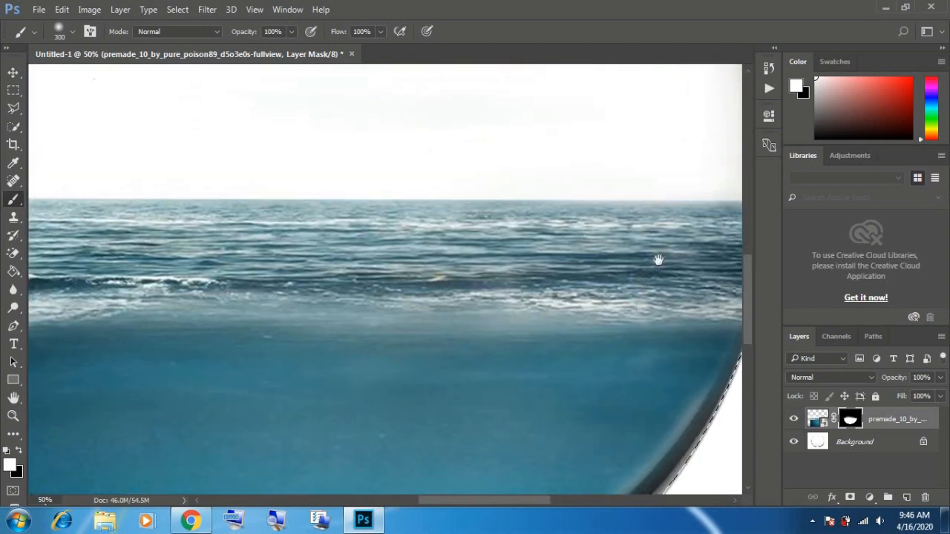
left_click_drag(468, 202, 705, 180)
left_click(657, 188, "alt")
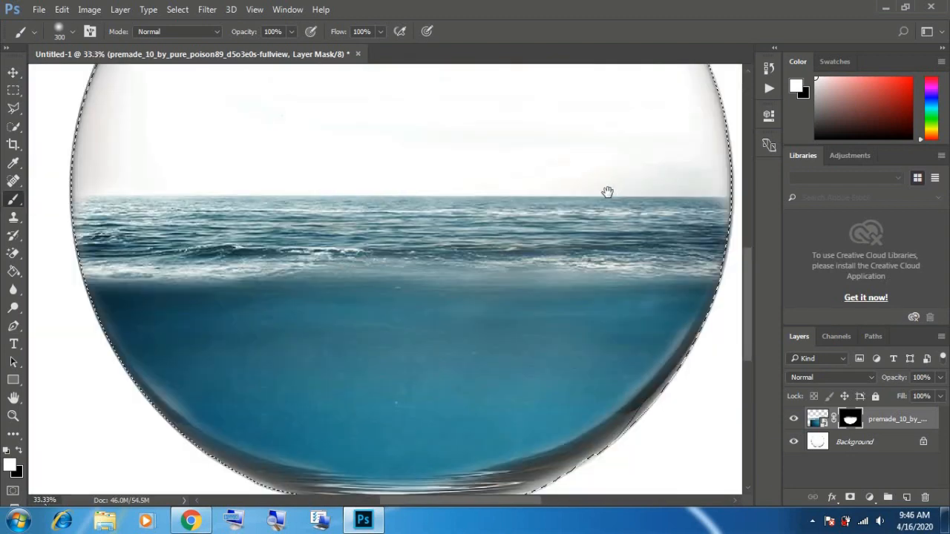
left_click_drag(462, 140, 205, 119)
mouse_move(157, 152)
left_mouse_down()
mouse_move(93, 162)
mouse_move(87, 149)
mouse_move(86, 174)
left_mouse_up()
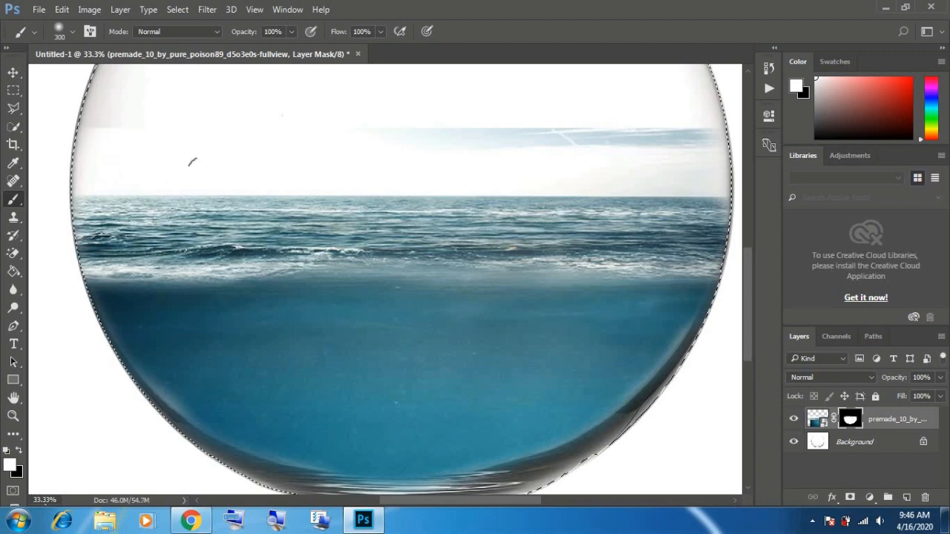
left_click(495, 186, "alt")
scroll(475, 274, "up", 2)
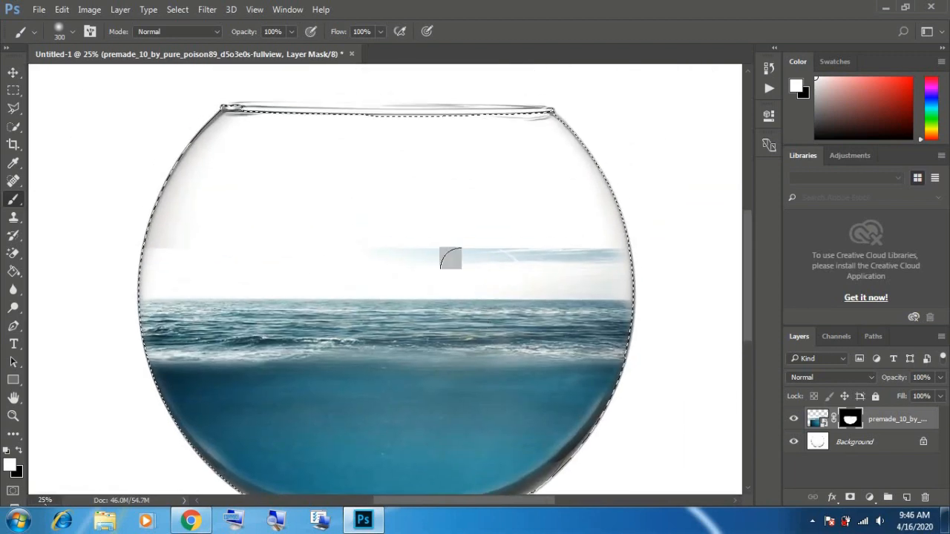
Step: Deselect all layers and clear the selection around the bowl
left_click(177, 9)
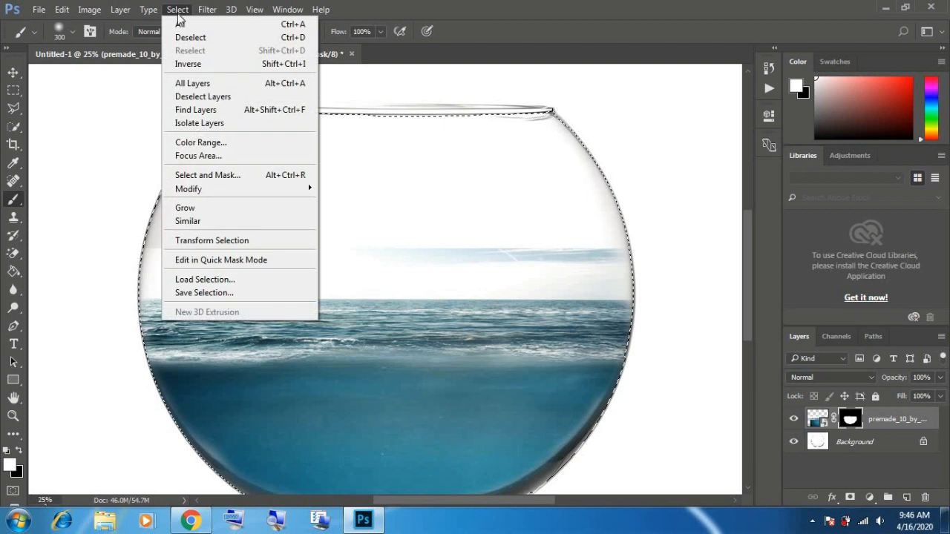
left_click(202, 95)
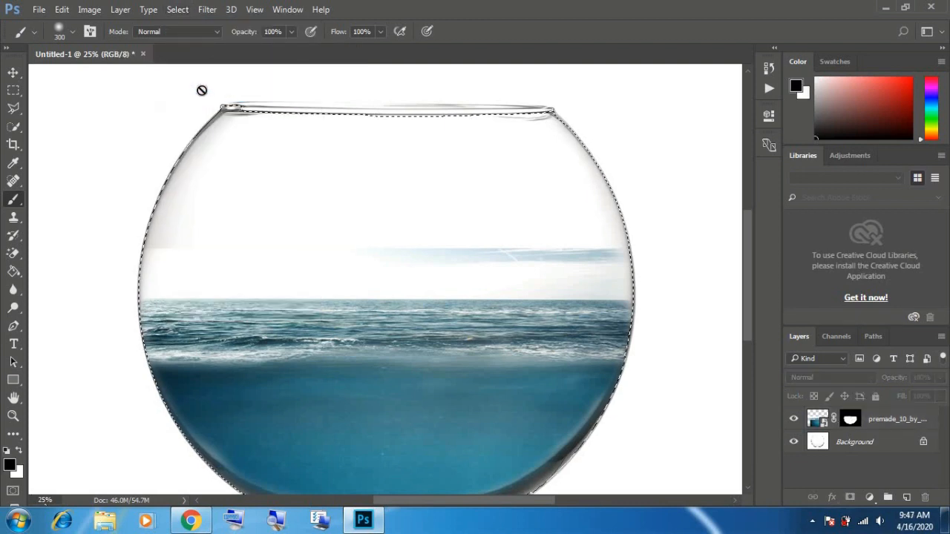
left_click(848, 439)
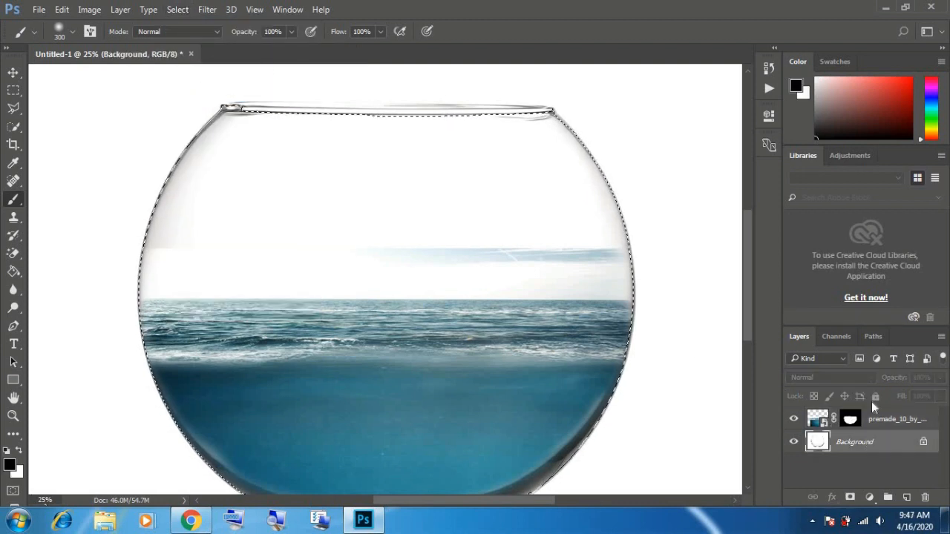
left_click(177, 10)
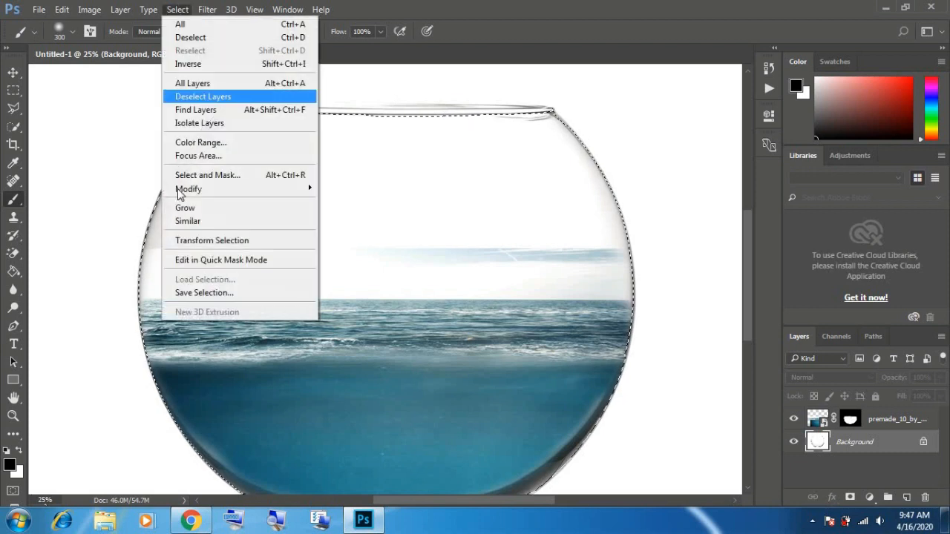
left_click(201, 96)
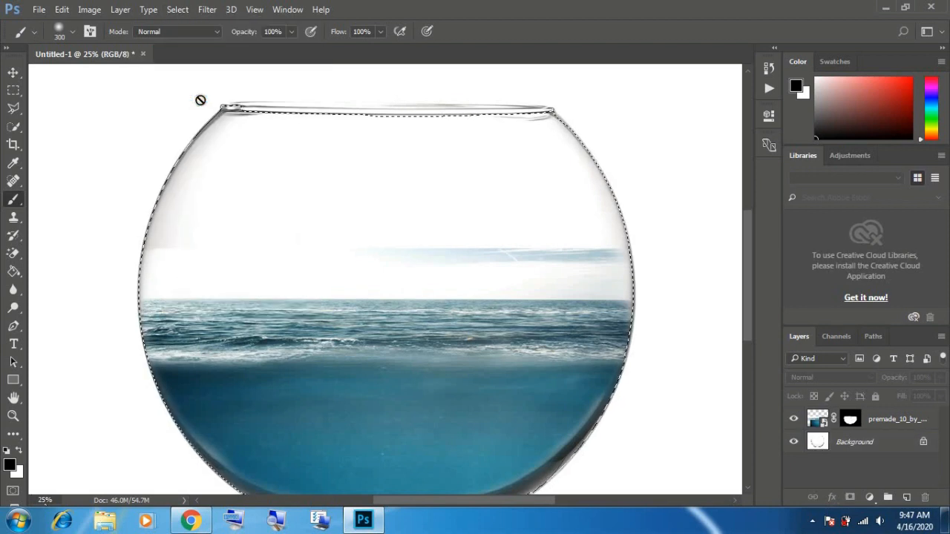
key("ctrl+d")
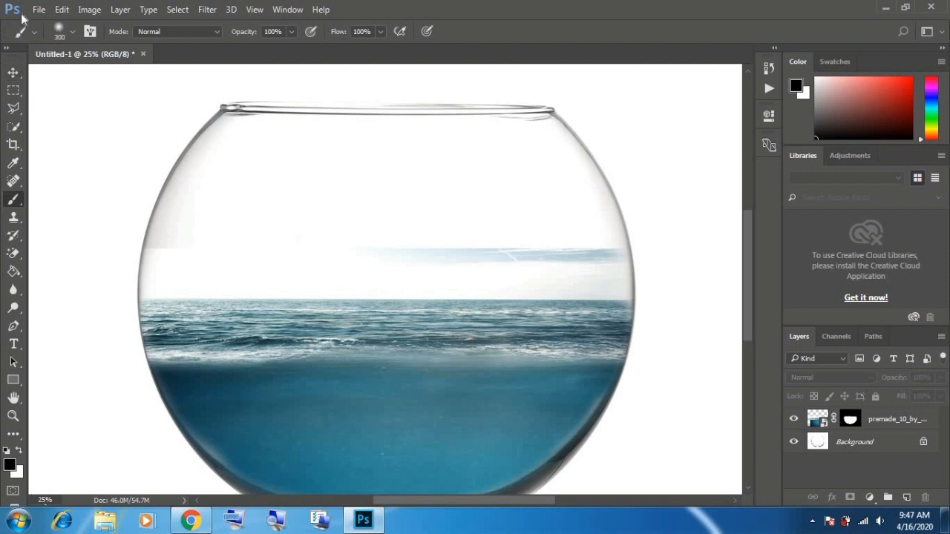
left_click_drag(427, 380, 418, 354)
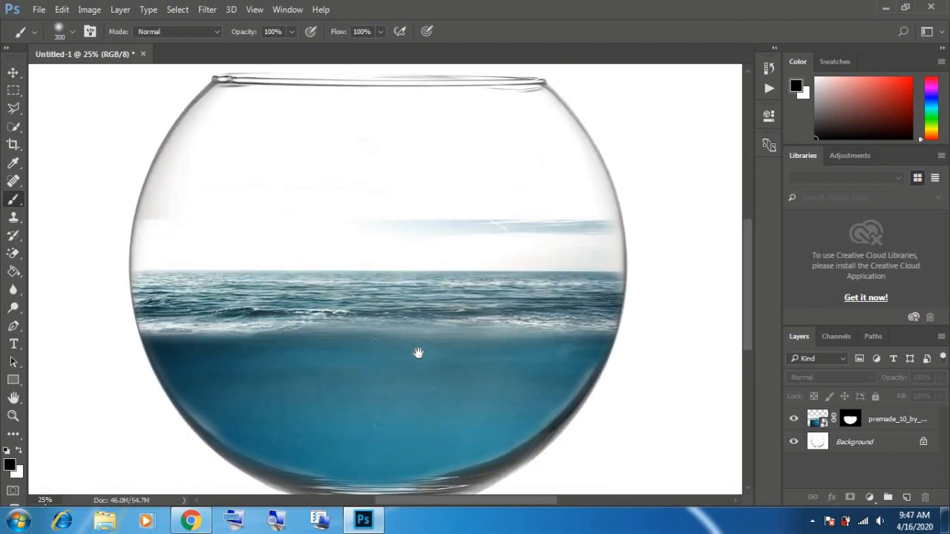
Step: Place the nepal mountains image from the desktop STOCK folder into the Photoshop composition
left_click(883, 7)
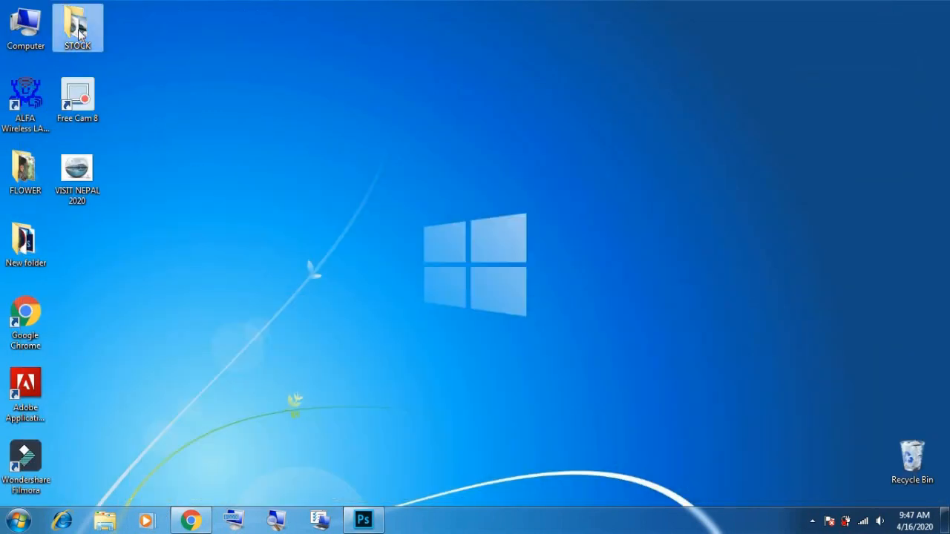
double_click(78, 28)
left_click(499, 260)
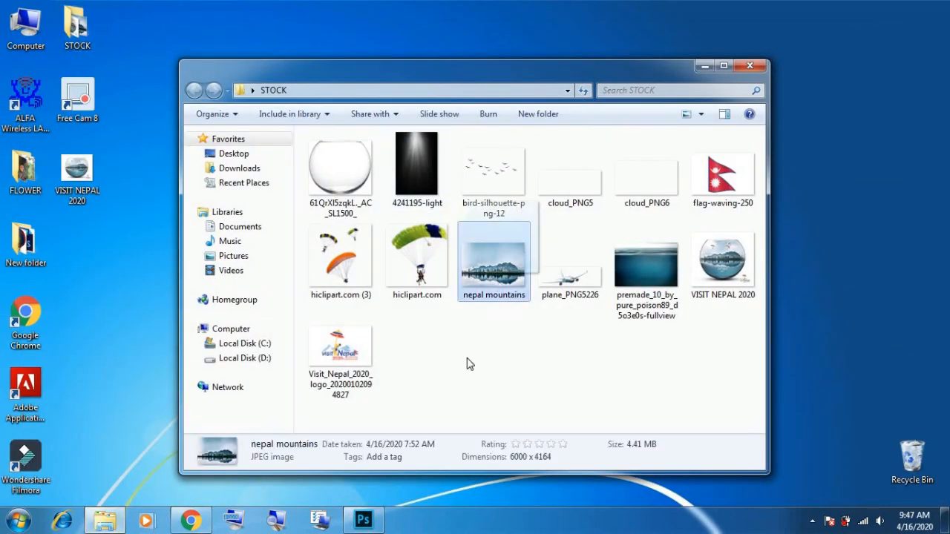
left_click_drag(346, 519, 451, 291)
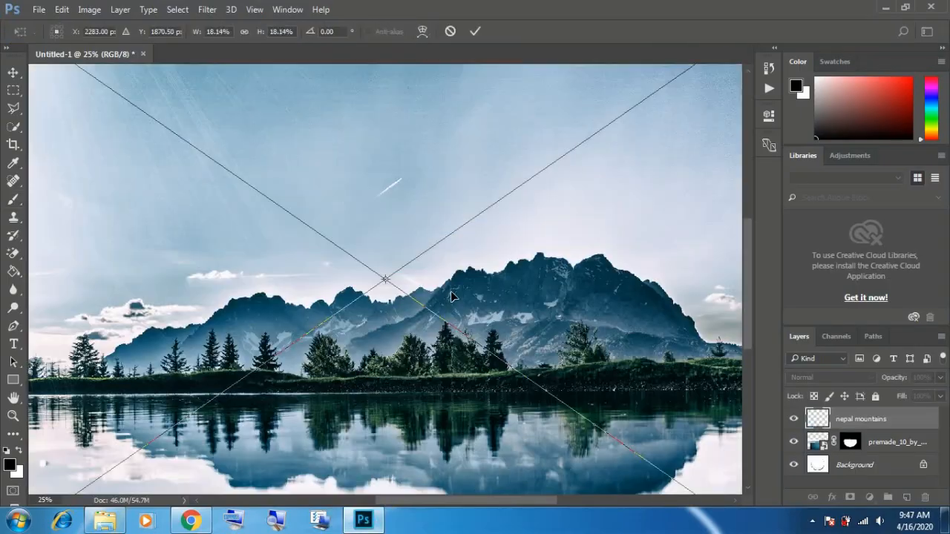
Step: Scale the placed nepal mountains image proportionally to 12.14% and commit the placement
key("ctrl+minus")
key("ctrl+minus")
key("ctrl+minus")
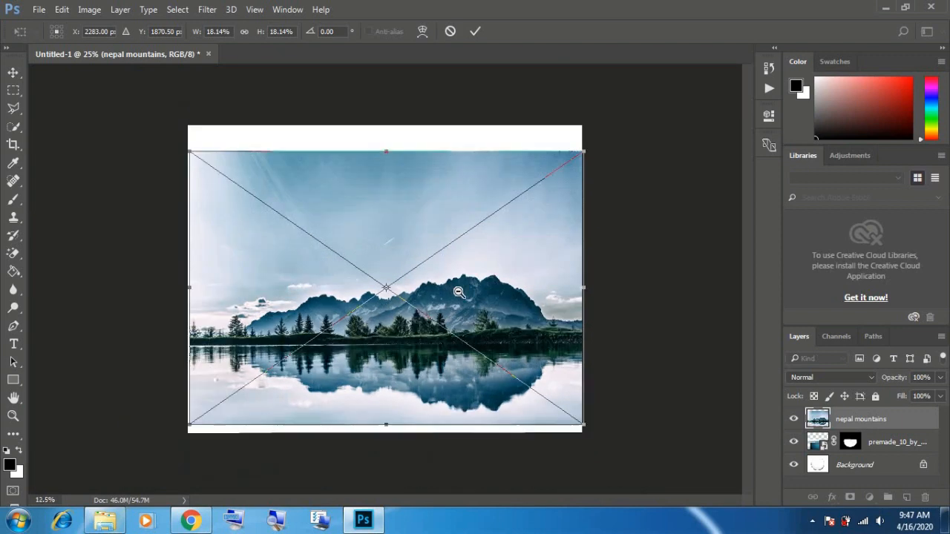
key("ctrl+plus")
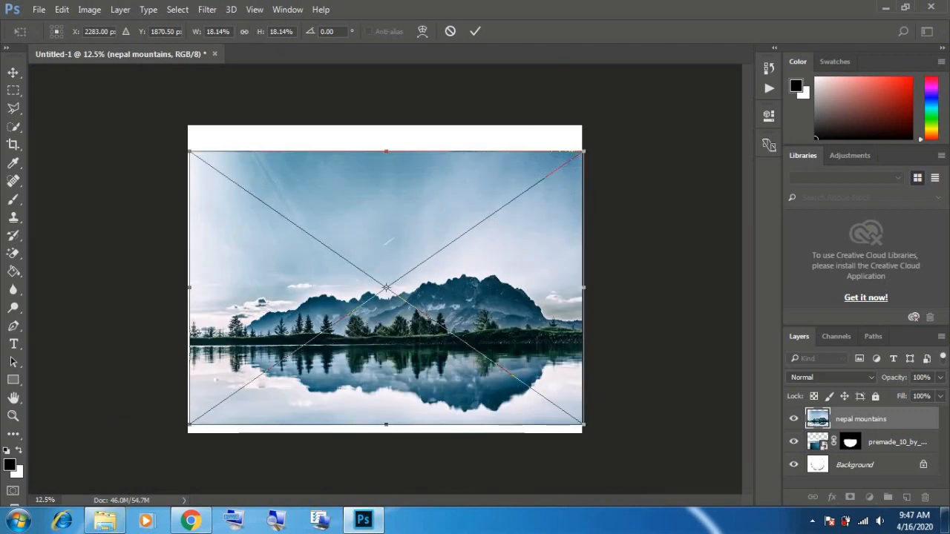
left_click(244, 32)
left_click_drag(263, 32, 258, 33)
key("ctrl+plus")
mouse_move(481, 306)
left_mouse_down()
mouse_move(439, 301)
mouse_move(476, 267)
mouse_move(474, 308)
left_mouse_up()
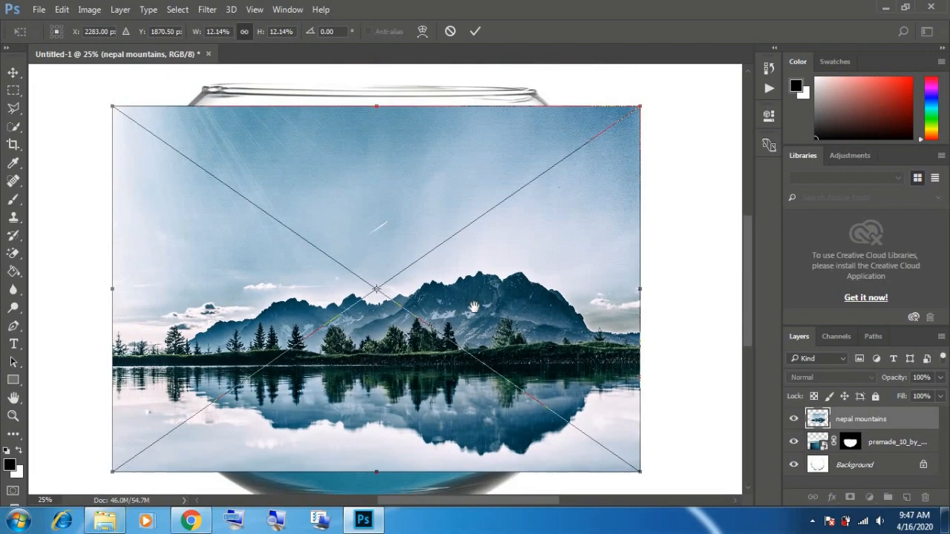
left_click(479, 32)
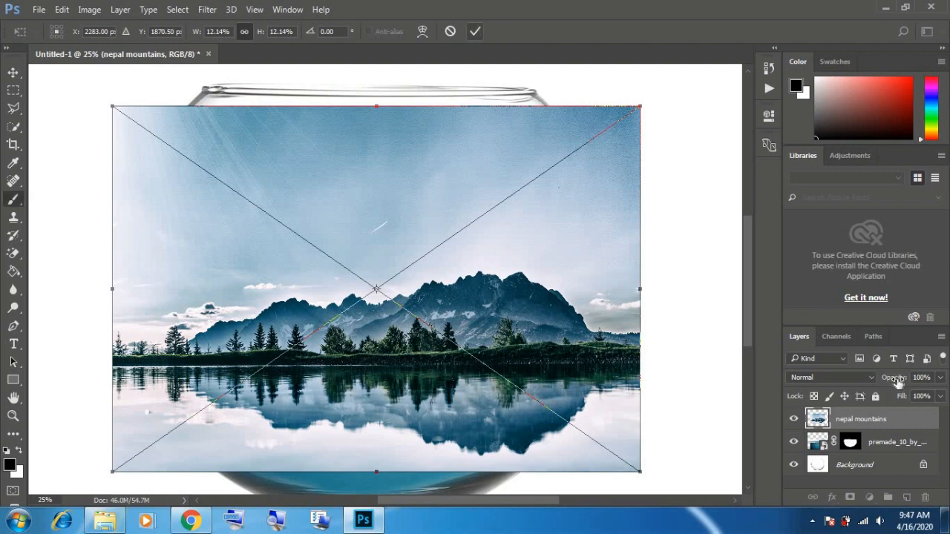
Step: Lower the nepal mountains layer's opacity to 44% and move the image up over the bowl's upper part
left_click_drag(896, 381, 851, 380)
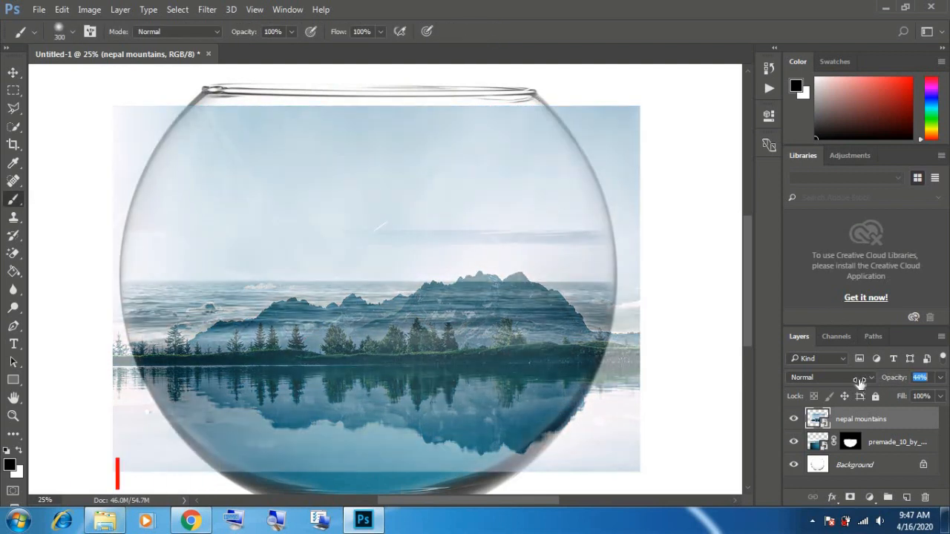
left_click(14, 72)
mouse_move(410, 283)
left_mouse_down()
mouse_move(426, 185)
mouse_move(426, 201)
left_mouse_up()
Step: Resize the mountain image to 11.44% width and 11.73% height, spanning the bowl's sides with its shoreline near the sea surface
key("ctrl+minus")
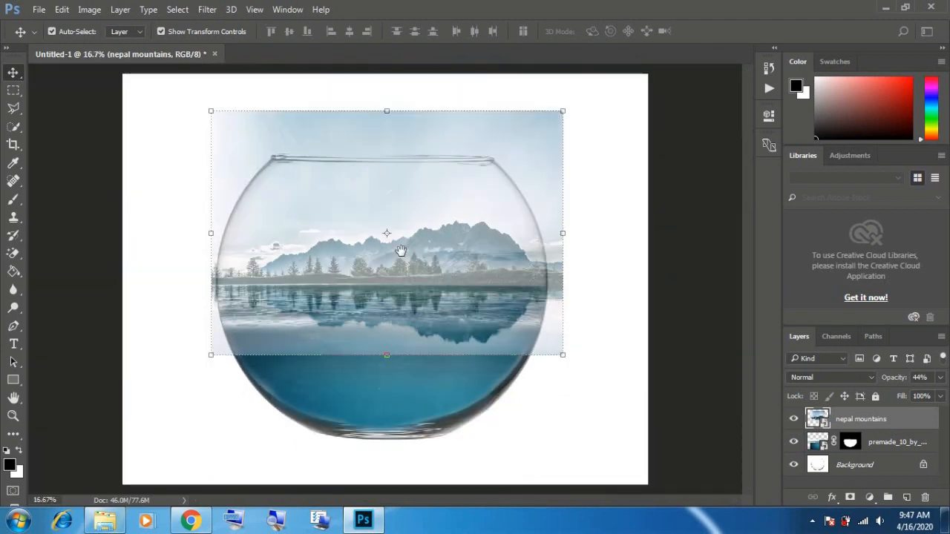
left_click(564, 112)
left_click_drag(563, 112, 575, 136)
left_click_drag(490, 244, 484, 257)
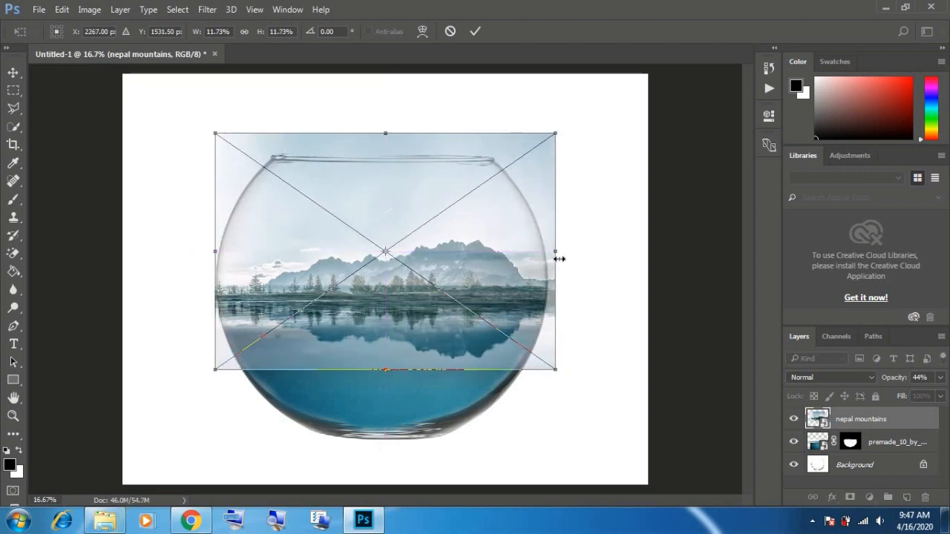
left_click_drag(552, 257, 547, 258)
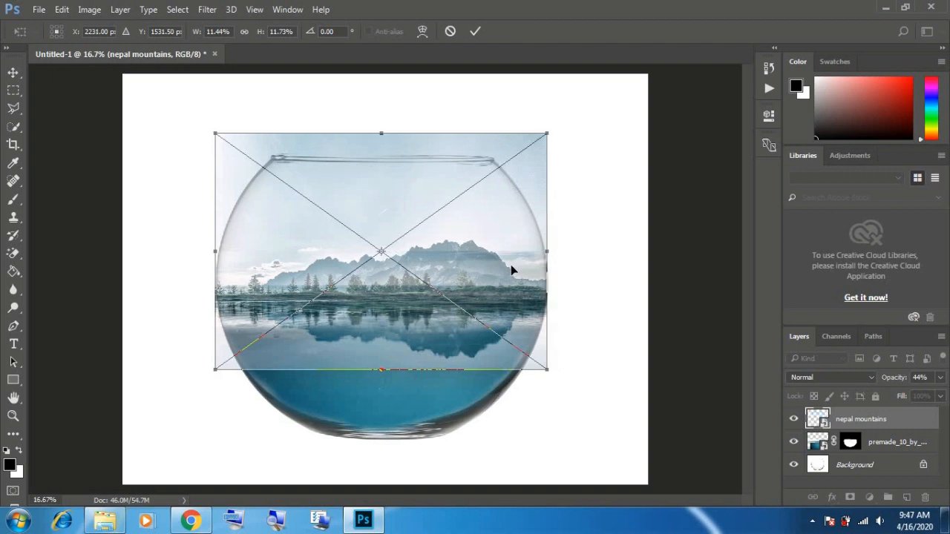
left_click(475, 31)
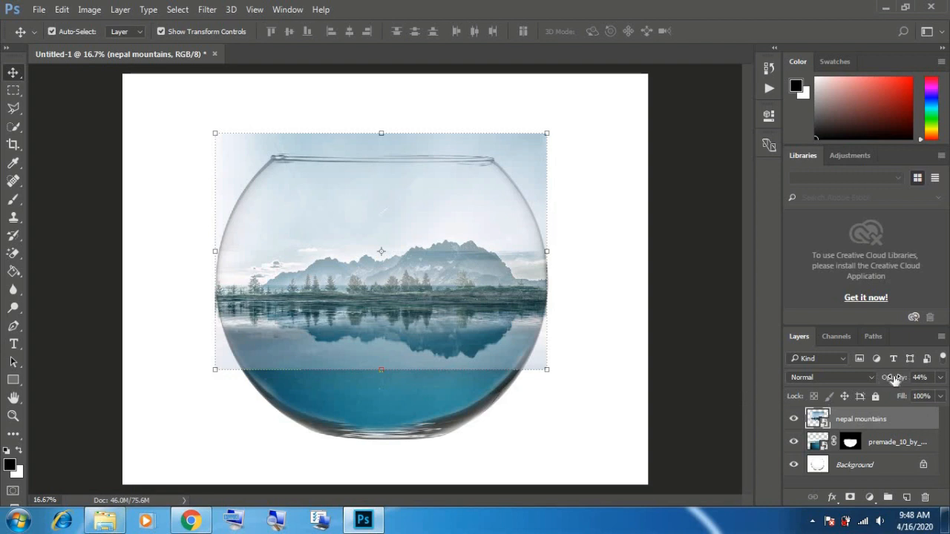
Step: Restore the nepal mountains layer's opacity to 100% and add a layer mask to it
type("100")
key("Return")
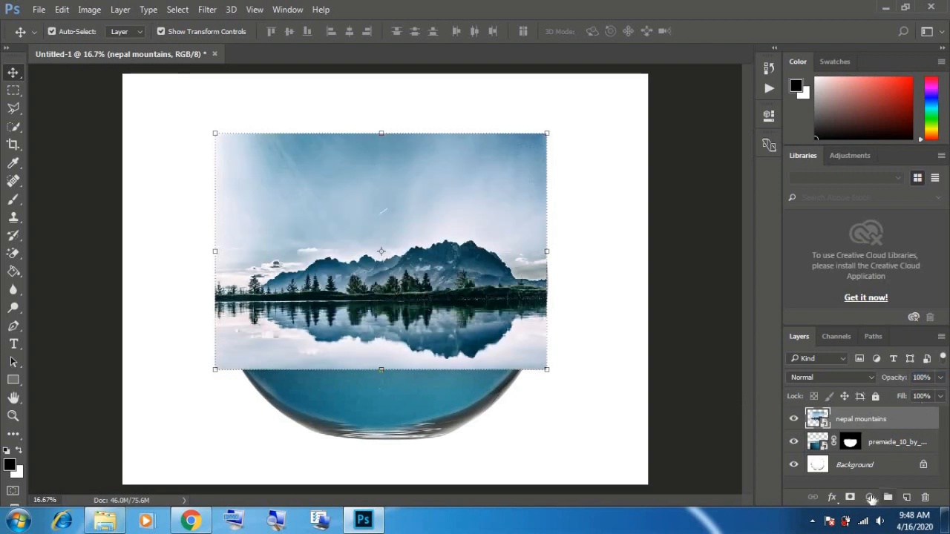
left_click(851, 497)
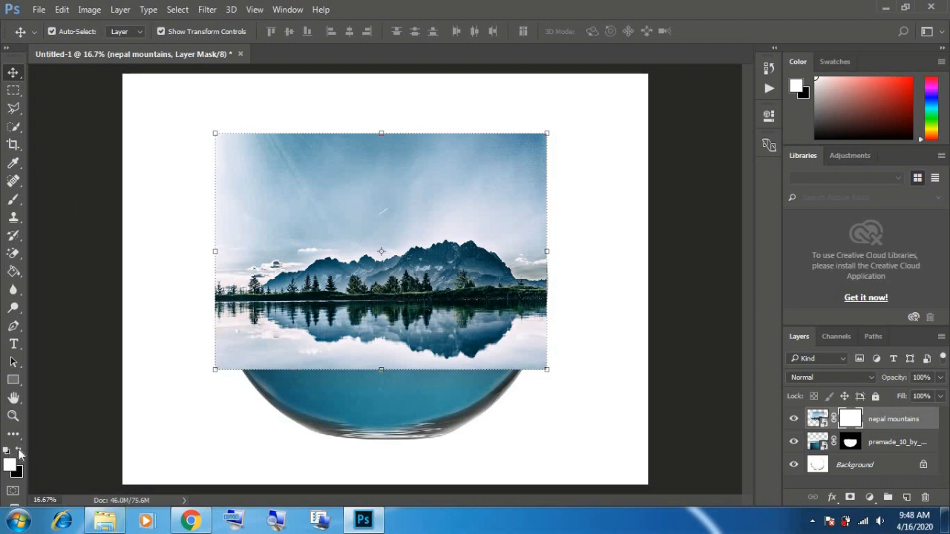
Step: Fill the nepal mountains layer's mask with black to hide the whole mountain image
left_click(17, 451)
left_click(15, 273)
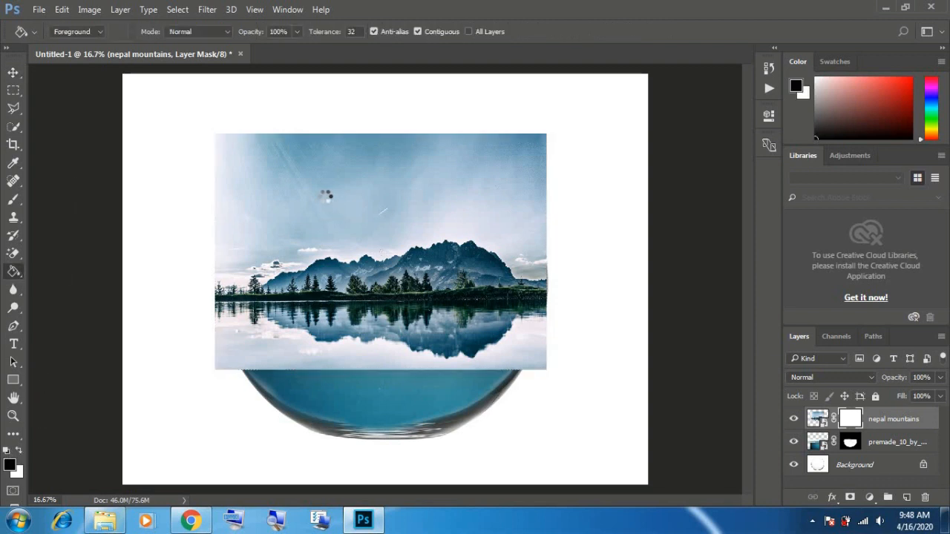
left_click(332, 204)
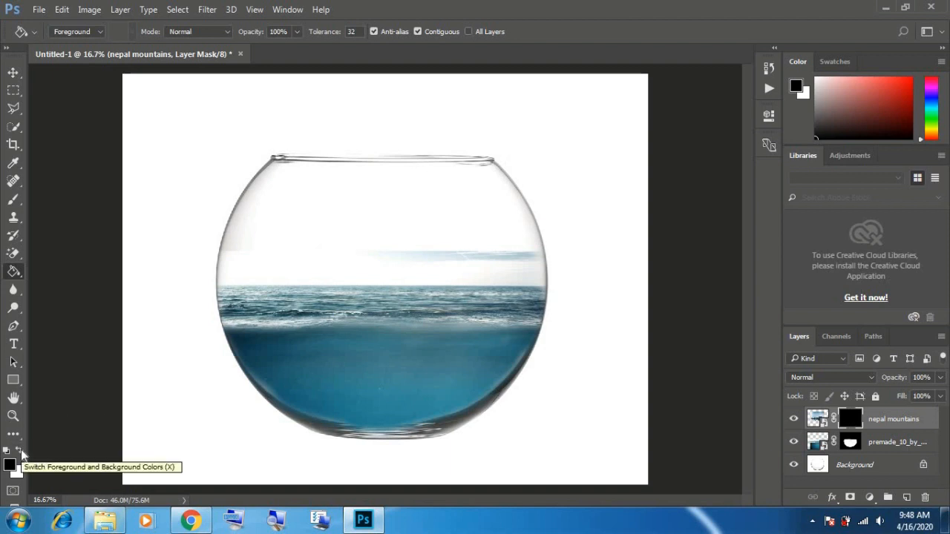
Step: Select the glass bowl's interior on the Background layer with Quick Selection and feather the selection by 18 pixels
left_click(13, 126)
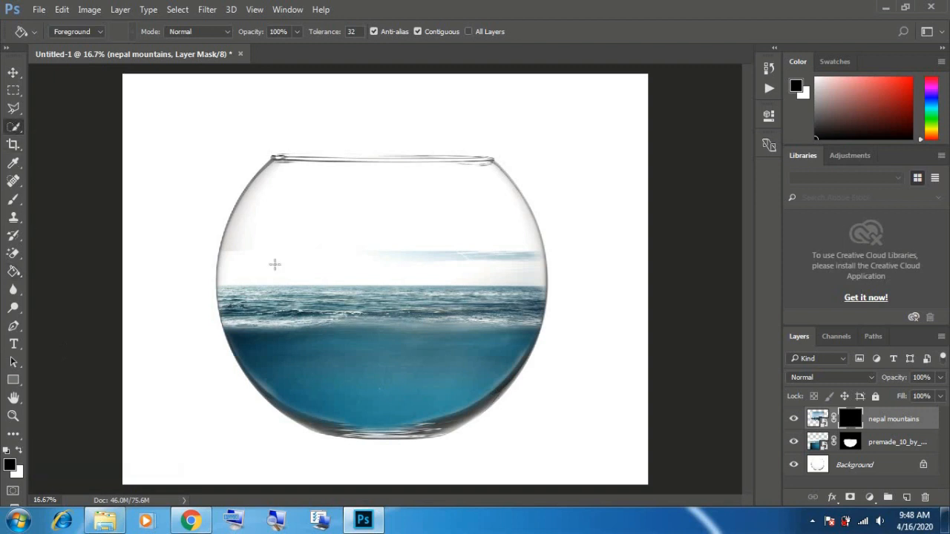
left_click(859, 465)
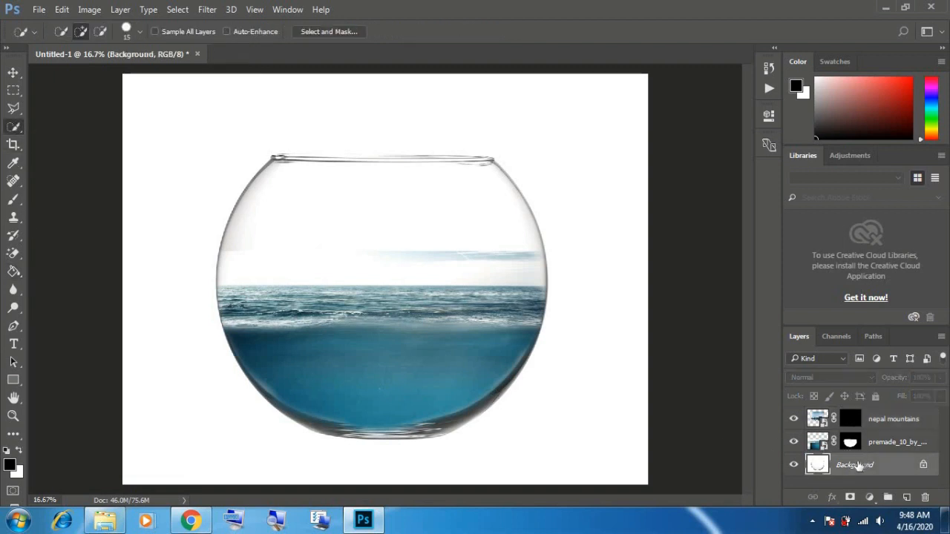
left_click(375, 183)
left_click(492, 230)
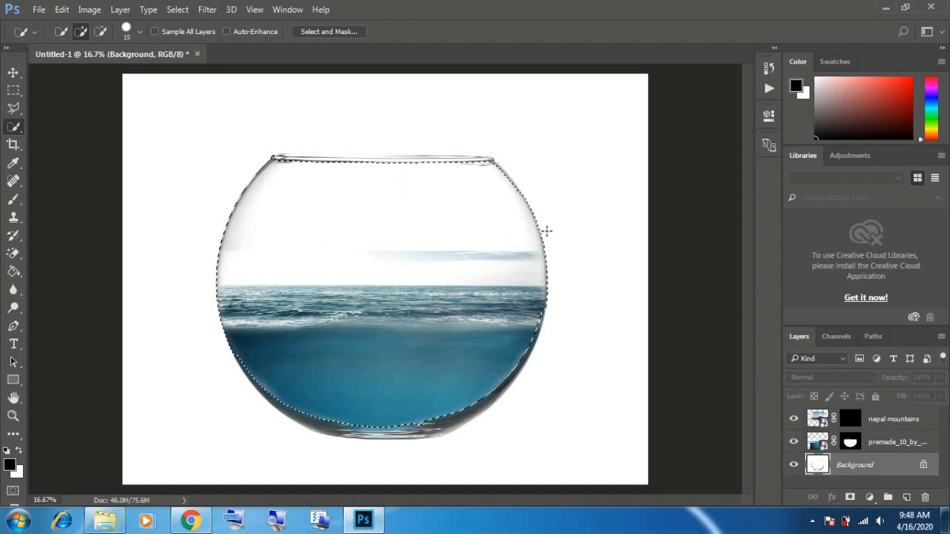
left_click(176, 9)
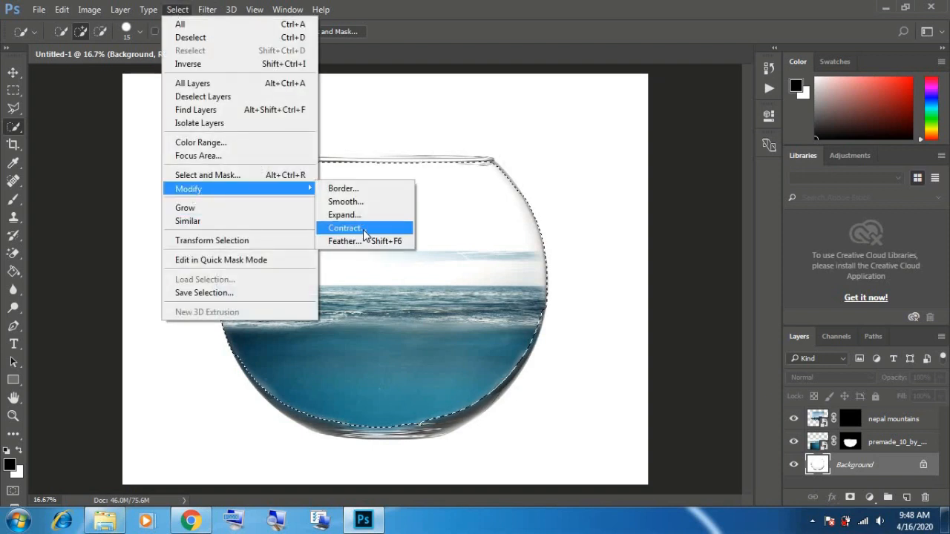
left_click(343, 241)
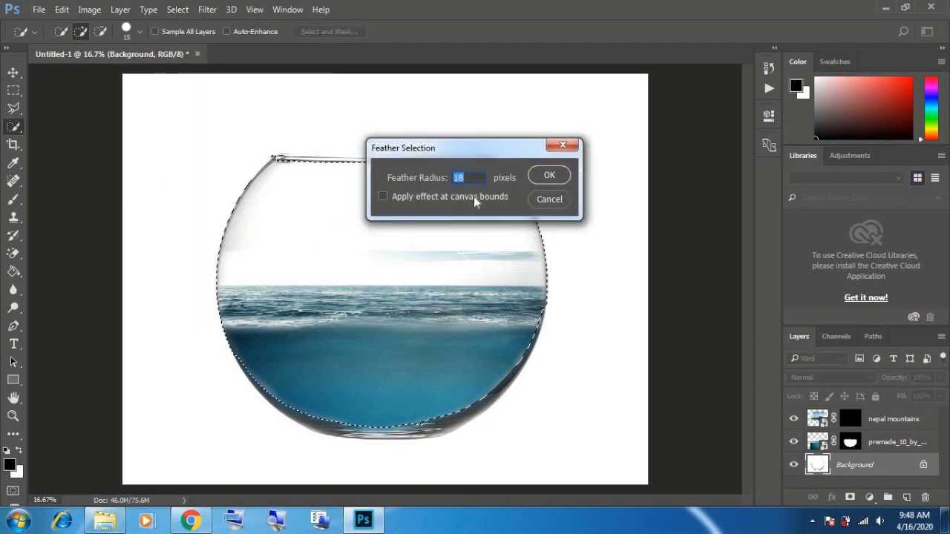
left_click(557, 175)
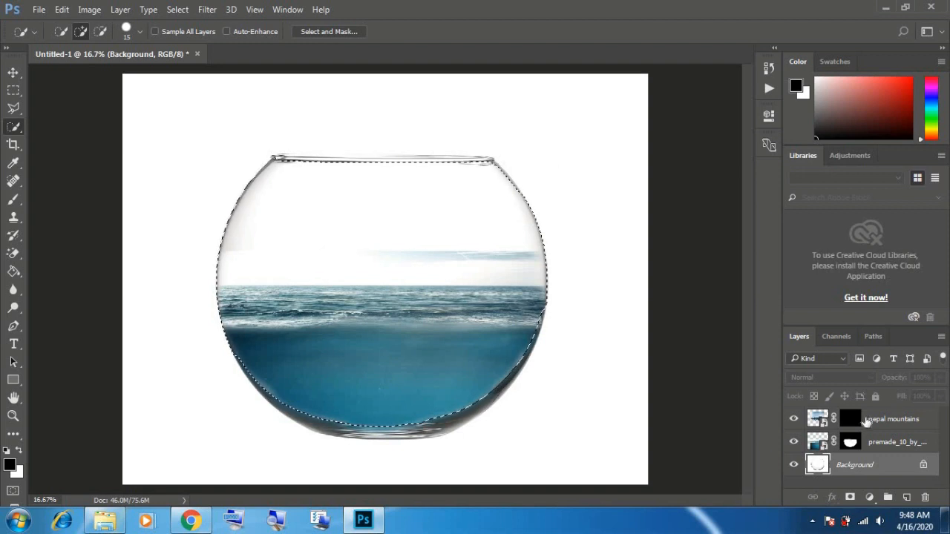
Step: Paint white with the 300 px brush on the nepal mountains mask to reveal the sky and mountains in the bowl's upper part
left_click(867, 420)
left_click(19, 453)
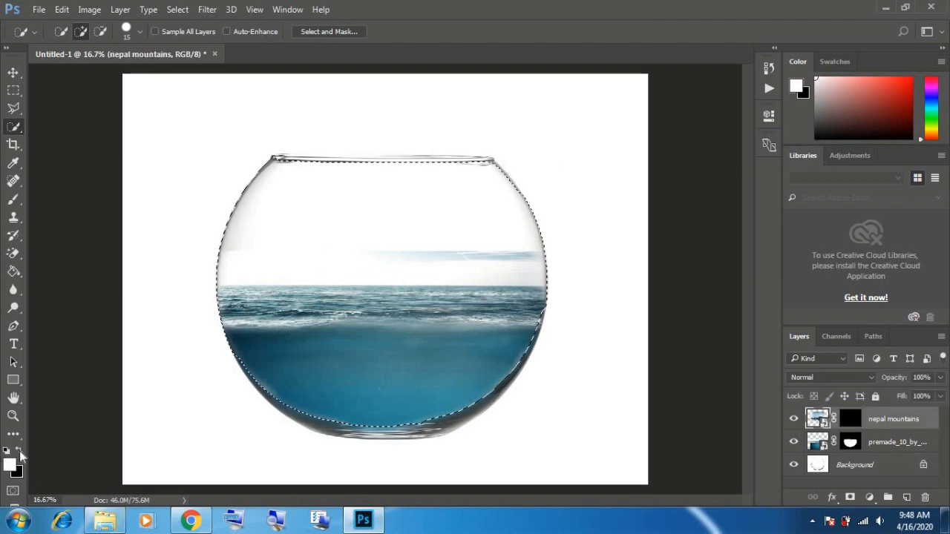
left_click(13, 199)
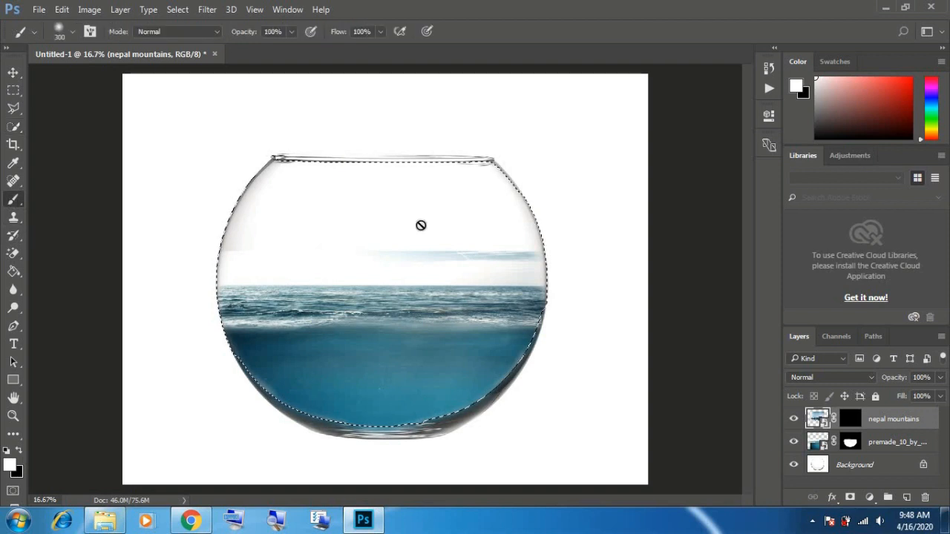
left_click(851, 420)
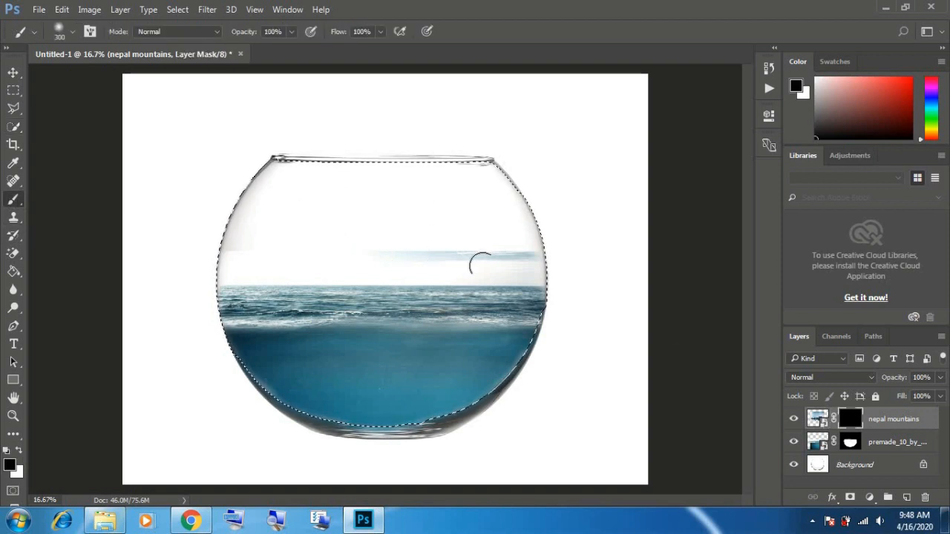
left_click(20, 452)
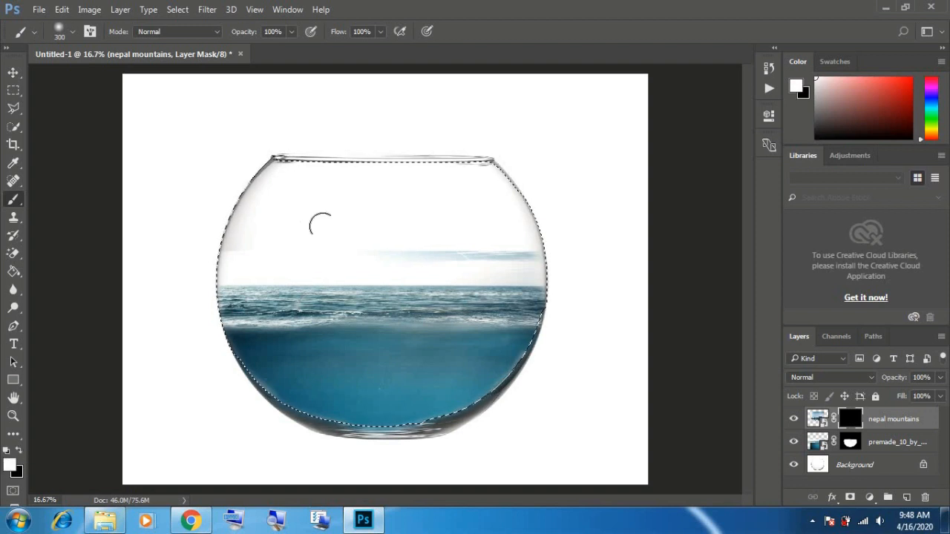
mouse_move(317, 239)
left_mouse_down()
mouse_move(418, 244)
mouse_move(309, 238)
mouse_move(227, 253)
left_mouse_up()
mouse_move(352, 273)
left_mouse_down()
mouse_move(506, 275)
mouse_move(530, 264)
mouse_move(530, 277)
mouse_move(503, 291)
mouse_move(261, 283)
mouse_move(238, 266)
mouse_move(268, 208)
mouse_move(353, 196)
mouse_move(276, 242)
mouse_move(280, 167)
mouse_move(234, 252)
mouse_move(276, 172)
mouse_move(390, 180)
mouse_move(378, 176)
mouse_move(397, 171)
mouse_move(424, 193)
mouse_move(425, 217)
mouse_move(417, 202)
mouse_move(344, 194)
mouse_move(392, 191)
mouse_move(277, 200)
mouse_move(396, 178)
mouse_move(458, 200)
mouse_move(342, 229)
mouse_move(438, 216)
mouse_move(442, 177)
mouse_move(408, 173)
mouse_move(426, 169)
mouse_move(465, 181)
mouse_move(477, 208)
left_mouse_up()
Step: Enlarge the brush to 700 px and paint white on the mask below the shoreline to reveal the mountains' water reflection across the bowl
key("bracketright")
key("bracketright")
key("bracketright")
key("bracketright")
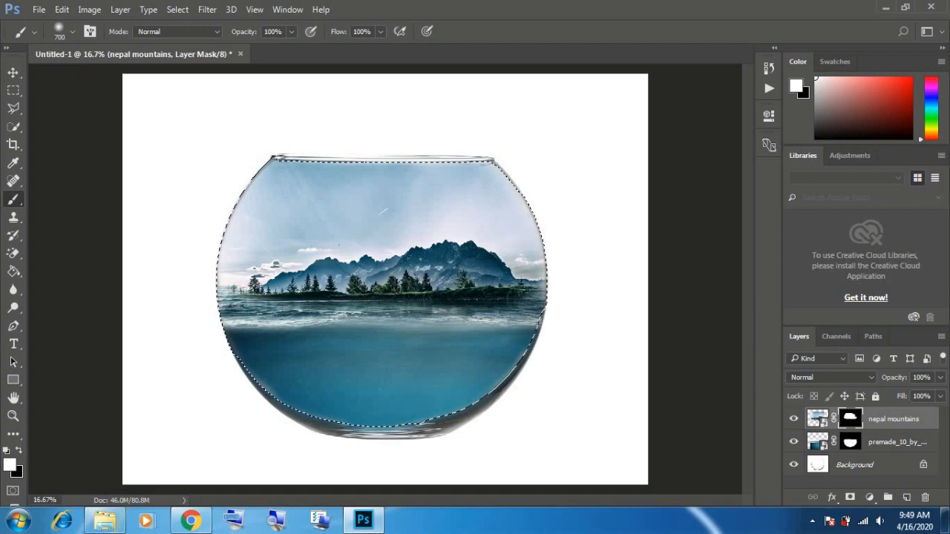
left_click(360, 307)
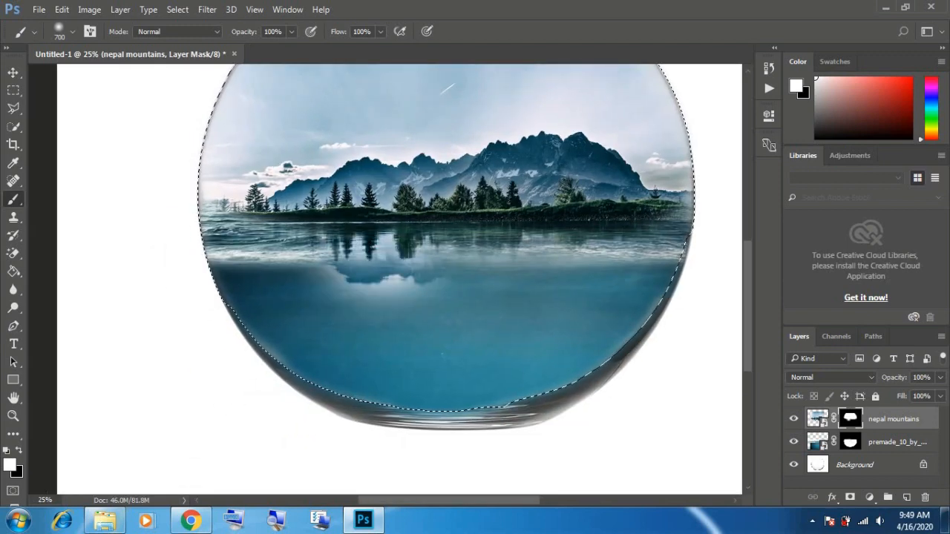
left_click(465, 270)
left_click(499, 273)
left_click(551, 273)
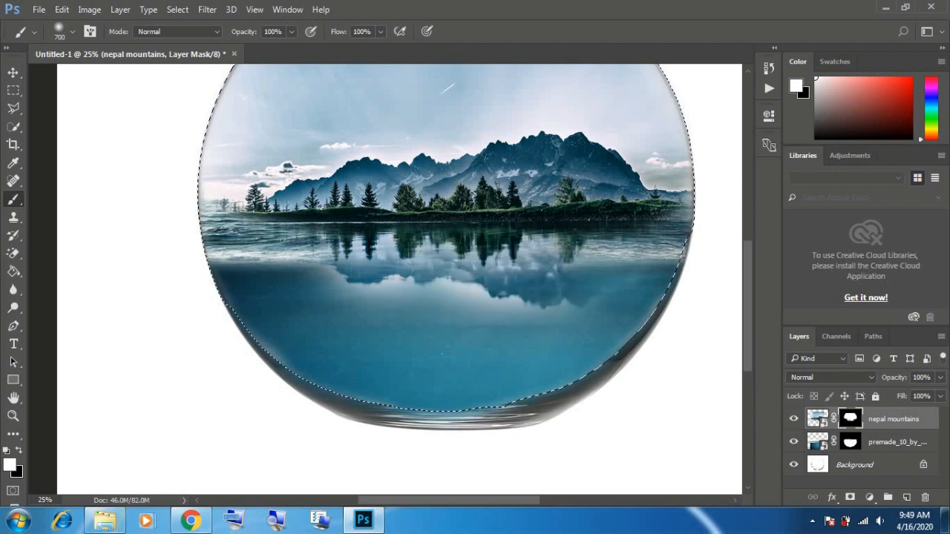
left_click(587, 266)
left_click(618, 256)
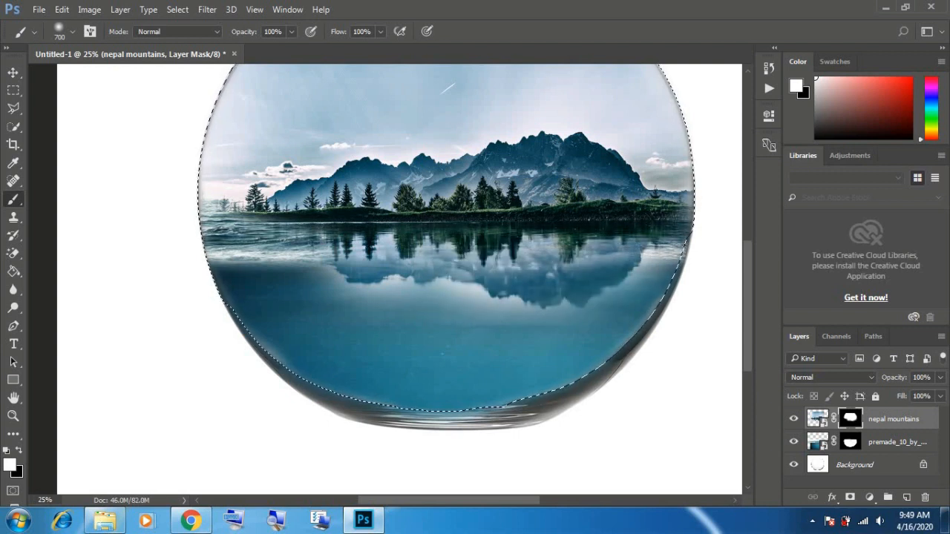
left_click(315, 267)
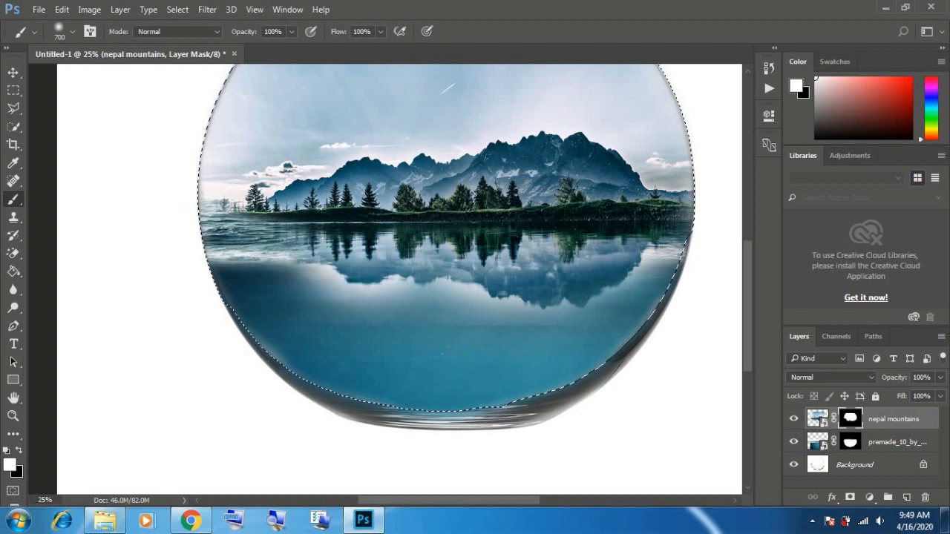
left_click(279, 260)
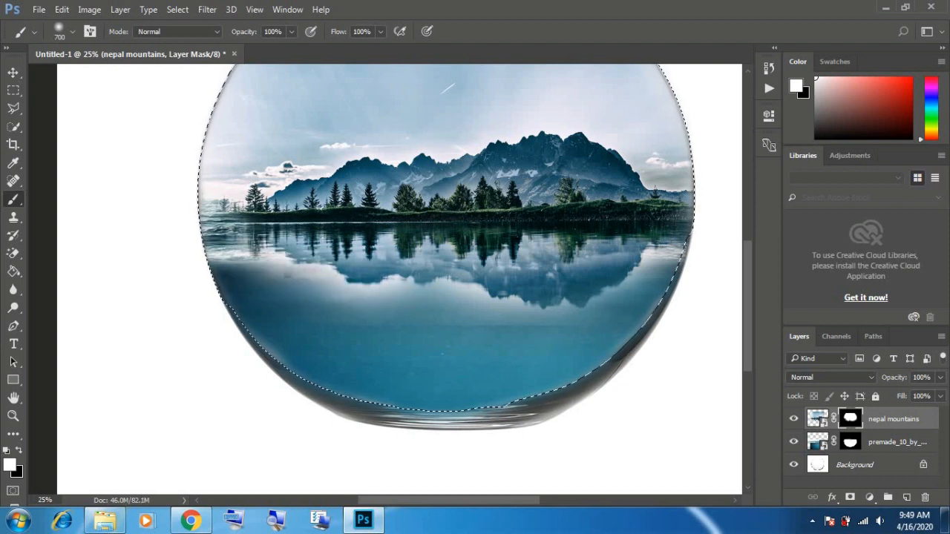
left_click(257, 247)
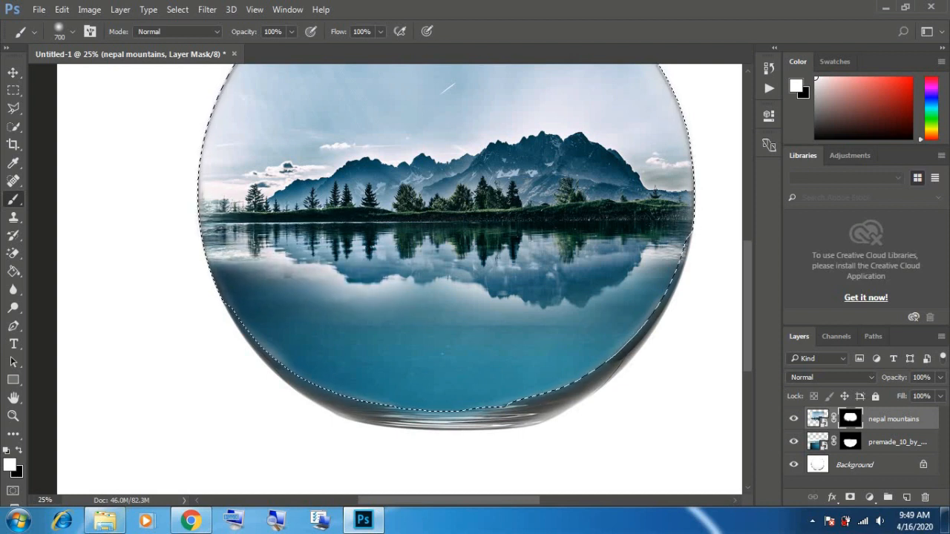
left_click_drag(405, 276, 483, 278)
left_click(628, 274)
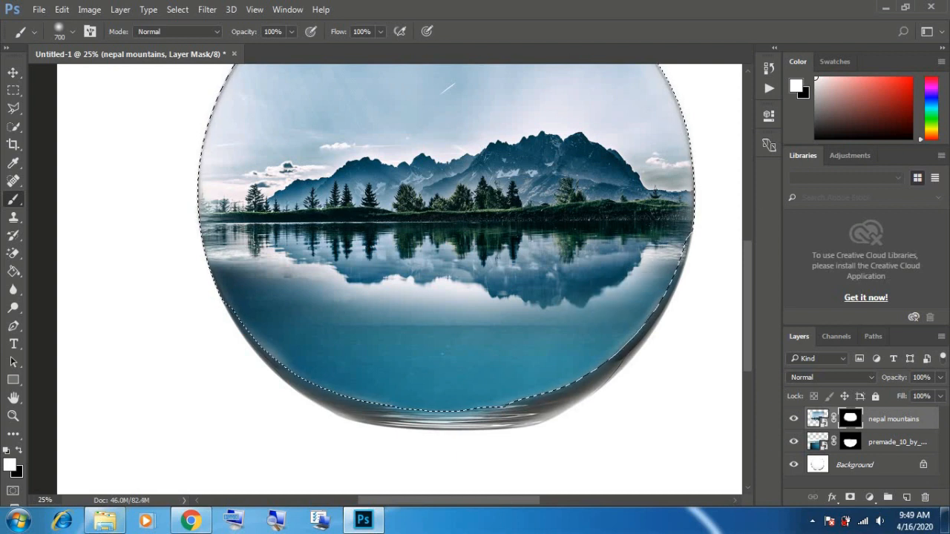
key("ctrl+minus")
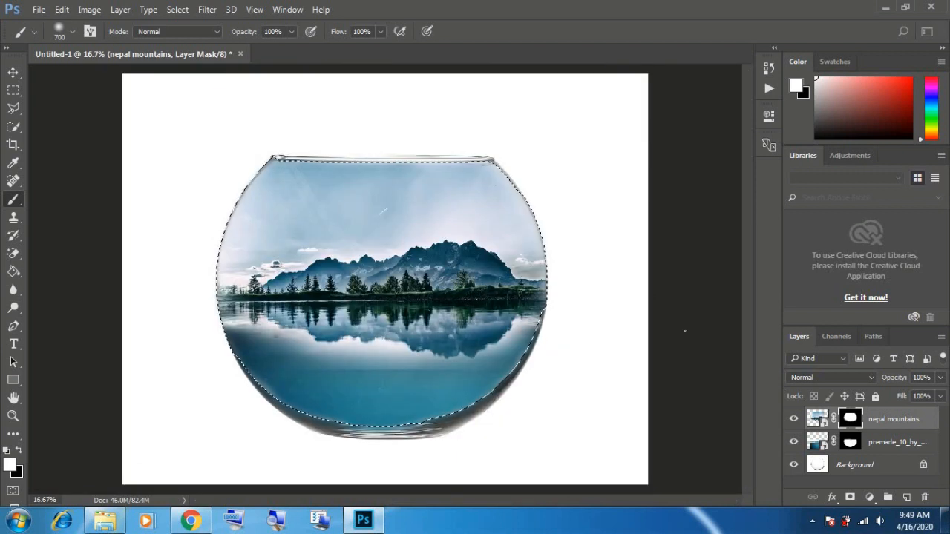
Step: Paint black on the mask with a 400 px brush to blend the reflection's hard lower edge into the underwater area
left_click(20, 450)
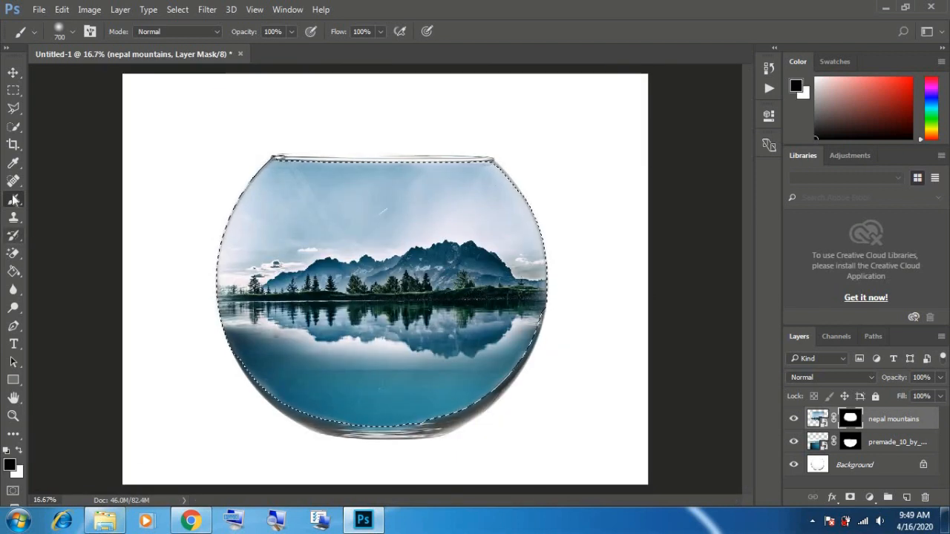
key("ctrl+plus")
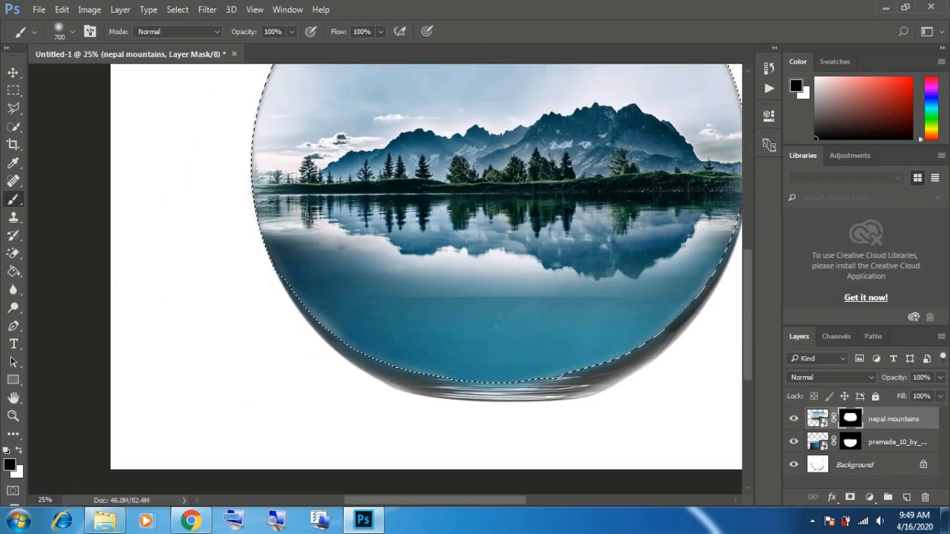
key("bracketleft")
key("bracketleft")
key("bracketleft")
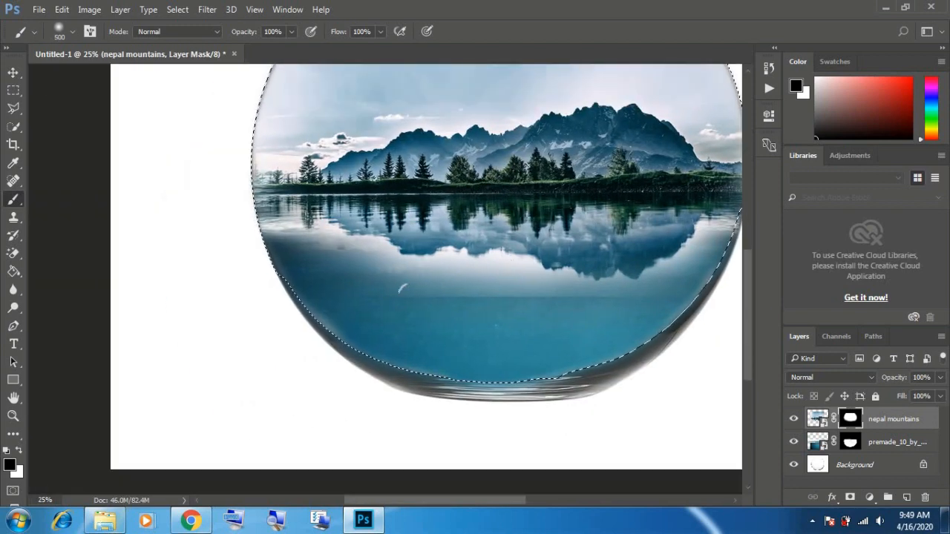
left_click_drag(343, 283, 579, 291)
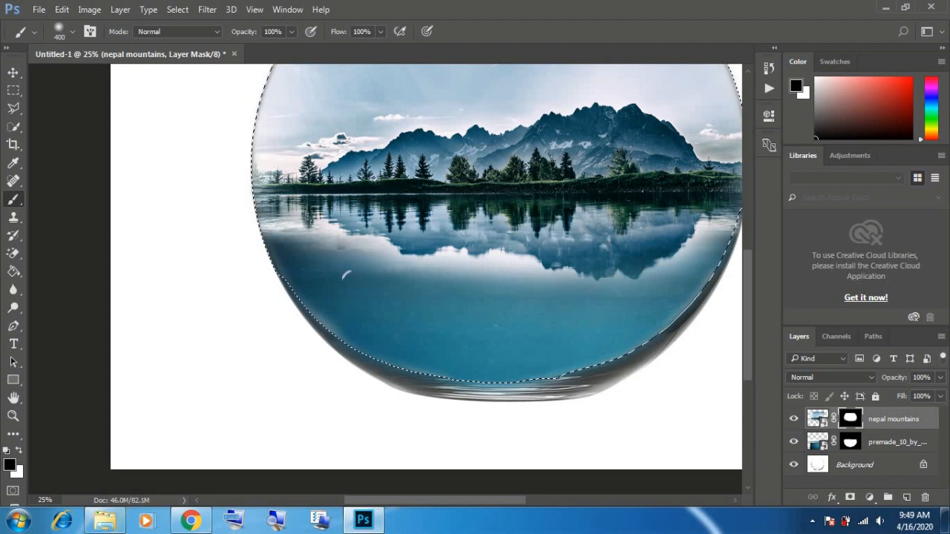
mouse_move(369, 320)
left_mouse_down()
mouse_move(353, 278)
mouse_move(458, 305)
mouse_move(405, 289)
mouse_move(516, 293)
mouse_move(512, 285)
mouse_move(555, 298)
left_mouse_up()
left_click_drag(683, 276, 599, 303)
scroll(487, 291, "down", 1)
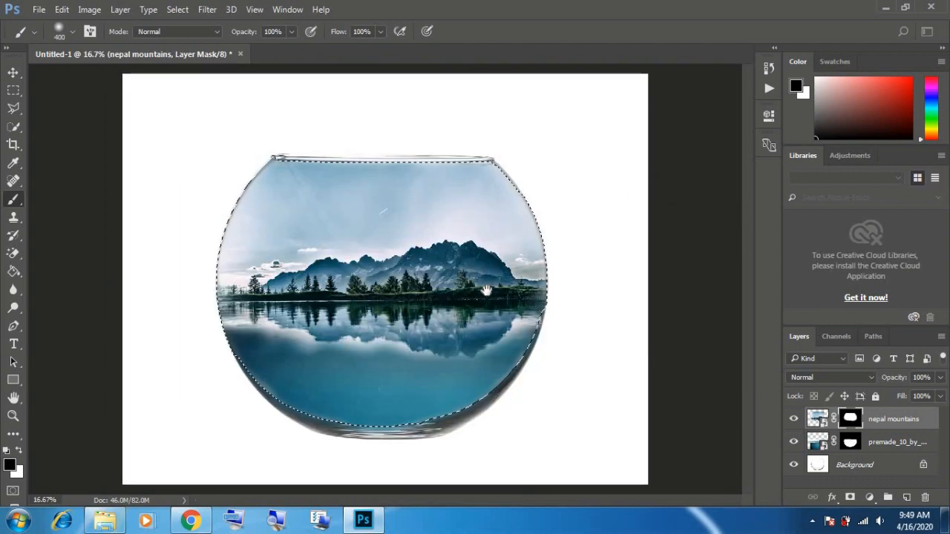
Step: Deselect all layers, clear the bowl selection, and inspect the blended scene up close
left_click(178, 9)
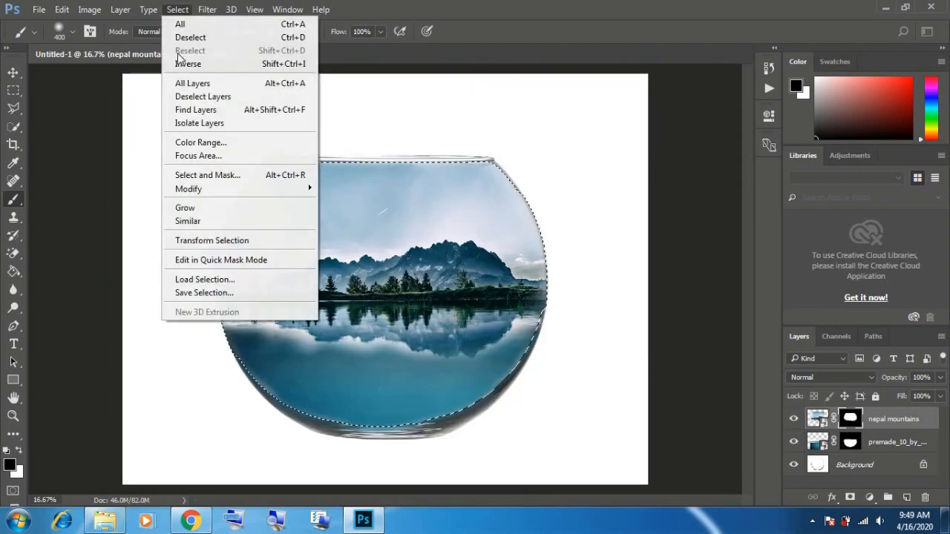
left_click(189, 97)
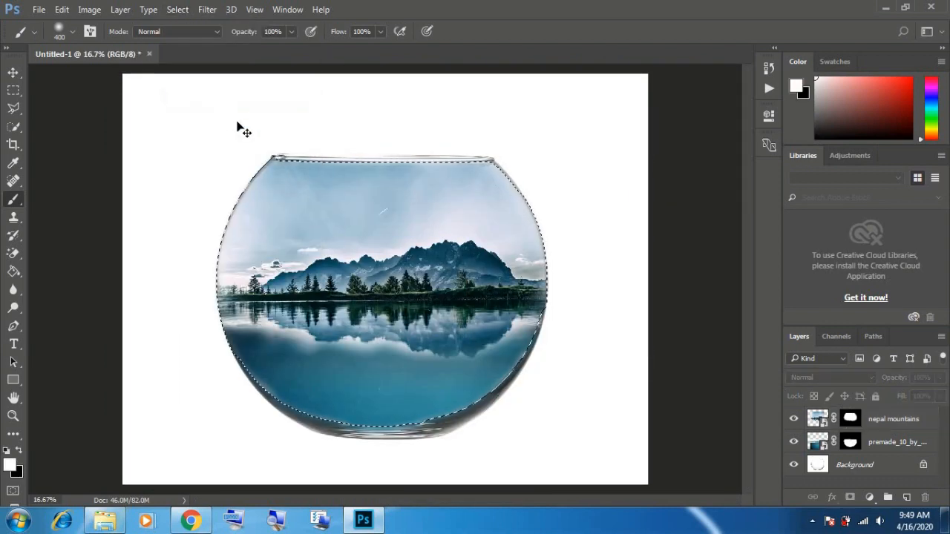
key("ctrl+d")
key("x")
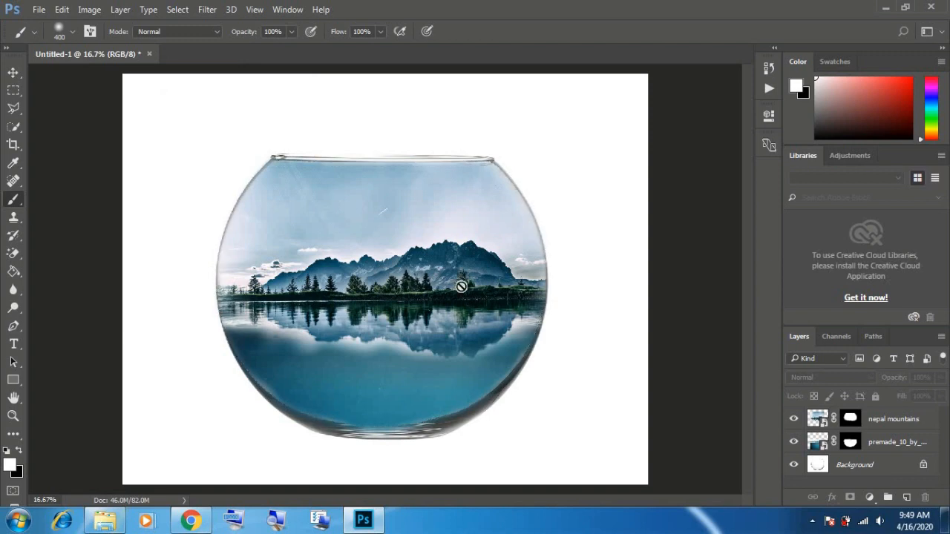
left_click(354, 236, "ctrl")
left_click_drag(354, 236, 420, 172)
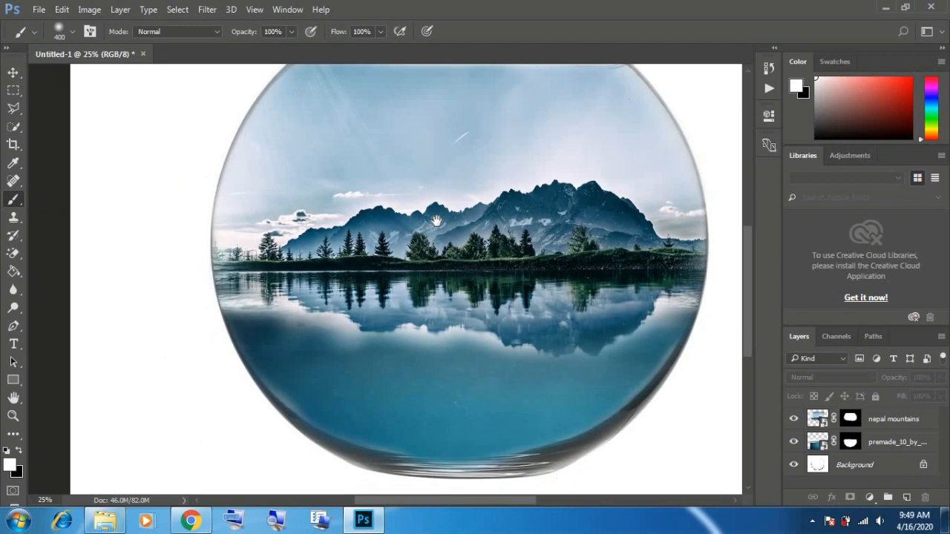
key("ctrl+0")
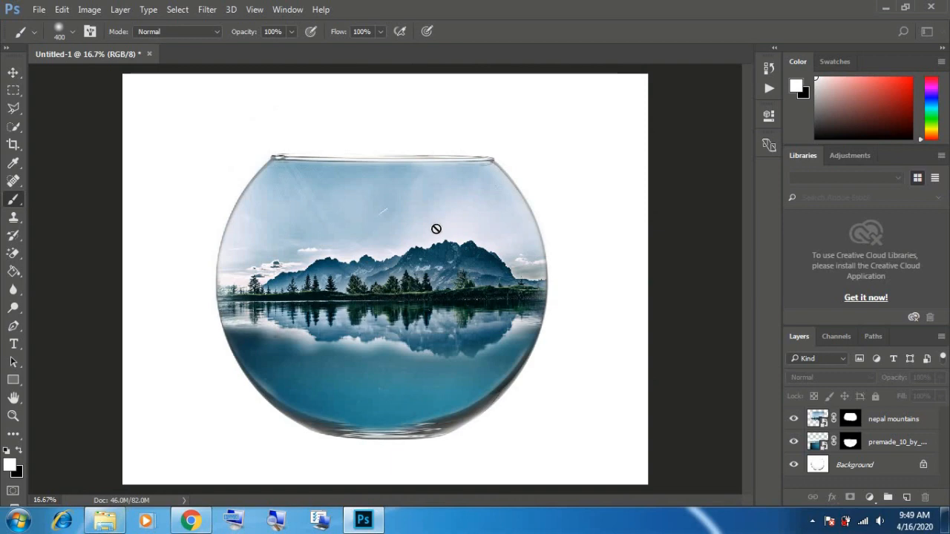
Step: Place the hiclipart.com paraglider image from the STOCK folder into the composite, scaled to about 71%
left_click(111, 520)
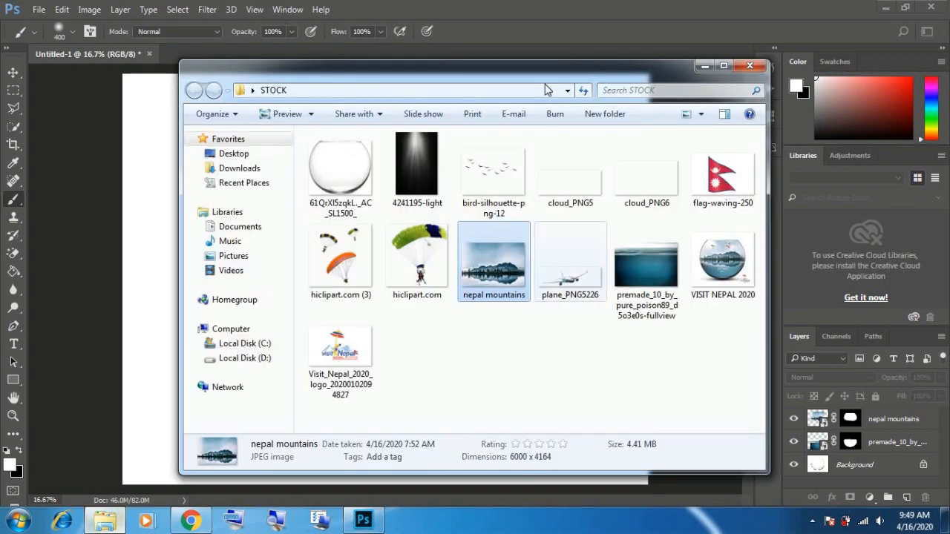
left_click_drag(520, 63, 746, 65)
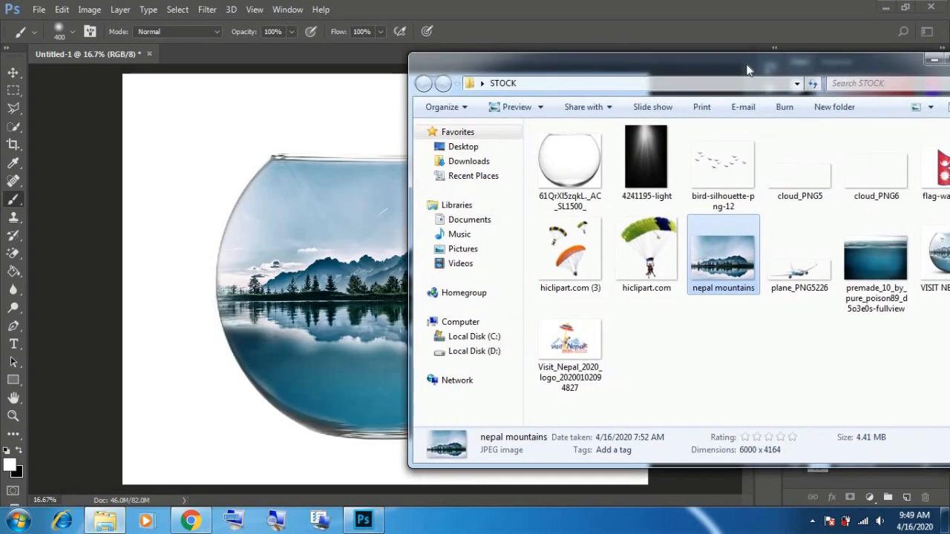
left_click(638, 258)
left_click_drag(615, 256, 384, 279)
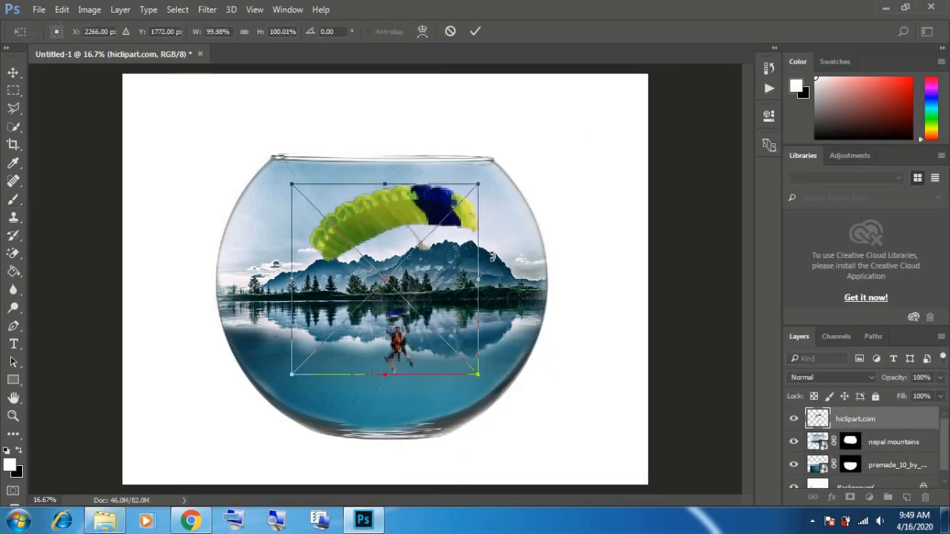
left_click_drag(468, 191, 451, 212)
key("Return")
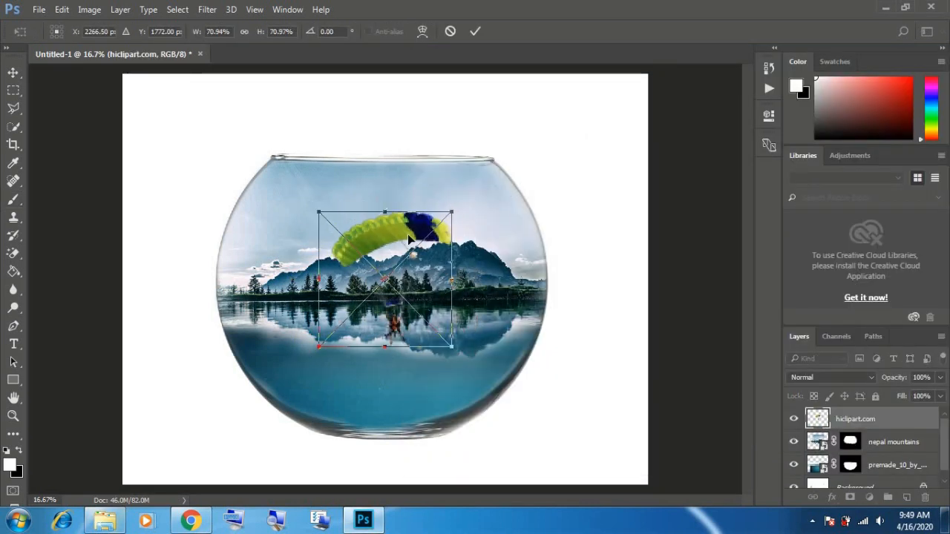
key("b")
scroll(409, 236, "up", 1)
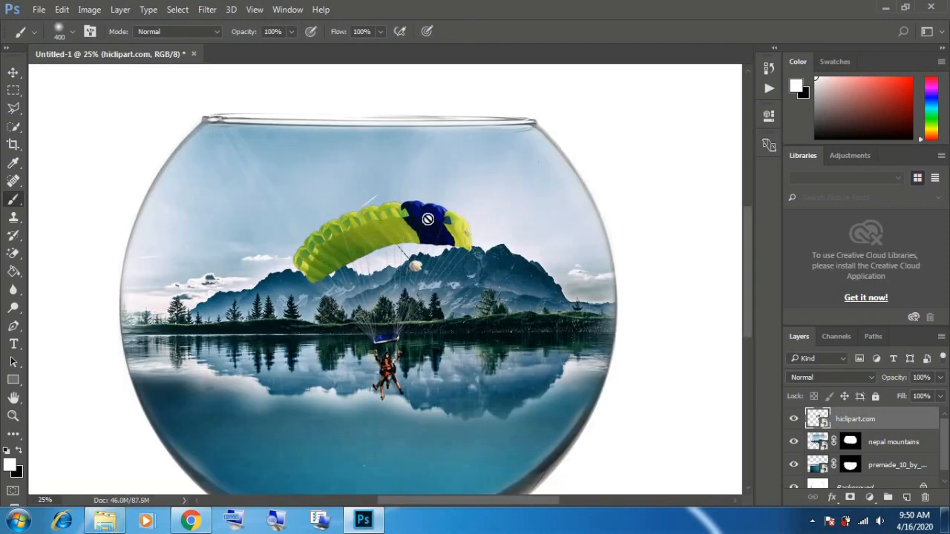
Step: Flip the green paraglider horizontally and shrink it to about 28%
left_click(15, 71)
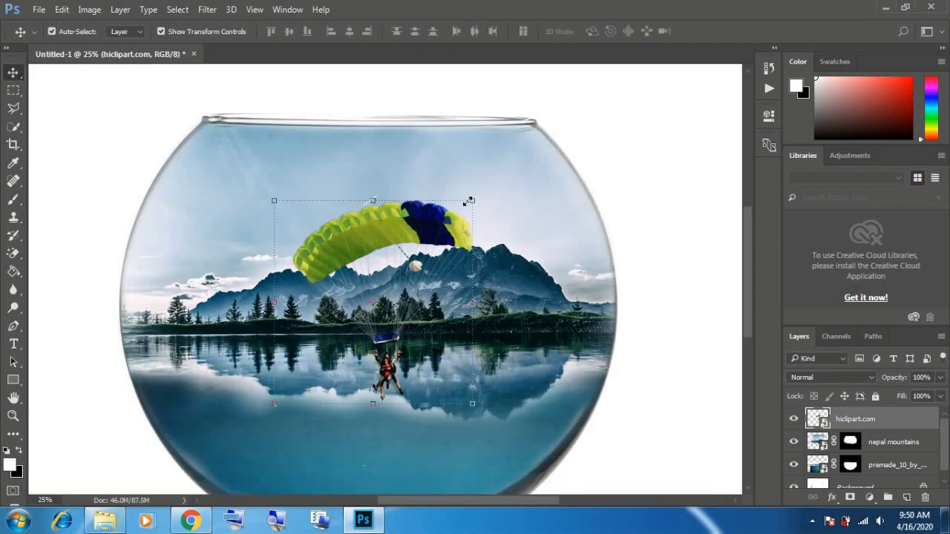
left_click(469, 200)
right_click(431, 243)
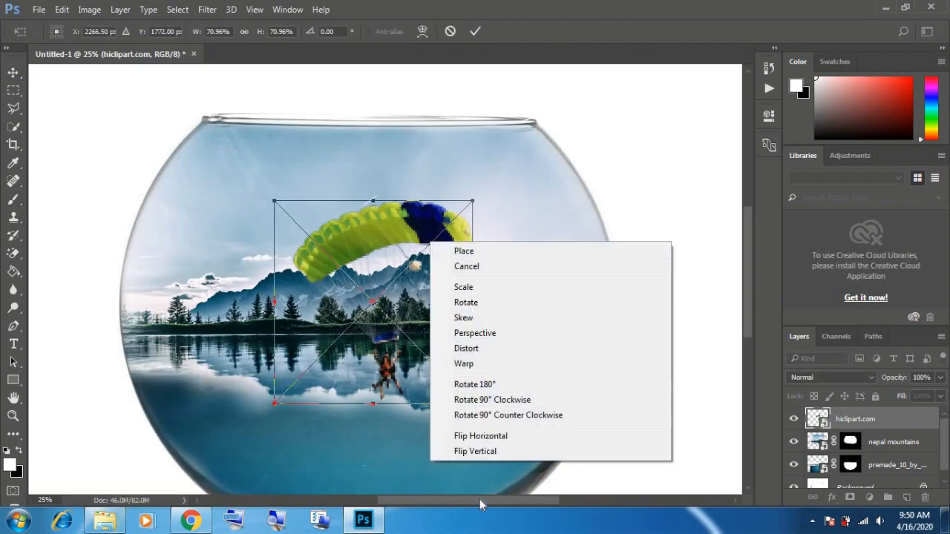
left_click(486, 436)
left_click_drag(475, 405, 238, 204)
double_click(307, 211)
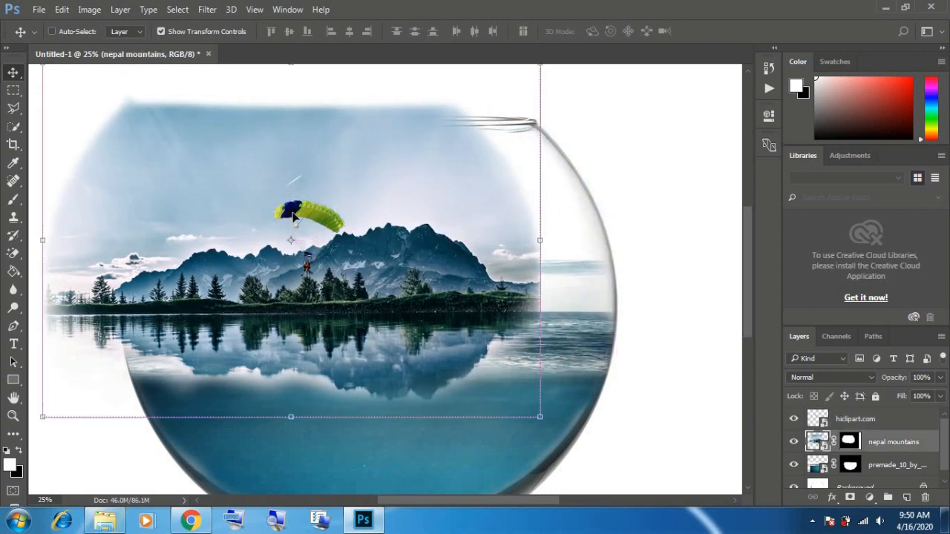
Step: Undo the accidental mountain layer move, and reposition the green paraglider in the bowl's left sky at about 25% scale
key("ctrl+z")
right_click(312, 210)
left_click(338, 218)
left_click(343, 199)
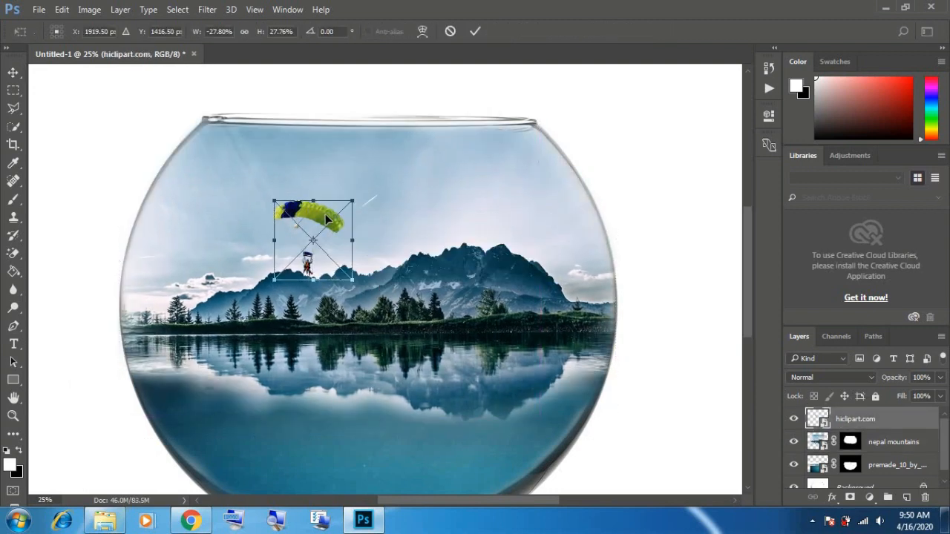
left_click_drag(344, 199, 261, 208)
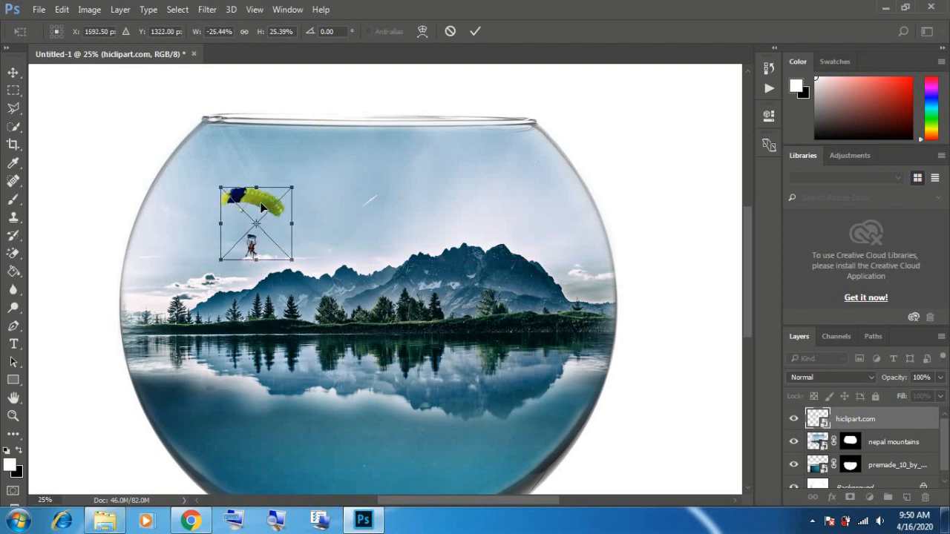
left_click(475, 31)
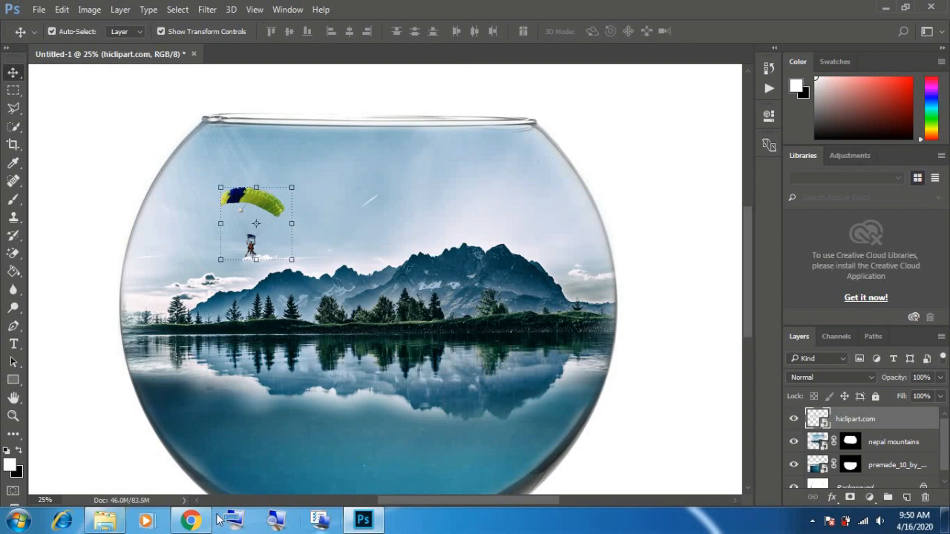
Step: Place the hiclipart.com (3) paragliders image from the STOCK folder, scaled proportionally to 21.16%
left_click(107, 520)
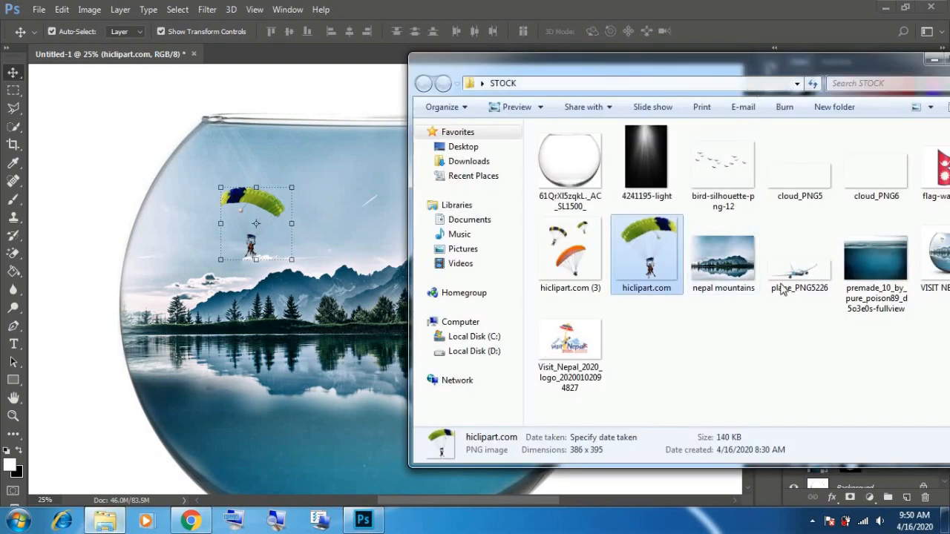
left_click_drag(813, 60, 700, 49)
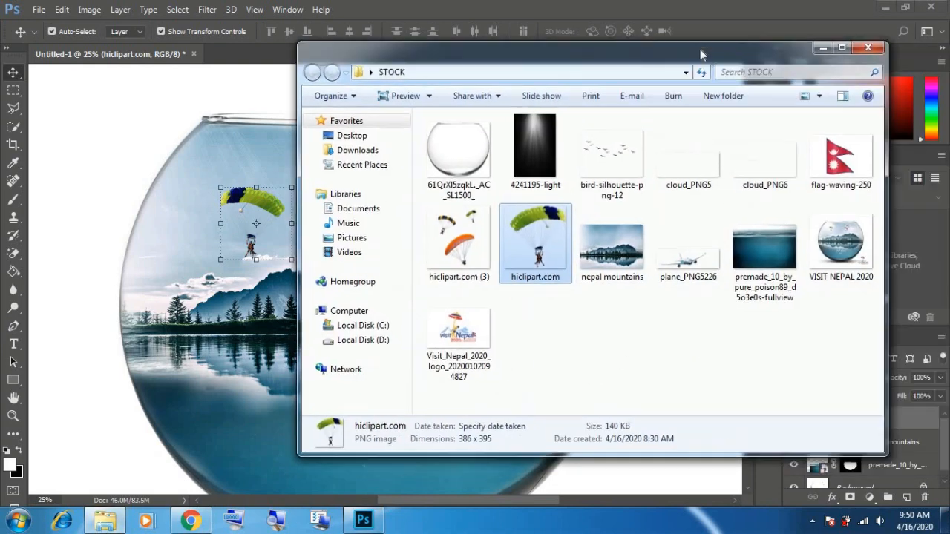
left_click_drag(448, 251, 221, 341)
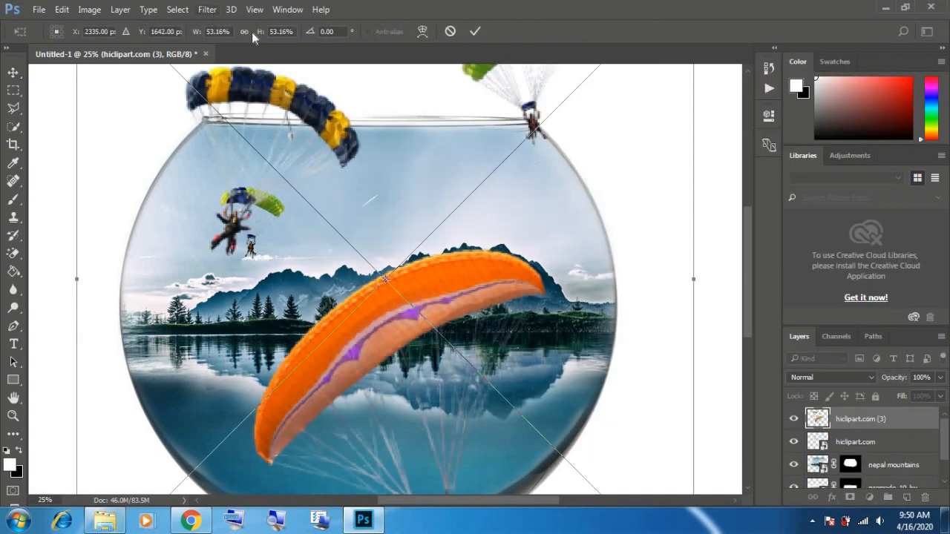
left_click(244, 32)
left_click_drag(259, 34, 237, 34)
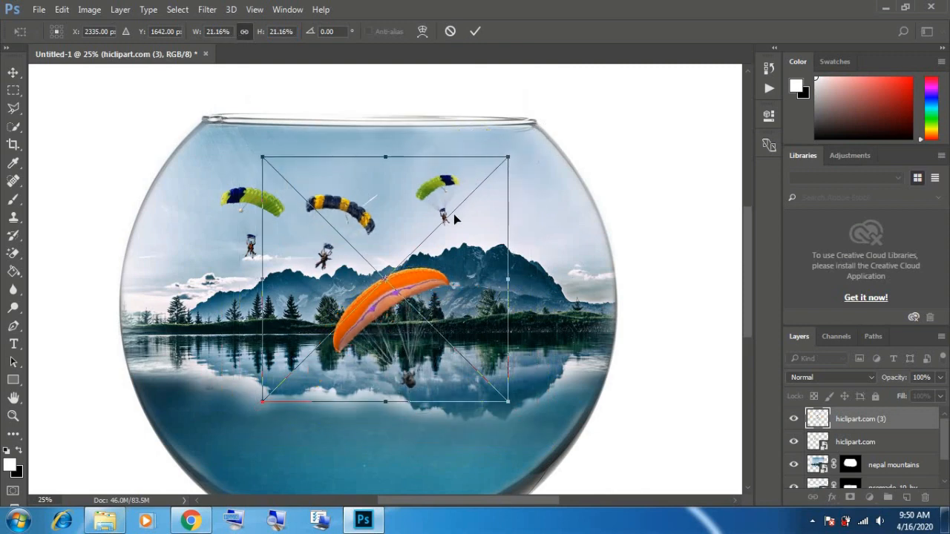
Step: Flip the three-paraglider image horizontally, shrink it to about 8.4%, and place it in the sky above the right-hand peaks
right_click(454, 216)
left_click(504, 411)
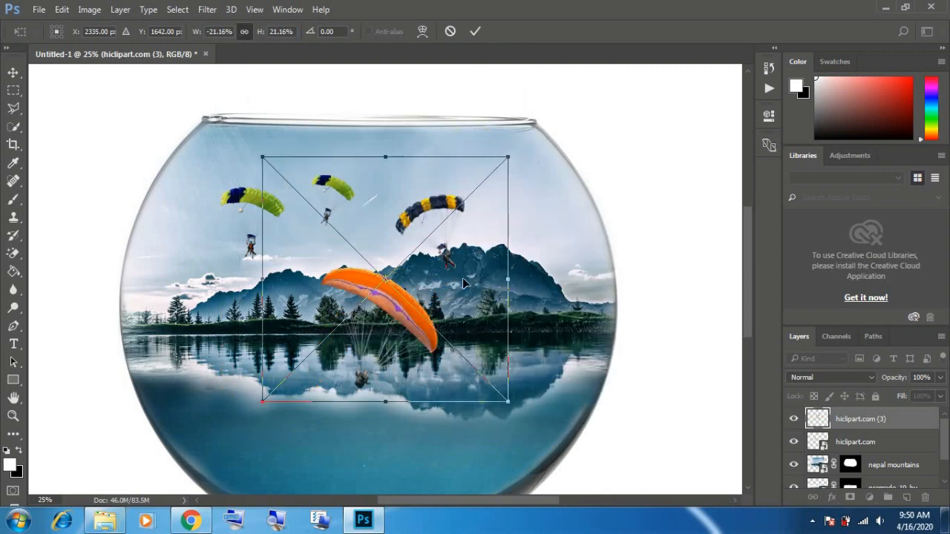
left_click_drag(493, 220, 529, 164)
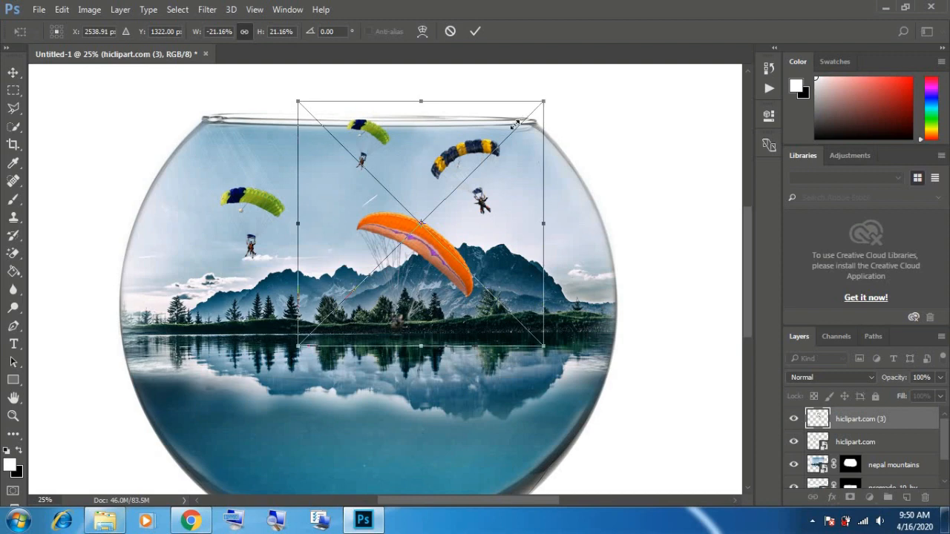
left_click_drag(514, 123, 413, 212)
left_click_drag(403, 262, 476, 202)
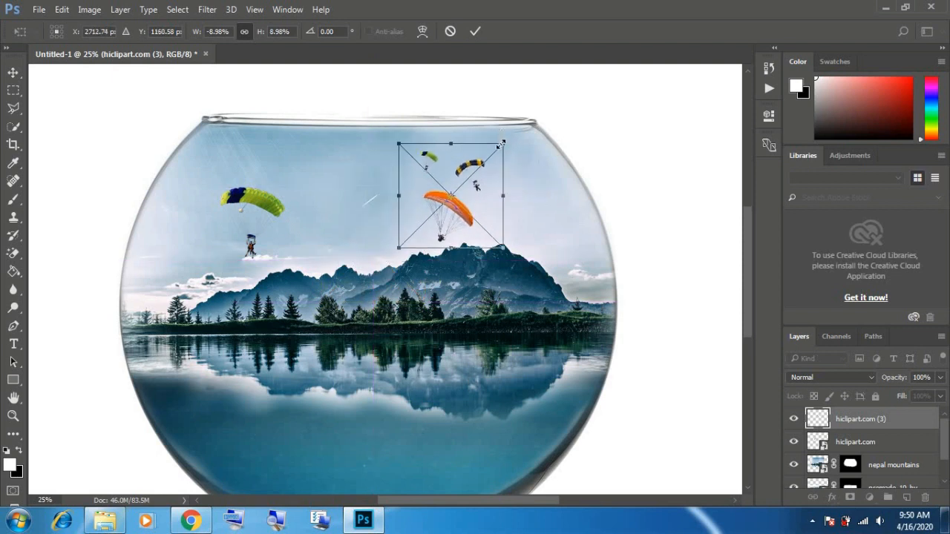
left_click_drag(502, 143, 496, 150)
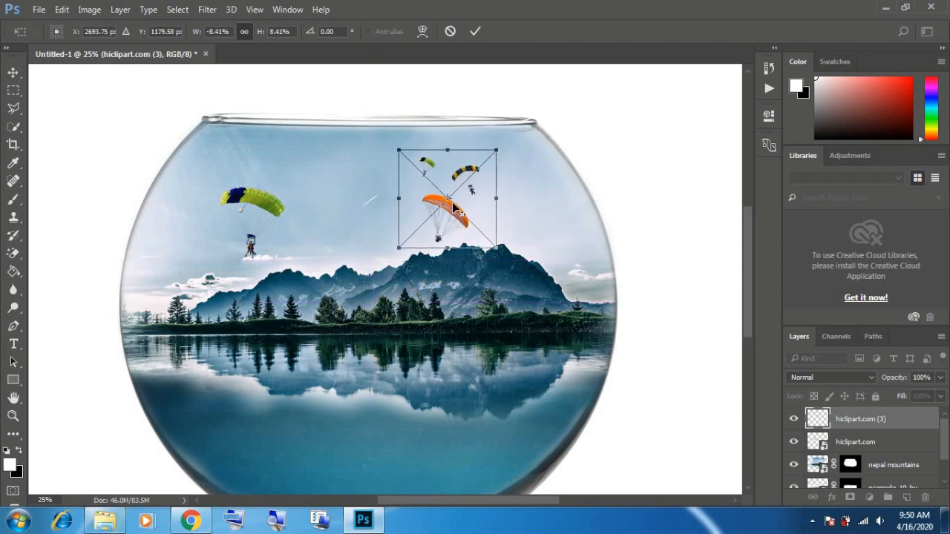
key("Return")
Step: Select the hiclipart.com (3) layer and shift the three paragliders slightly higher above the mountains
right_click(458, 230)
left_click(490, 239)
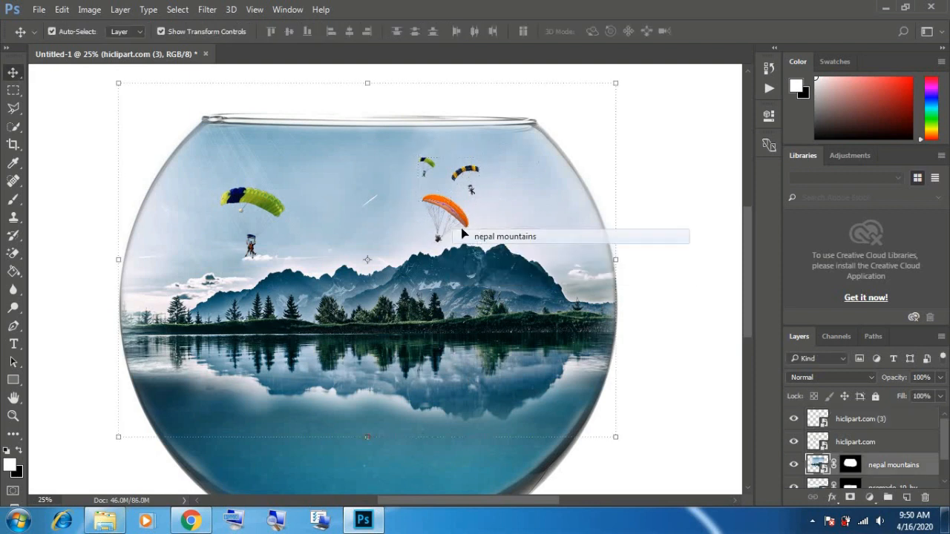
right_click(465, 223)
left_click(490, 224)
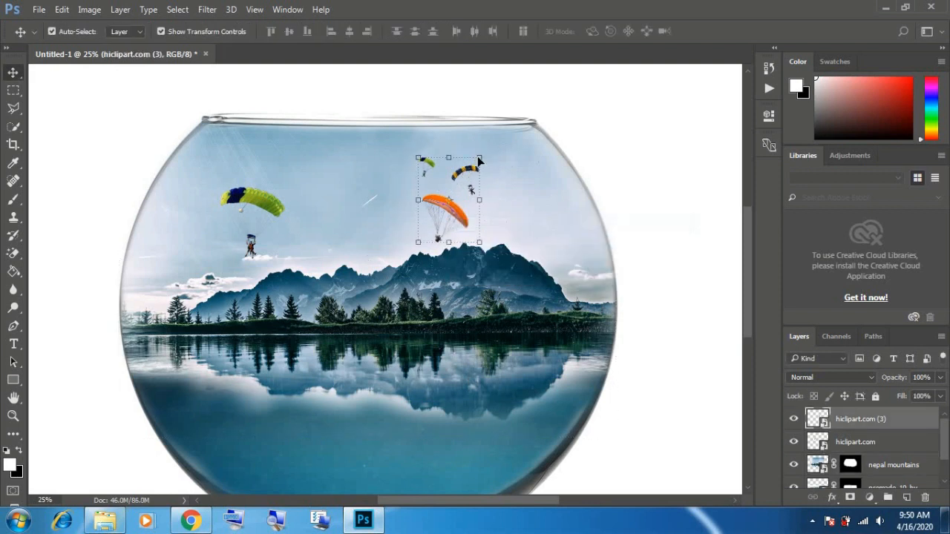
key("ctrl+t")
left_click_drag(449, 223, 446, 211)
left_click(475, 31)
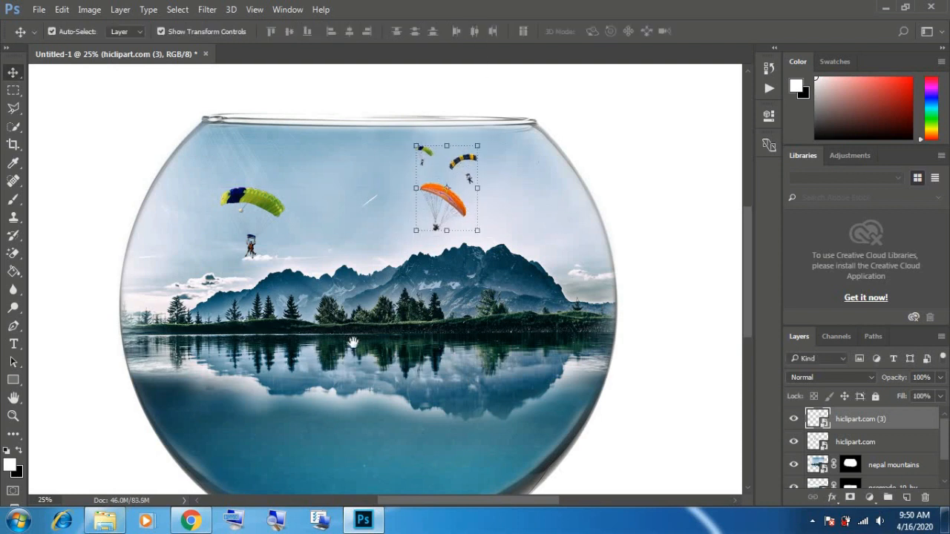
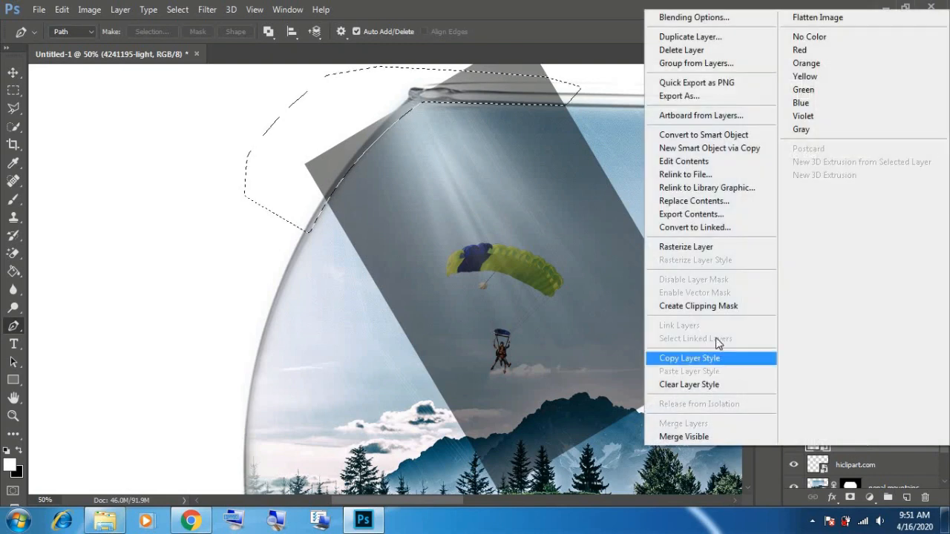
Step: Rasterize the 4241195-light layer, delete its selected area outside the bowl's upper-left edge, and clear the selection
left_click(703, 248)
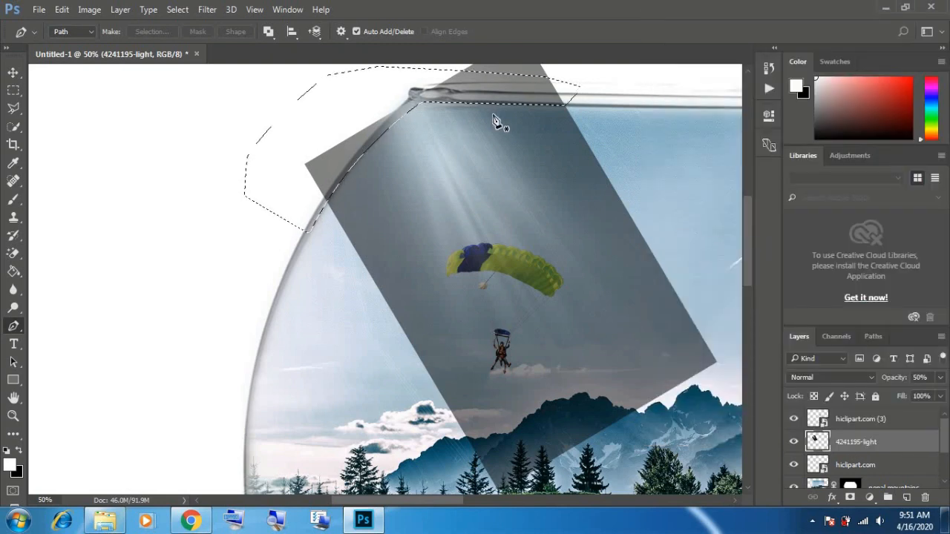
key("Delete")
key("ctrl+d")
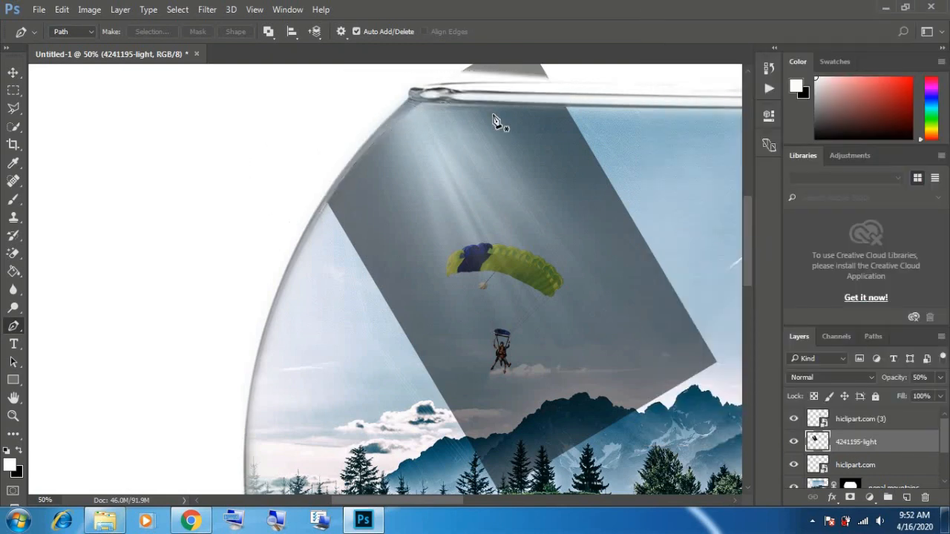
left_click(511, 157, "alt")
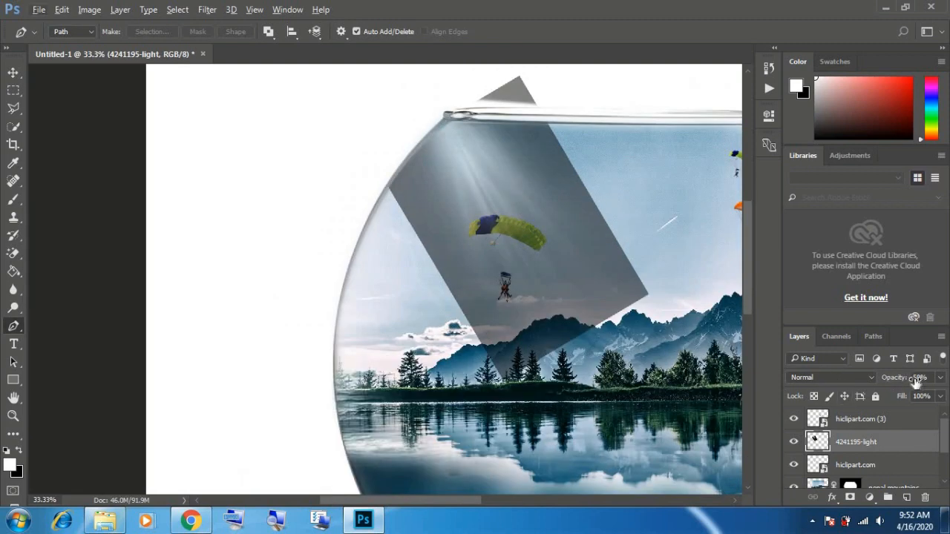
Step: Set the 4241195-light layer to 100% opacity and Screen blend mode
key("0")
left_click(852, 380)
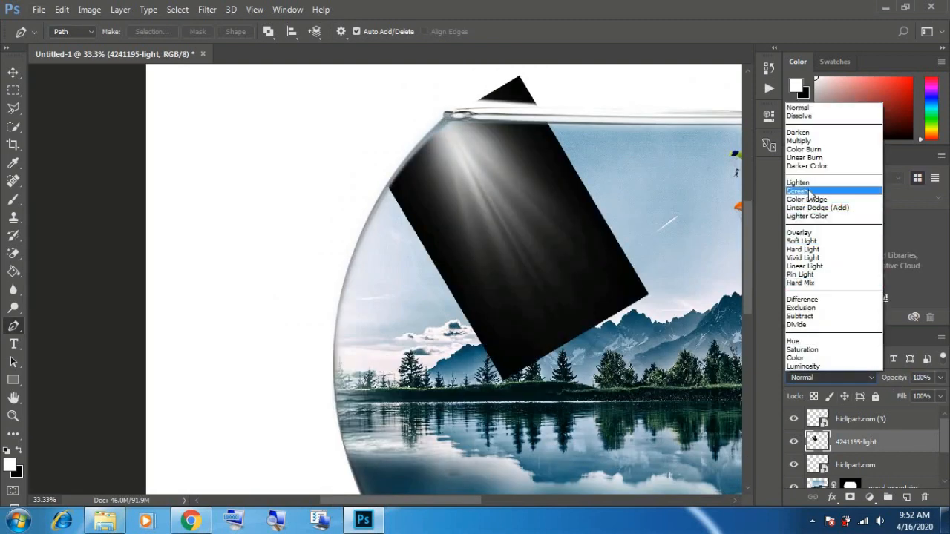
left_click(809, 189)
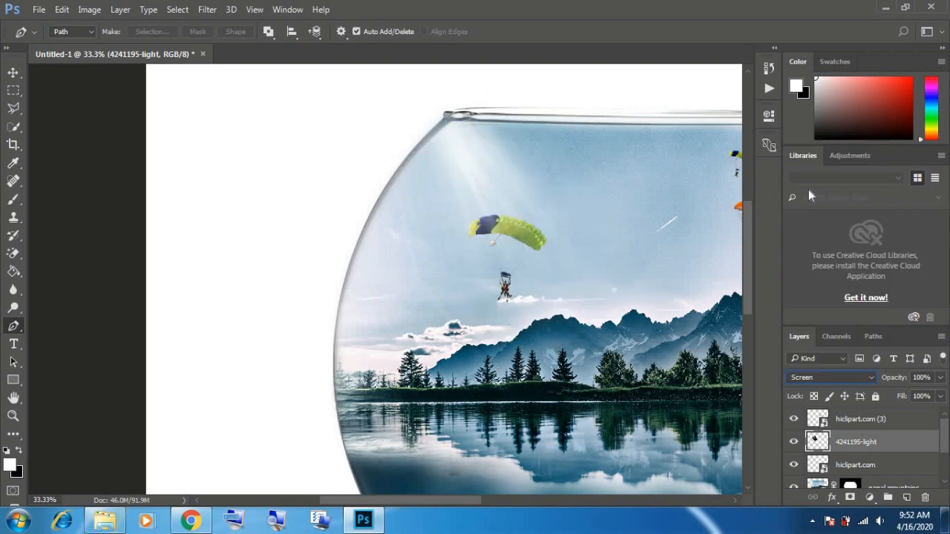
left_click_drag(299, 129, 286, 157)
left_click(287, 145, "alt")
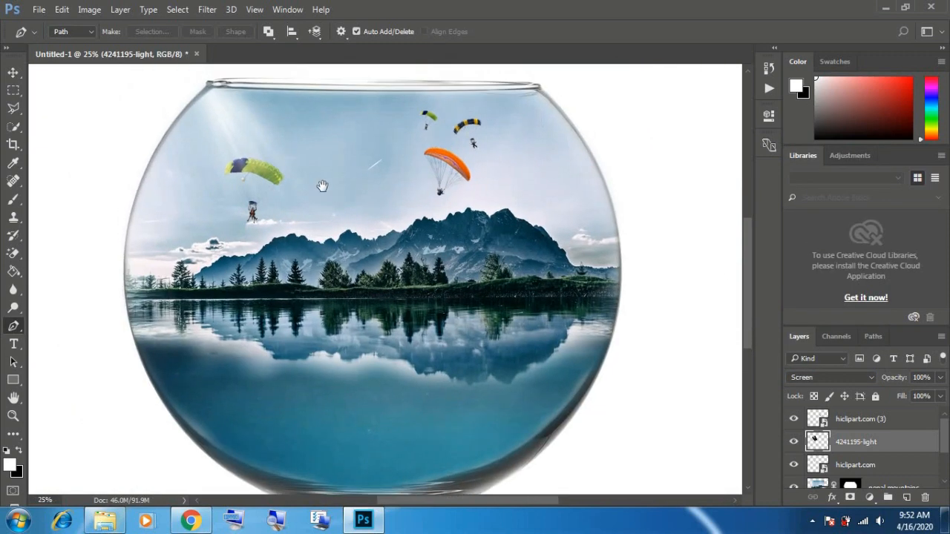
Step: Add a new layer above the light rays and paint one soft white 400 px spot at their source
left_click(906, 499)
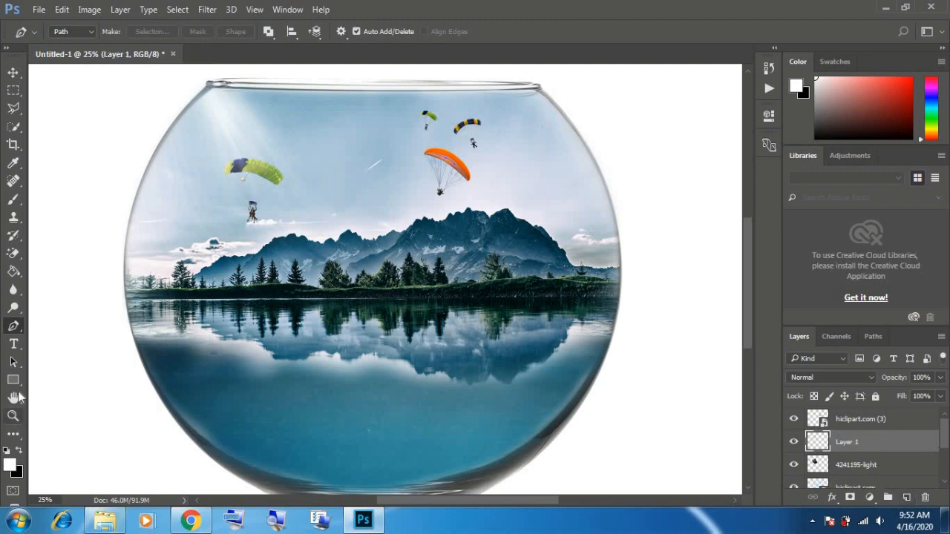
key("b")
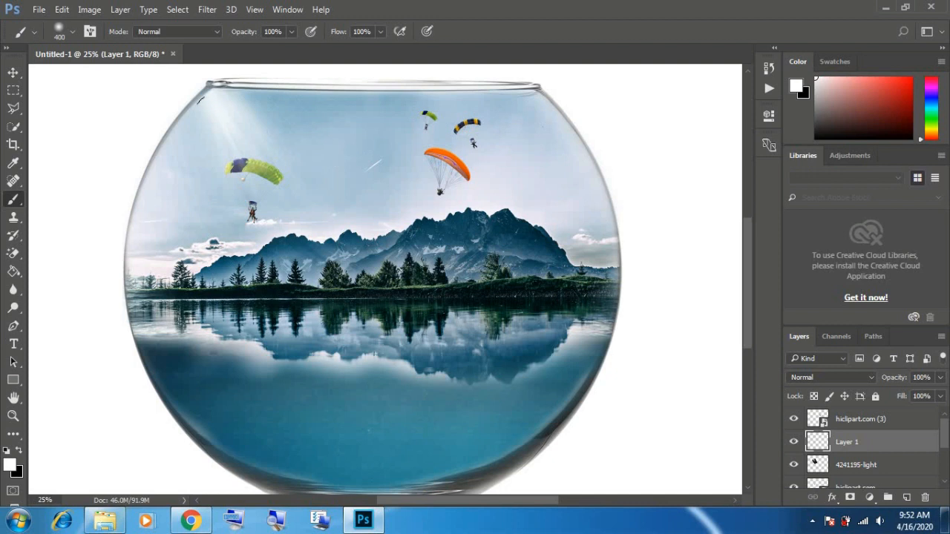
left_click(216, 116)
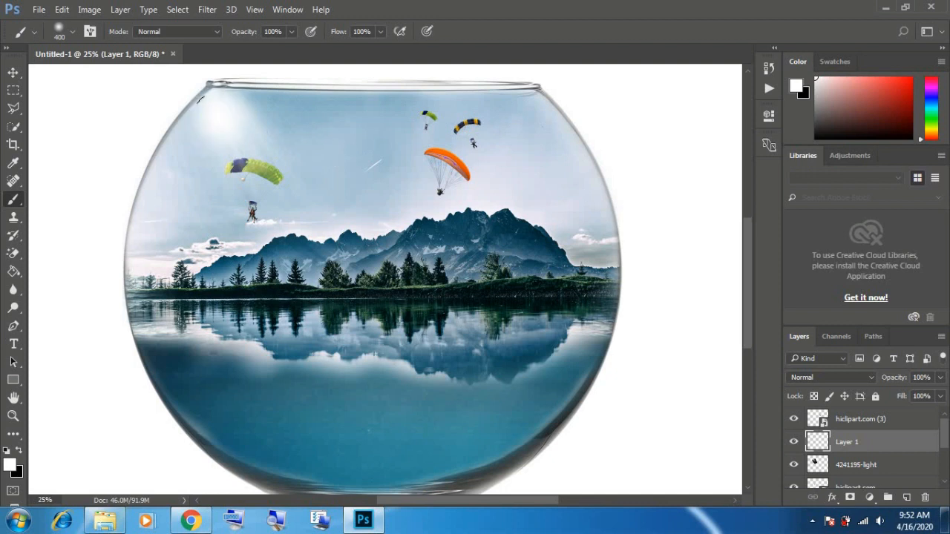
Step: Enlarge the white glow around its centre to about 198% and choose the Eraser tool for its layer
left_click(12, 70)
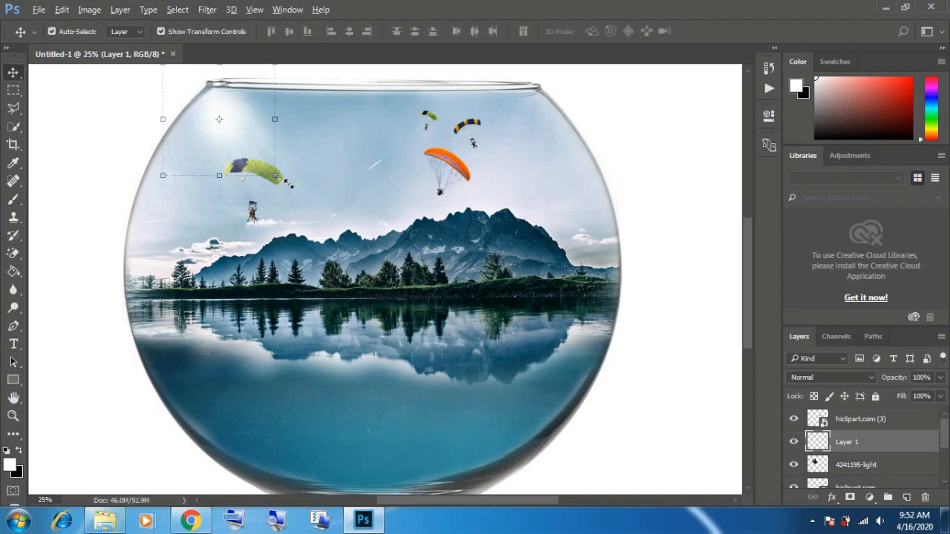
mouse_move(288, 183)
left_mouse_down()
mouse_move(356, 256)
mouse_move(333, 220)
left_mouse_up()
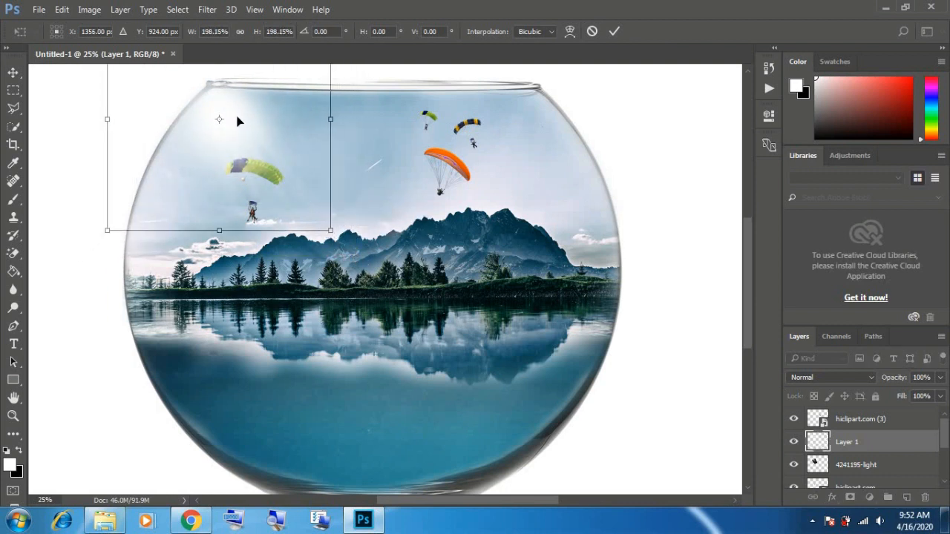
key("Return")
left_click_drag(241, 123, 257, 173)
key("e")
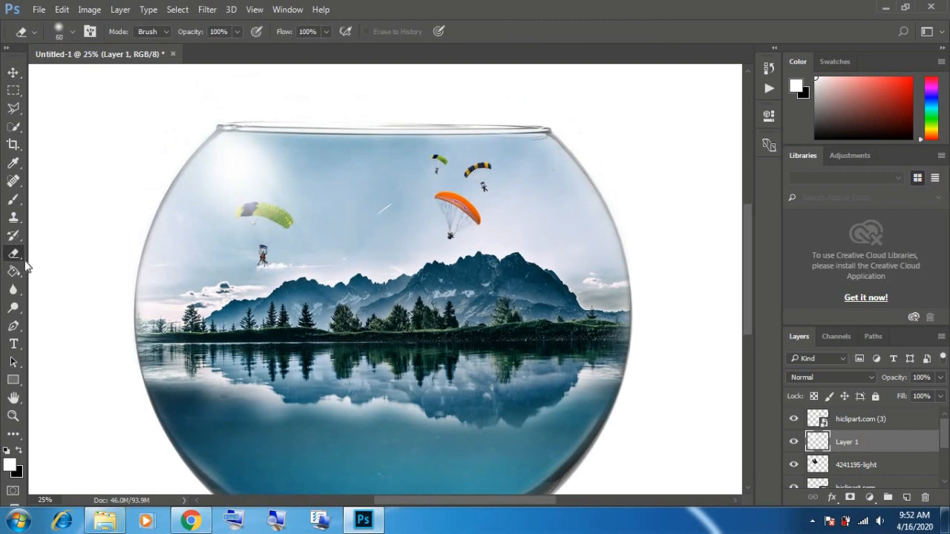
Step: Set the Eraser size to 300 px and lower the opacity of the white glow's layer, Layer 1, to 71%
key("bracketright")
key("bracketright")
key("bracketright")
key("bracketright")
key("bracketright")
key("bracketright")
key("bracketright")
key("bracketright")
key("bracketright")
key("bracketright")
key("bracketleft")
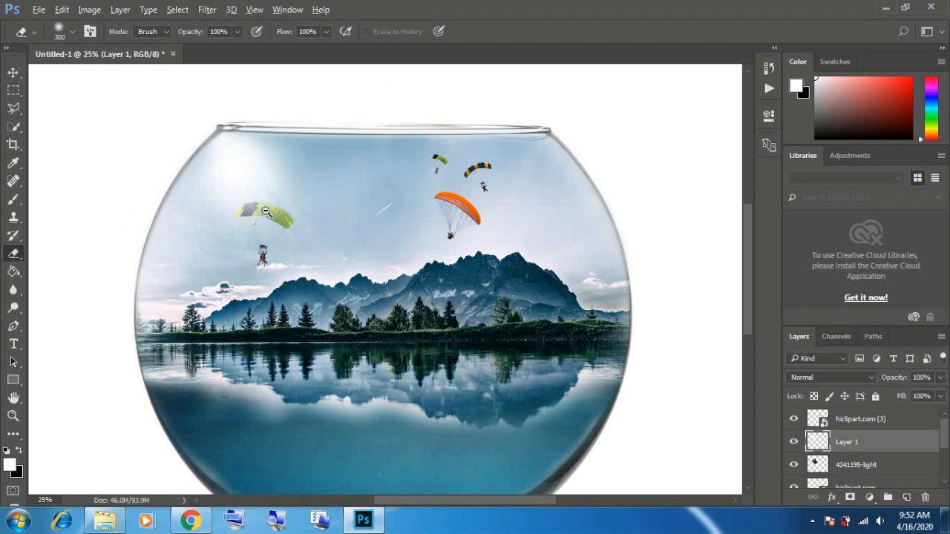
key("ctrl+minus")
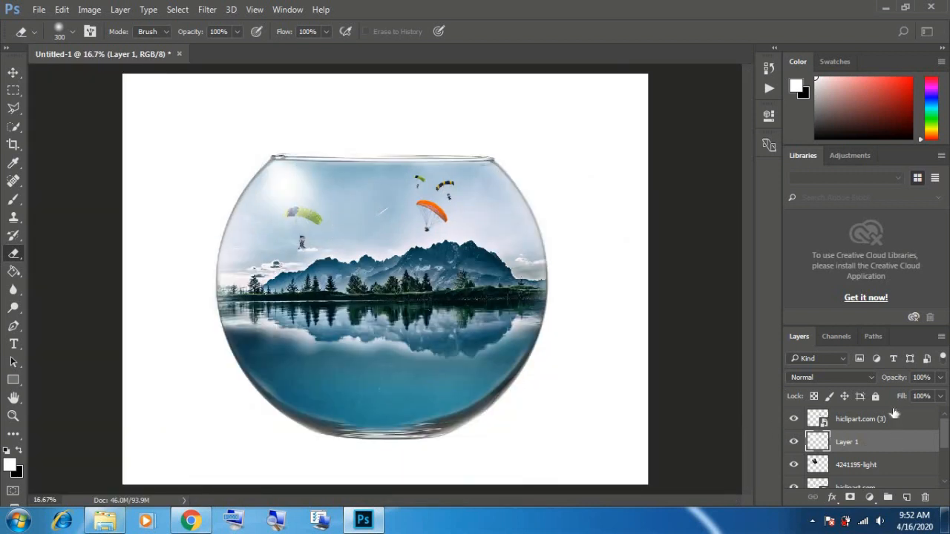
left_click_drag(899, 377, 879, 389)
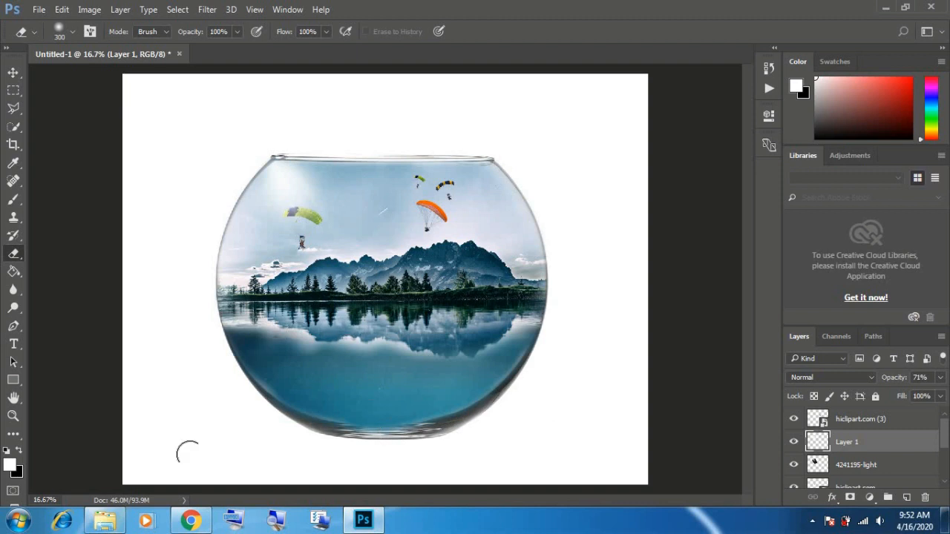
Step: Select the green paraglider with the Move tool and bring its hiclipart.com layer to the top of the layer stack
left_click(13, 74)
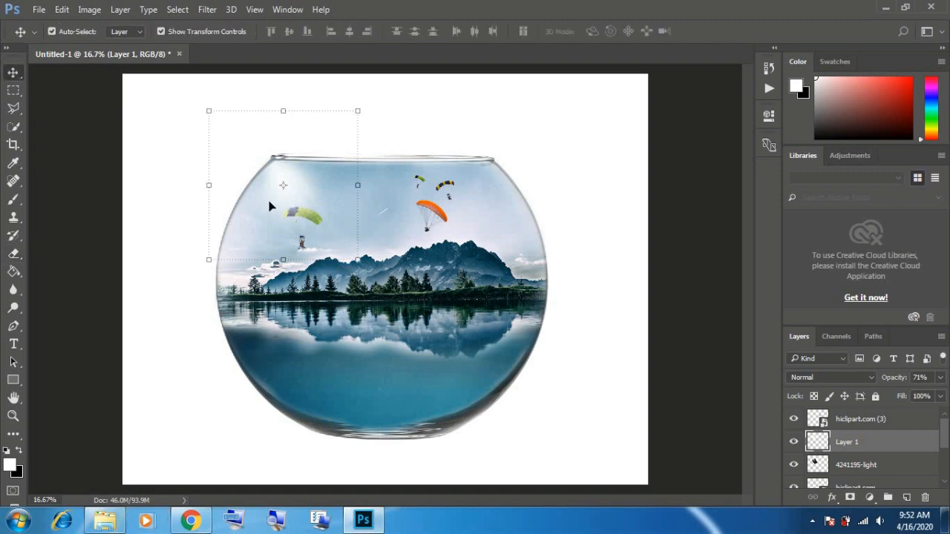
right_click(316, 223)
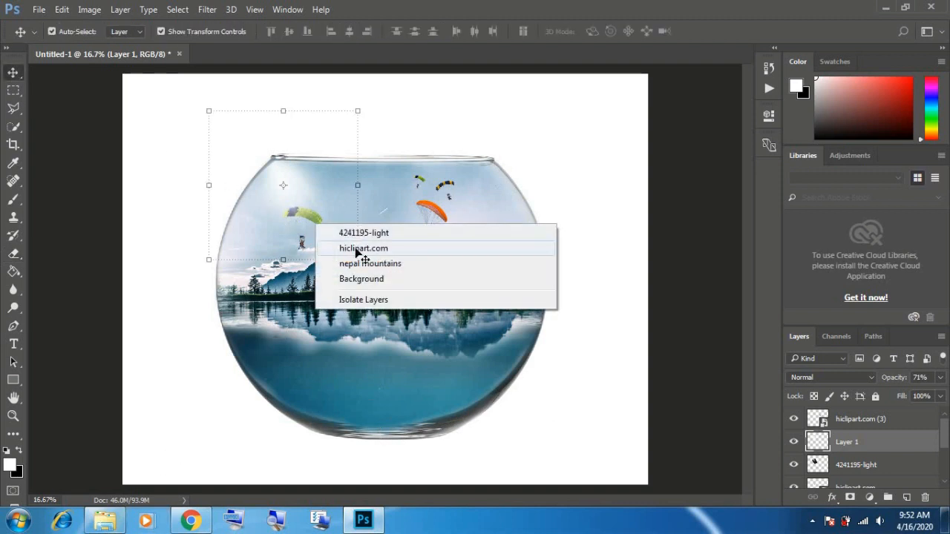
left_click(335, 248)
left_click_drag(867, 464, 876, 421)
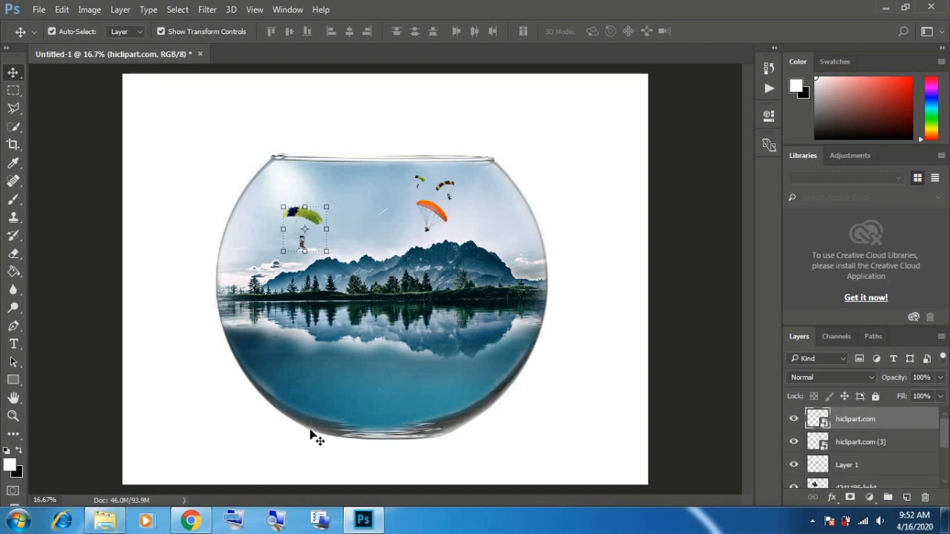
key("ctrl+shift+bracketleft")
key("ctrl")
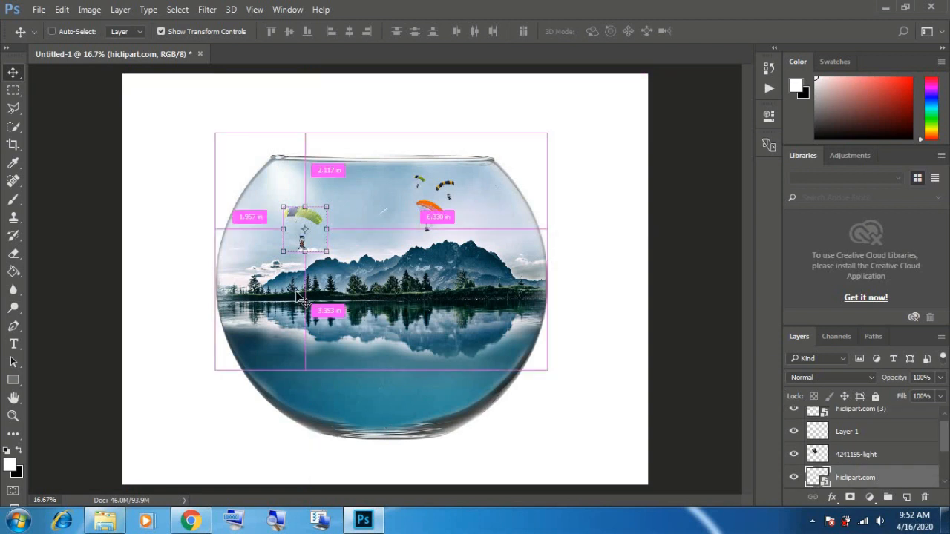
Step: Place cloud_PNG5 from the STOCK folder, scaled to about 6.7%, in the sky around the orange paraglider
left_click(104, 520)
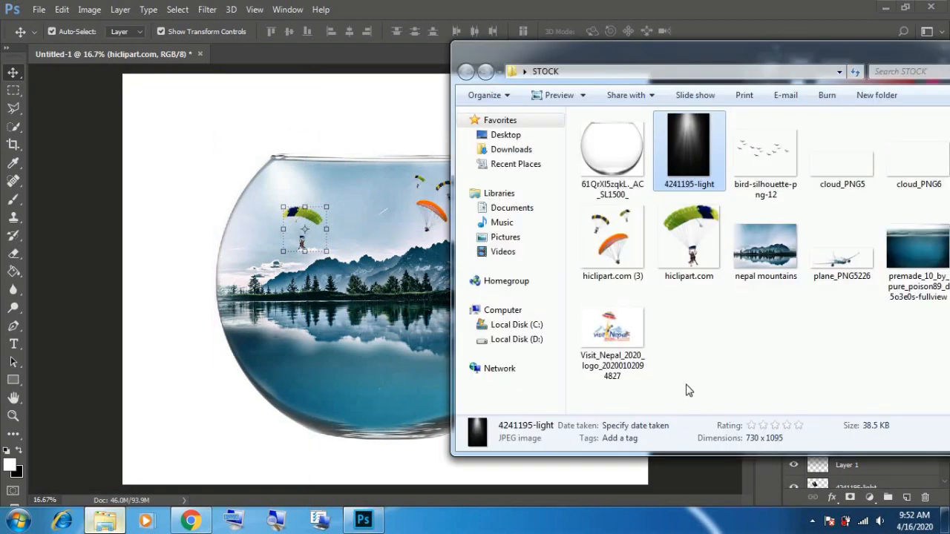
left_click_drag(717, 47, 638, 40)
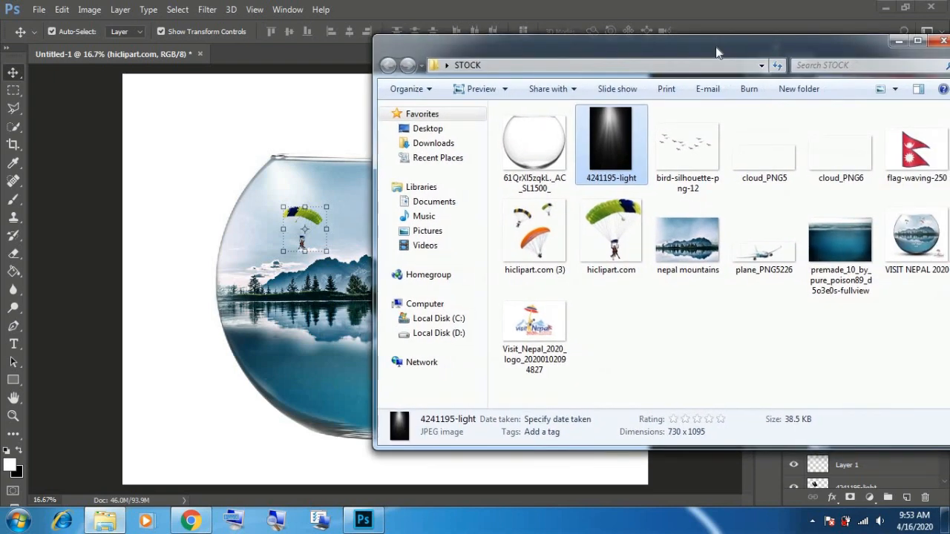
left_click_drag(753, 156, 361, 249)
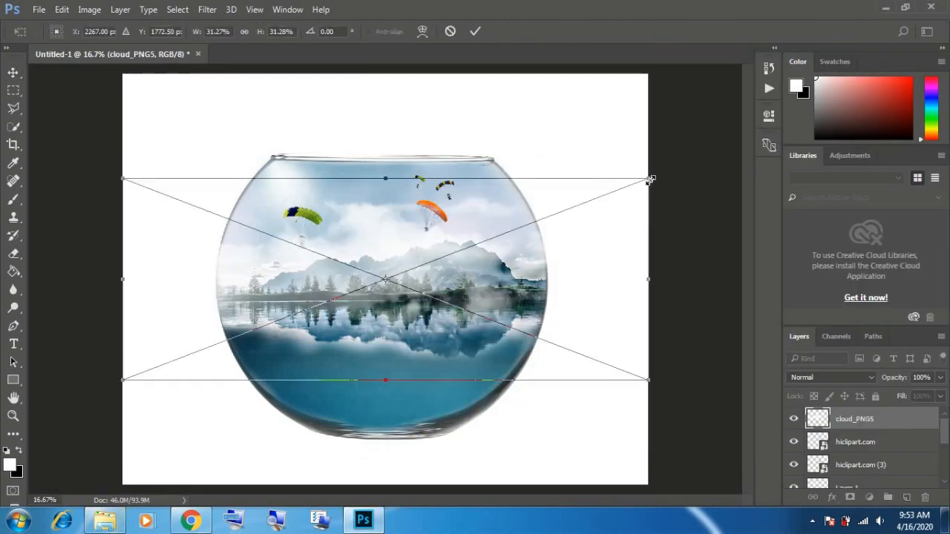
left_click_drag(650, 179, 461, 251)
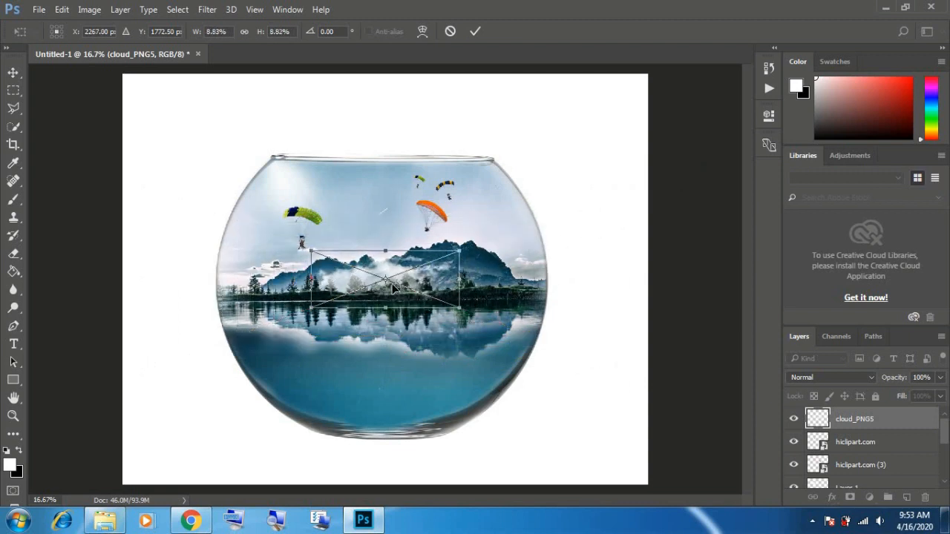
left_click_drag(393, 288, 480, 231)
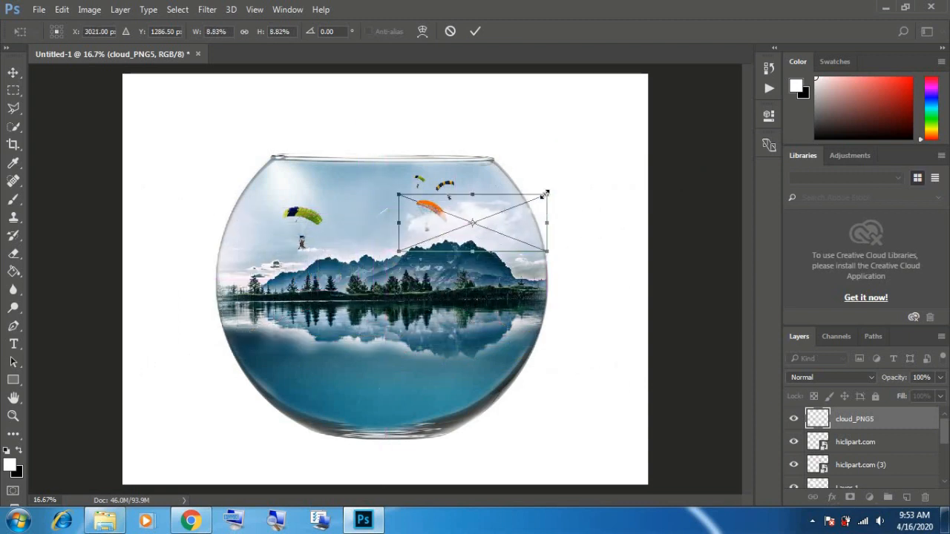
left_click_drag(531, 199, 480, 213)
key("Return")
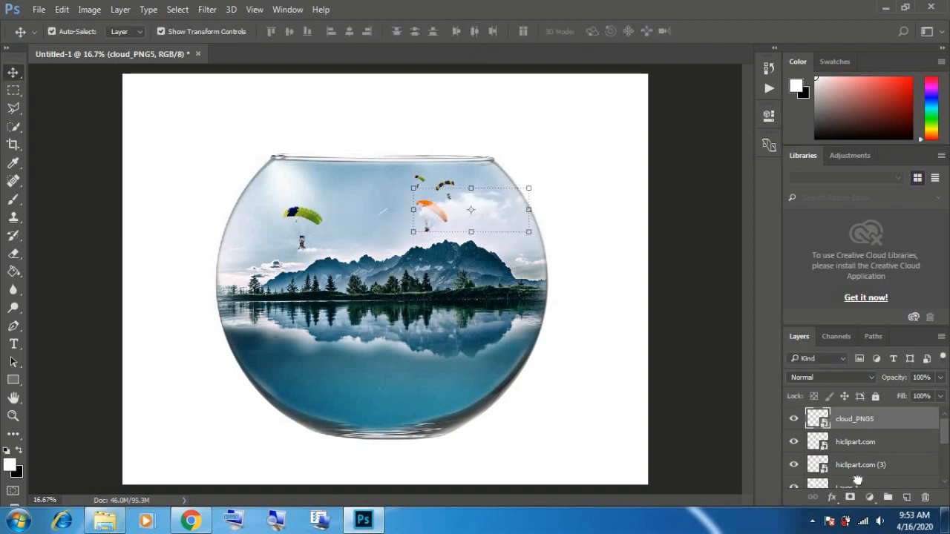
Step: Move the cloud_PNG5 layer directly below Layer 1, then slightly shrink the cloud and shift it inward behind the orange paraglider
left_click_drag(857, 481, 854, 445)
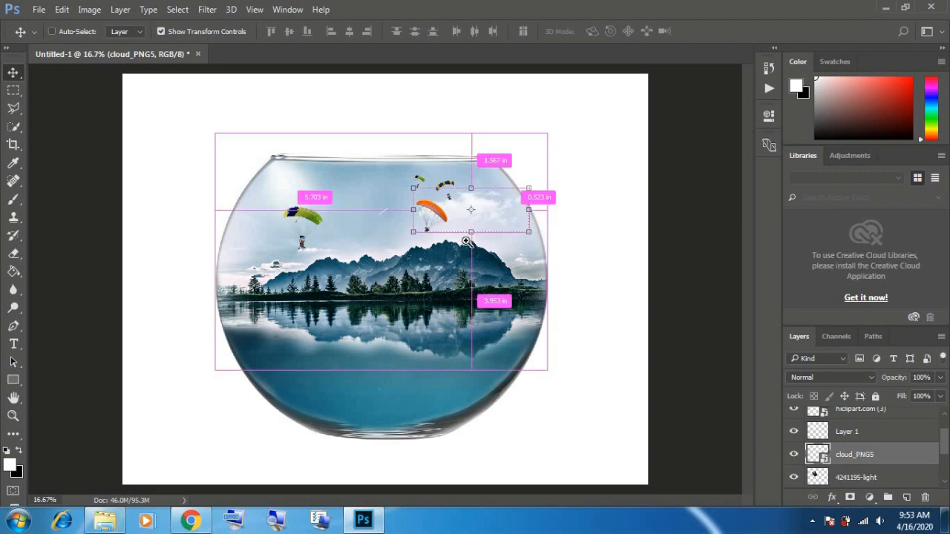
left_click(466, 242, "ctrl")
left_click(594, 161)
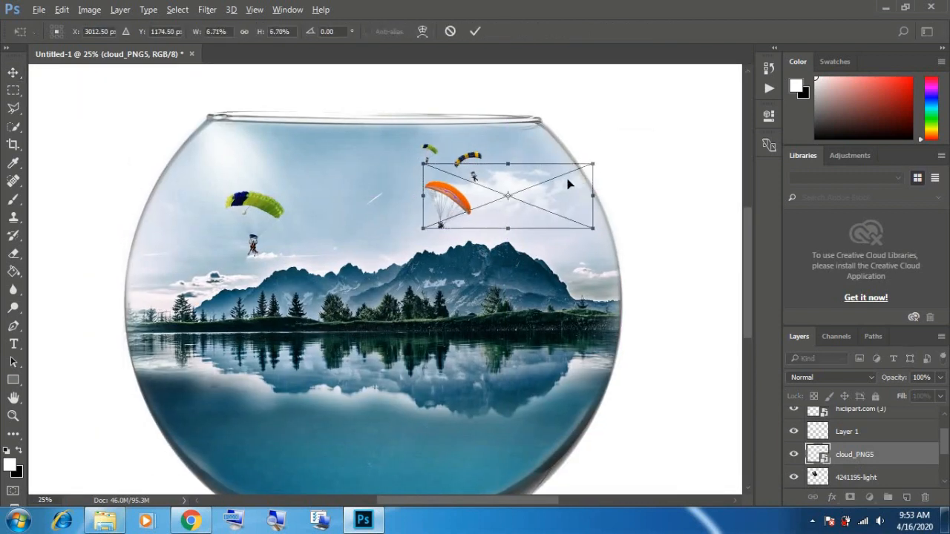
left_click_drag(569, 185, 547, 196)
key("Return")
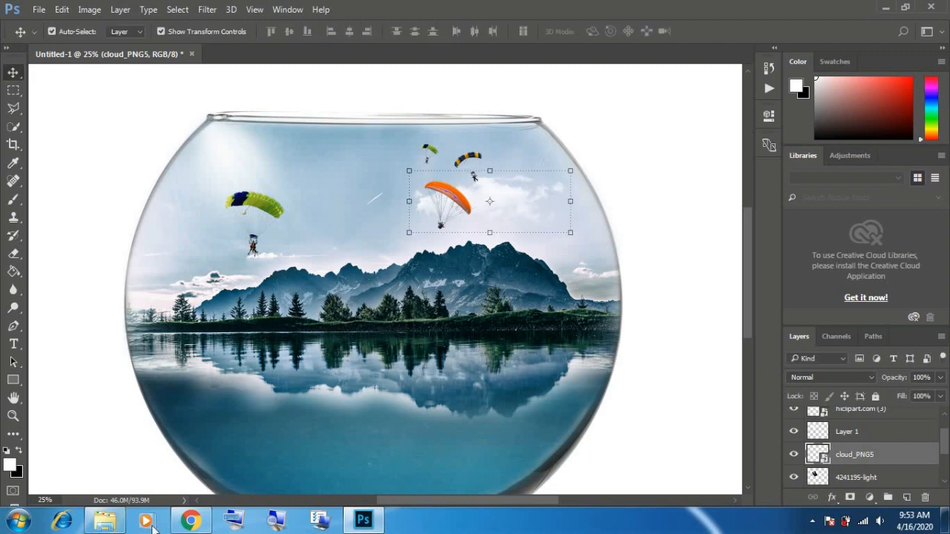
Step: Place cloud_PNG6 from the STOCK folder with linked proportions, scaled to about 7.2%, behind the green paraglider
left_click(105, 519)
left_click_drag(841, 152, 421, 233)
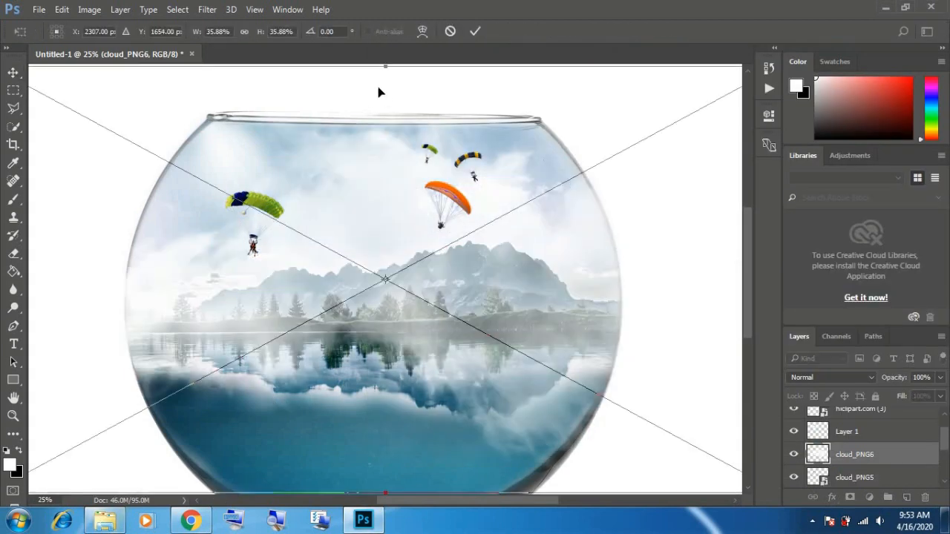
left_click(243, 31)
mouse_move(262, 32)
left_mouse_down()
mouse_move(238, 33)
mouse_move(254, 33)
left_mouse_up()
left_click_drag(396, 262, 272, 197)
left_click_drag(323, 244, 325, 245)
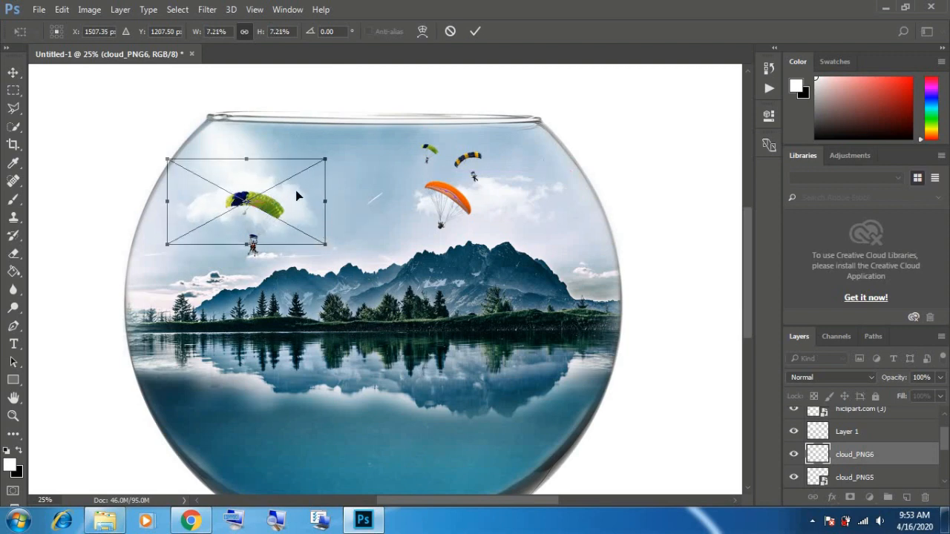
key("Return")
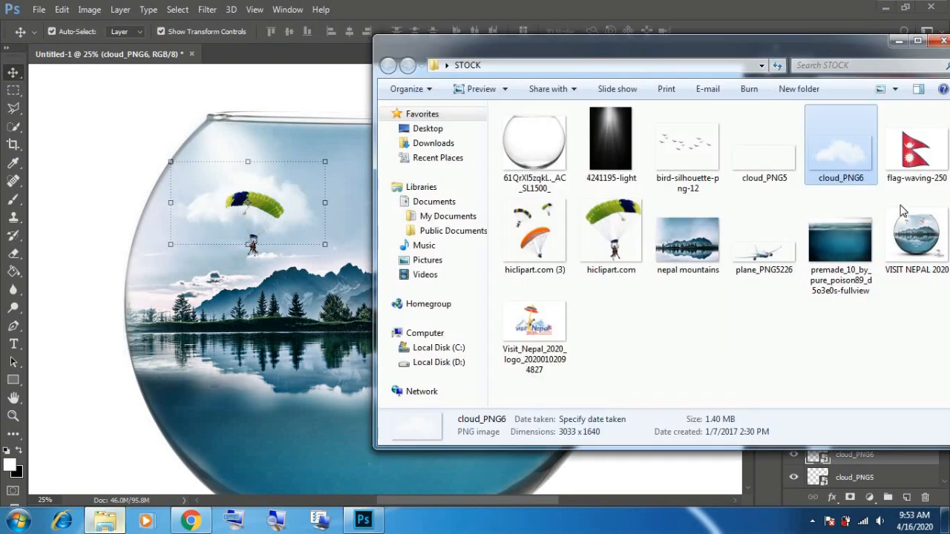
Step: Place bird-silhouette-png-12 from the STOCK folder, scale it below 48%, and position the flock beside the orange paraglider
left_click(105, 520)
left_click_drag(759, 46, 718, 44)
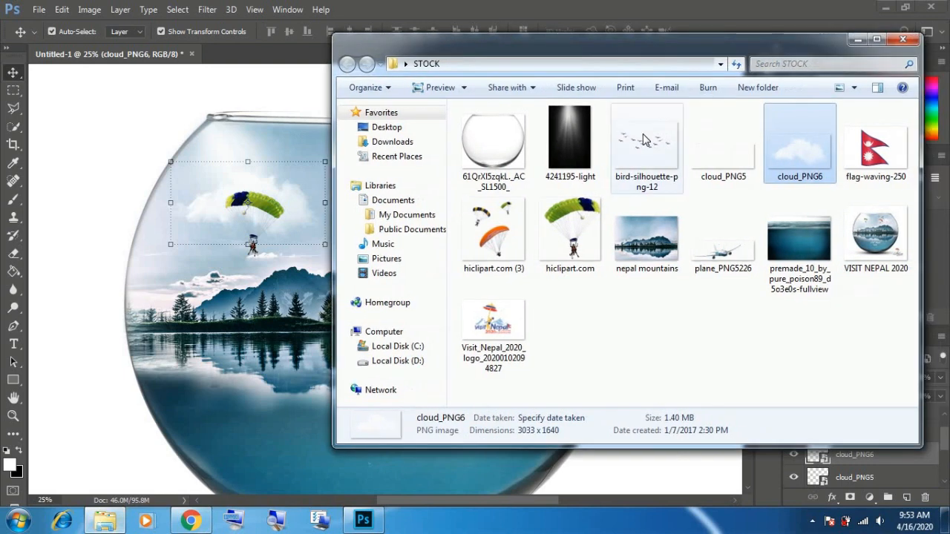
left_click_drag(642, 134, 434, 248)
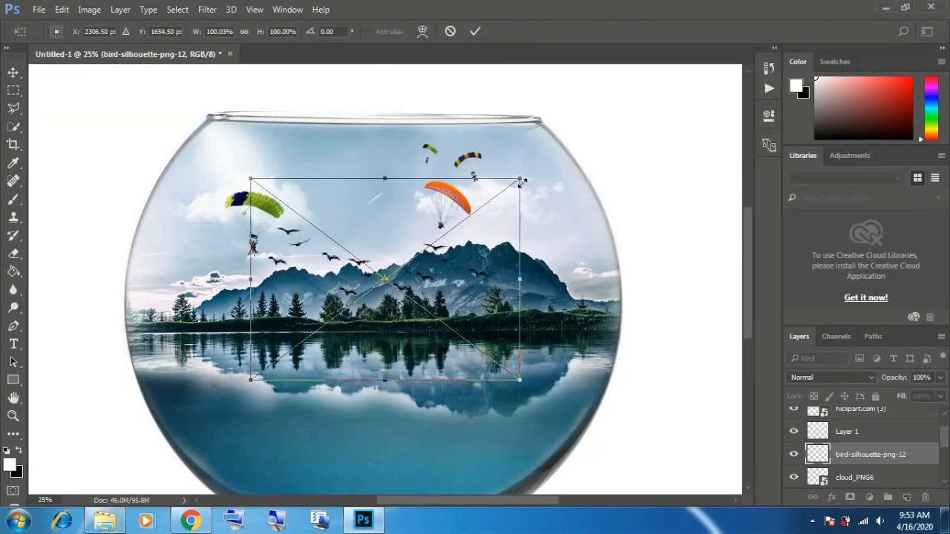
left_click_drag(502, 199, 652, 159)
left_click(406, 277)
left_click(406, 278)
left_click_drag(704, 296, 471, 321)
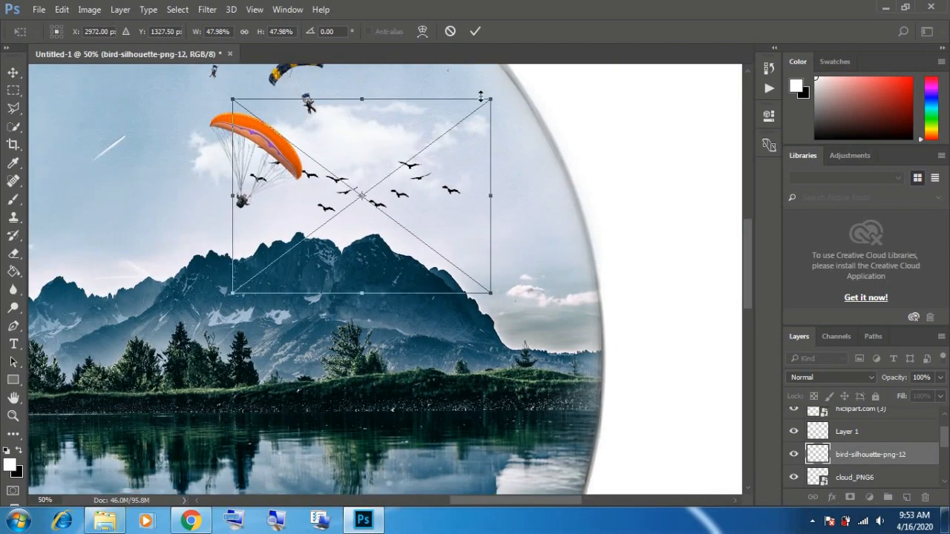
left_click_drag(479, 107, 448, 132)
key("Return")
left_click_drag(450, 212, 394, 177)
Step: Select the bird-silhouette-png-12 layer and shift the flock slightly right, clear of the orange paraglider's lines
right_click(421, 188)
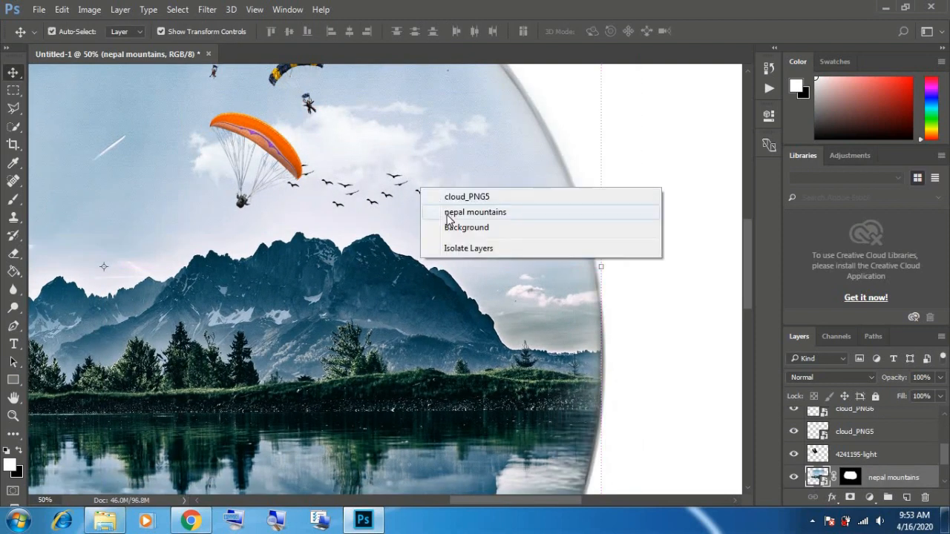
right_click(368, 202)
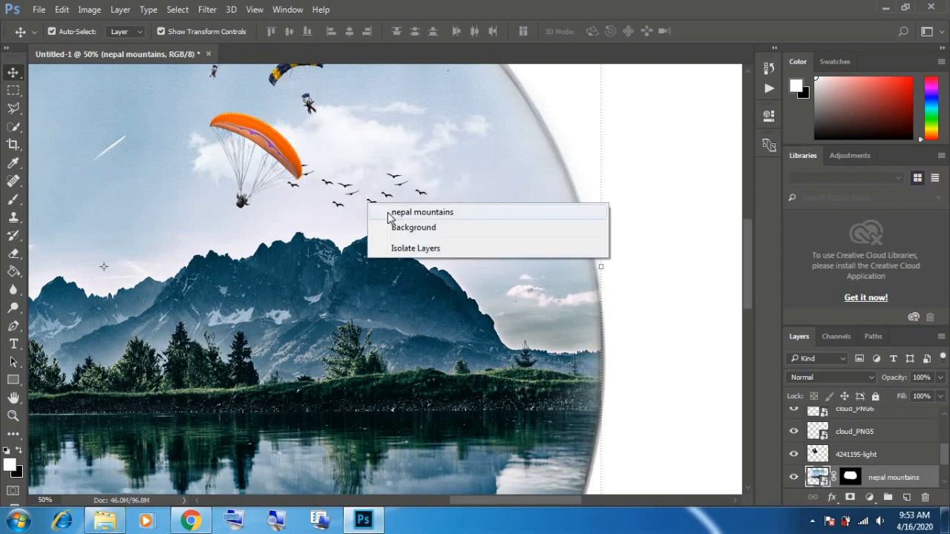
left_click(407, 216)
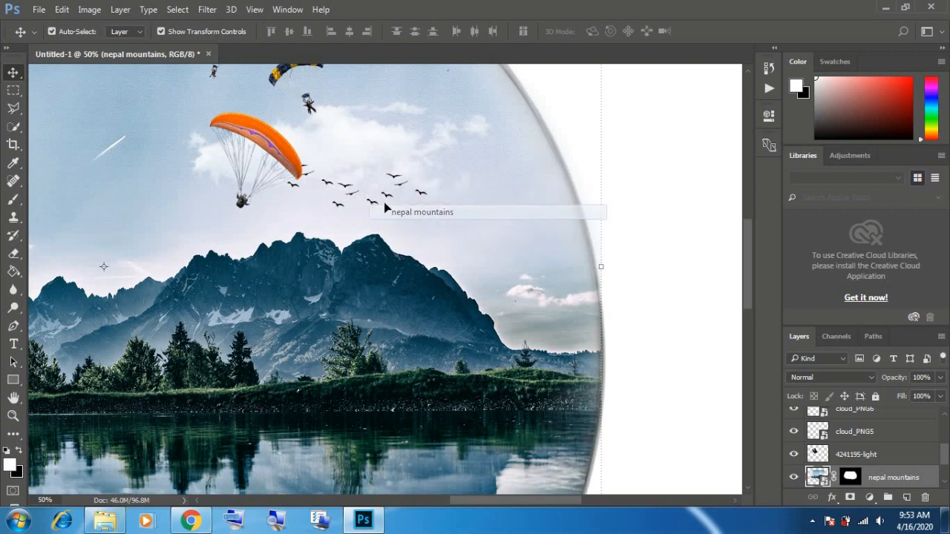
left_click(356, 253, "alt")
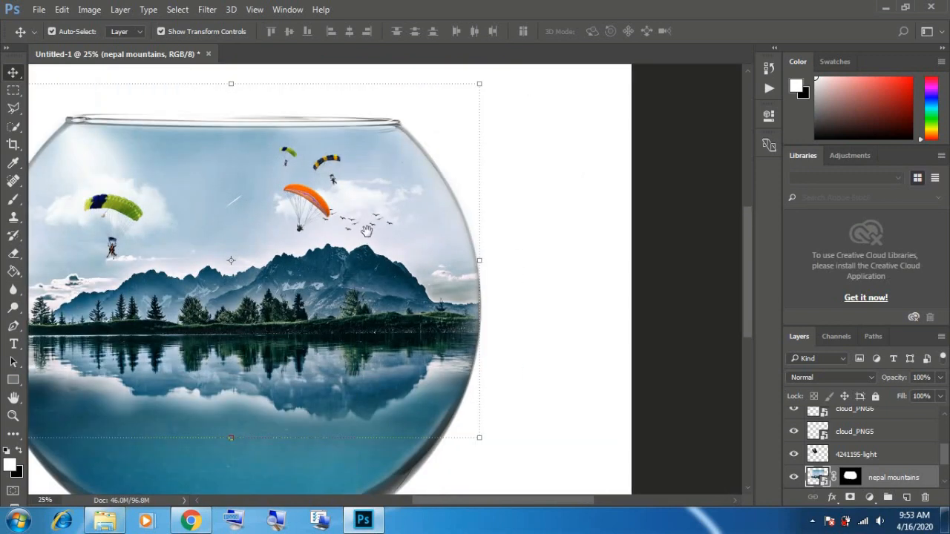
scroll(894, 456, "up", 1)
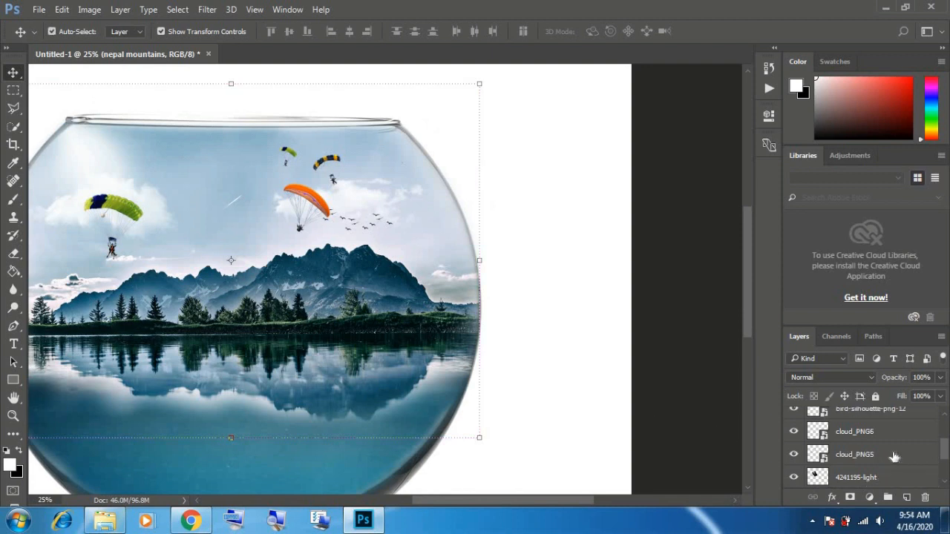
scroll(894, 456, "up", 1)
left_click(872, 432)
left_click_drag(392, 210, 222, 253)
left_click(475, 31)
key("ctrl+z")
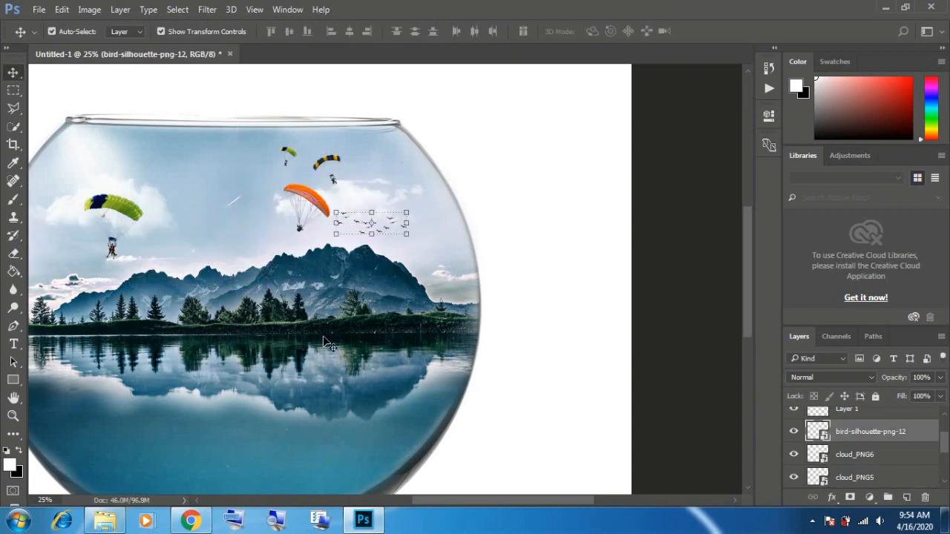
Step: Place a second bird-silhouette-png-12 from the STOCK folder, scaled to about 23%, below and left of the green paraglider
left_click(117, 519)
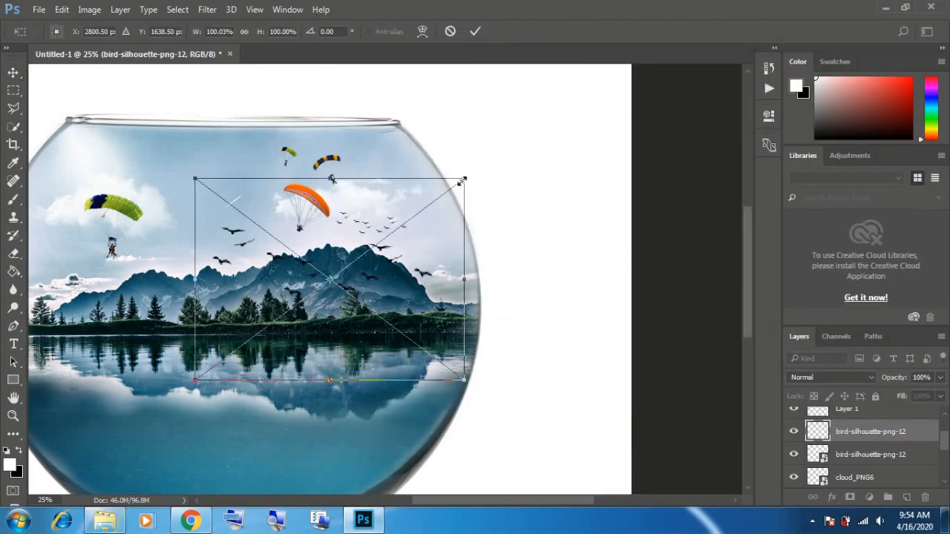
left_click_drag(463, 180, 370, 247)
left_click_drag(440, 326, 559, 297)
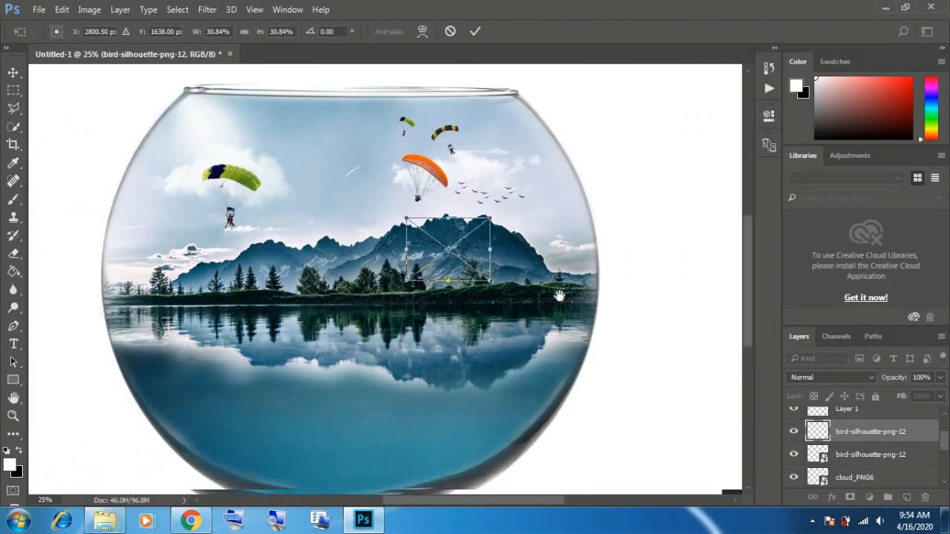
left_click_drag(519, 246, 272, 216)
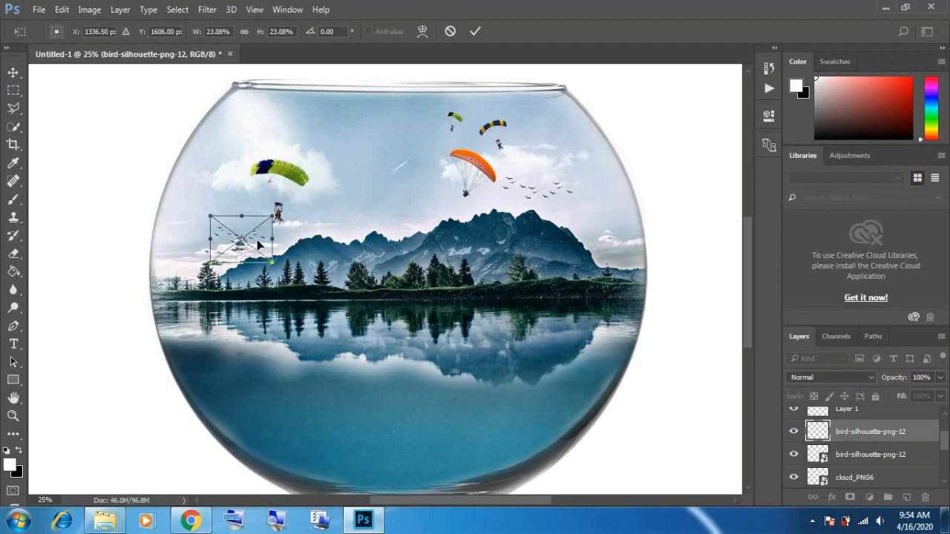
left_click(260, 240)
left_click(259, 240)
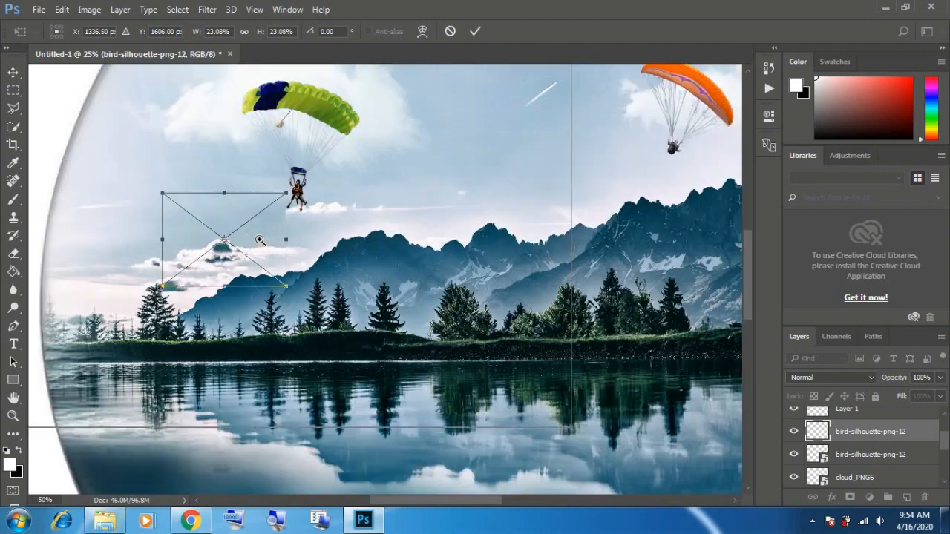
left_click(260, 240)
left_click(475, 32)
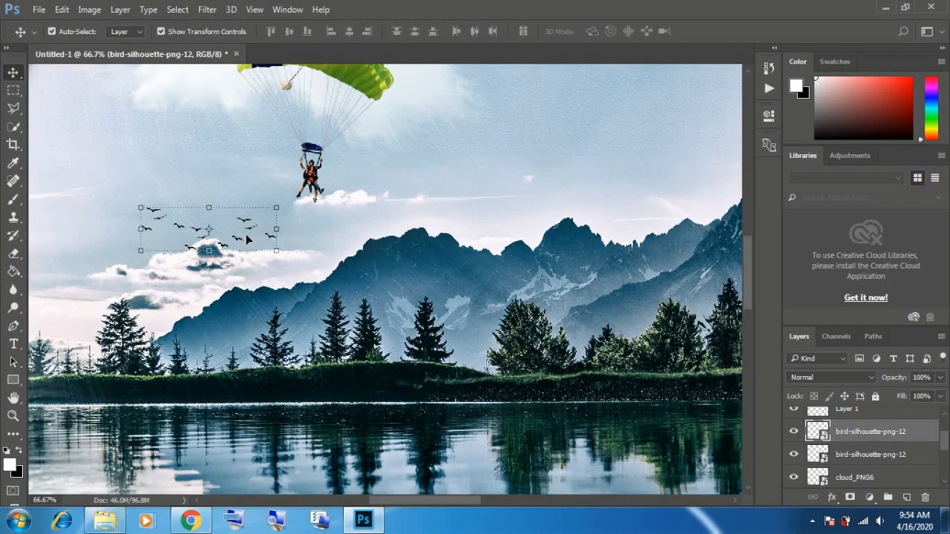
Step: Shrink the second bird flock further, move it right towards the mountain slope, and set its opacity to 83%
left_click_drag(282, 203, 334, 207)
left_click(475, 35)
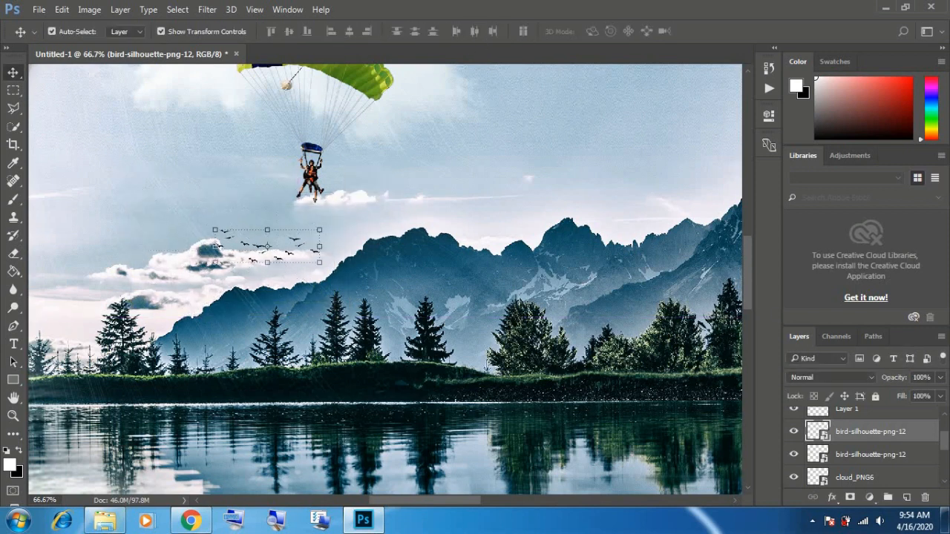
left_click_drag(896, 378, 888, 380)
scroll(540, 247, "down", 2)
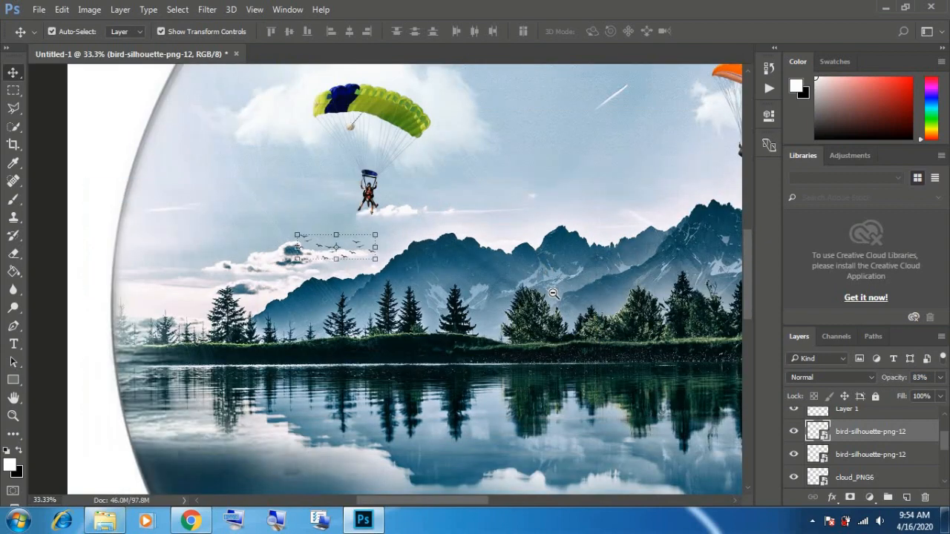
scroll(564, 304, "down", 1)
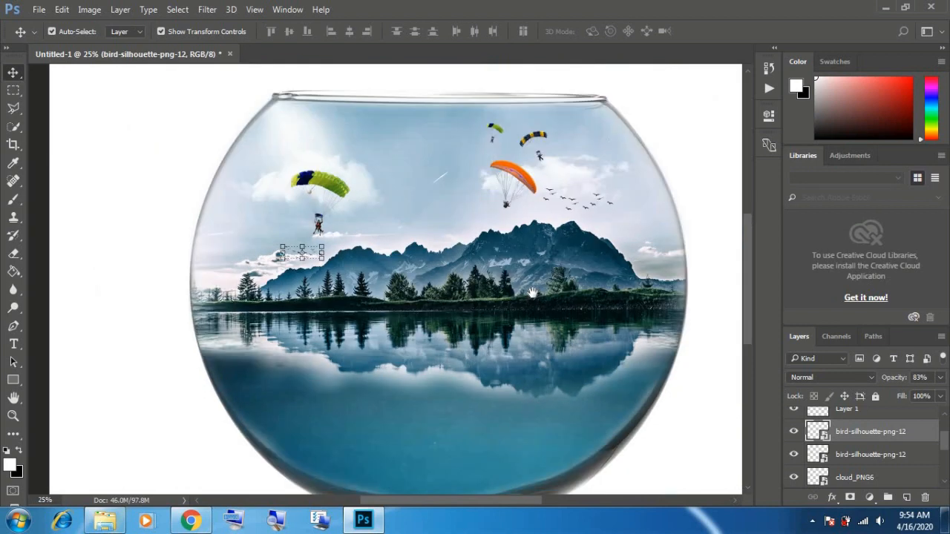
left_click_drag(493, 278, 488, 275)
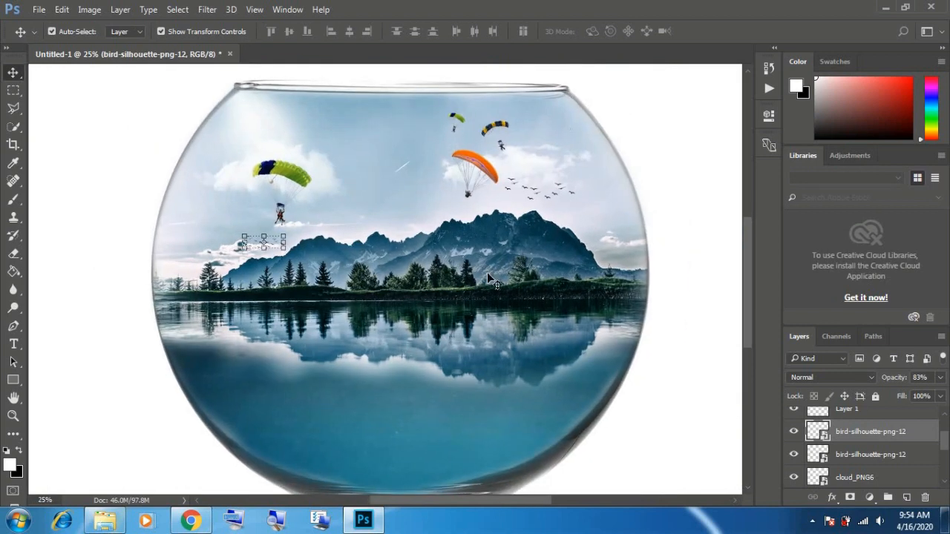
left_click(111, 521)
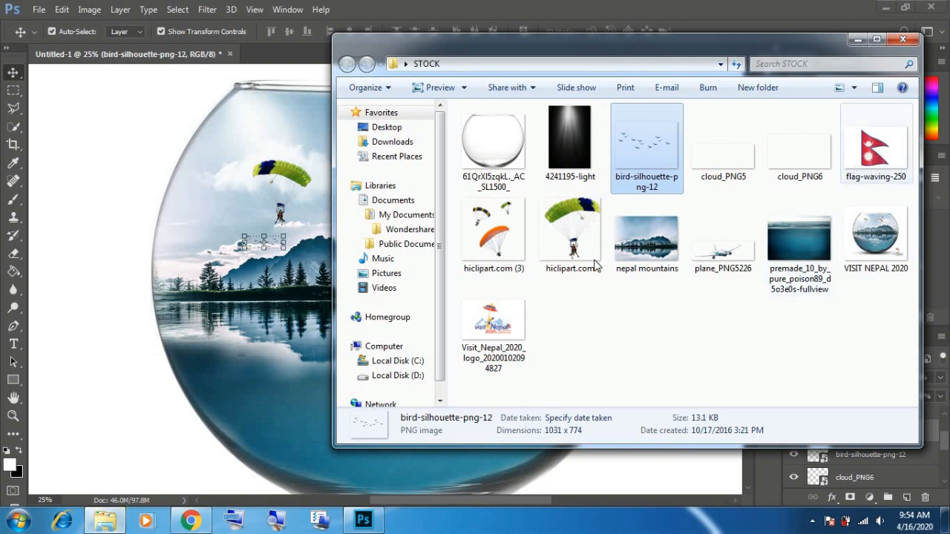
left_click_drag(722, 47, 754, 78)
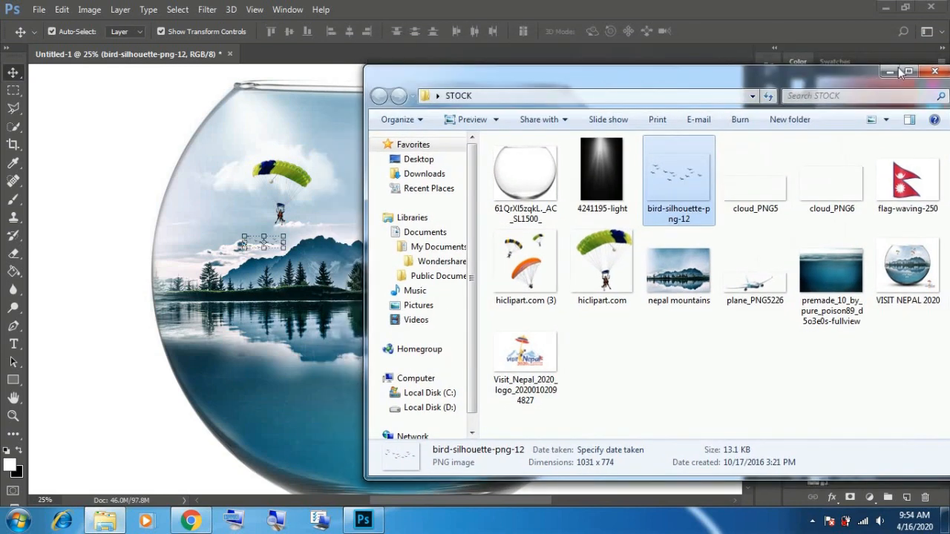
left_click(891, 71)
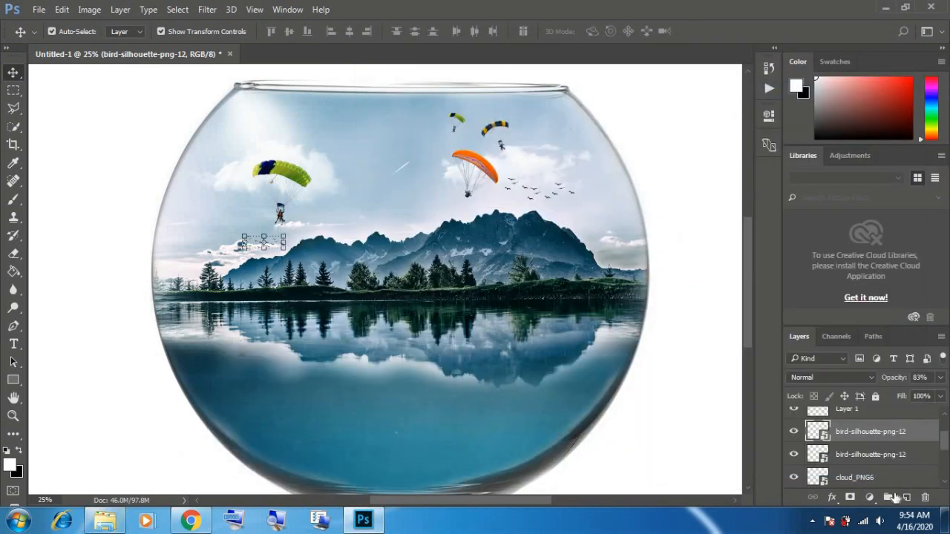
Step: Add a new layer, draw a text box across the water below the cloud reflections, and enter "Visit Nepal" in it
left_click(906, 498)
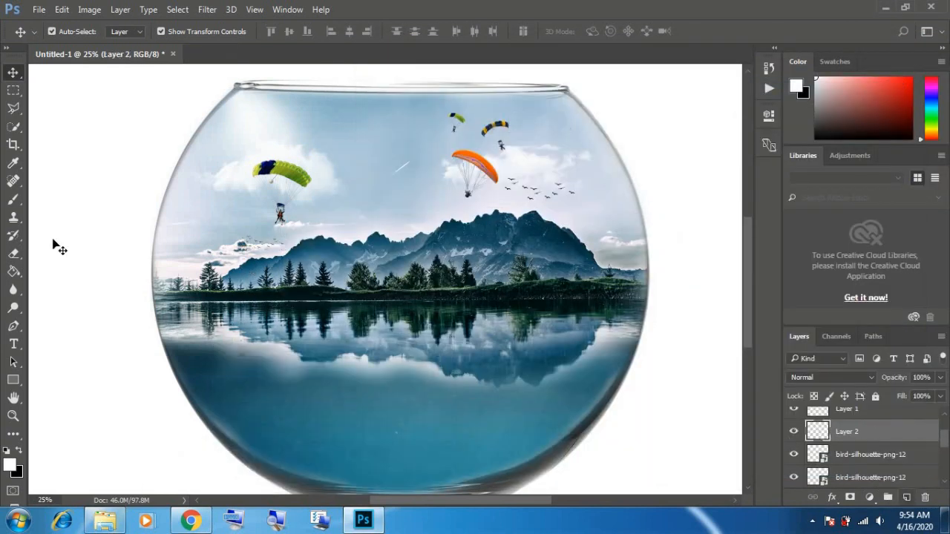
left_click(14, 344)
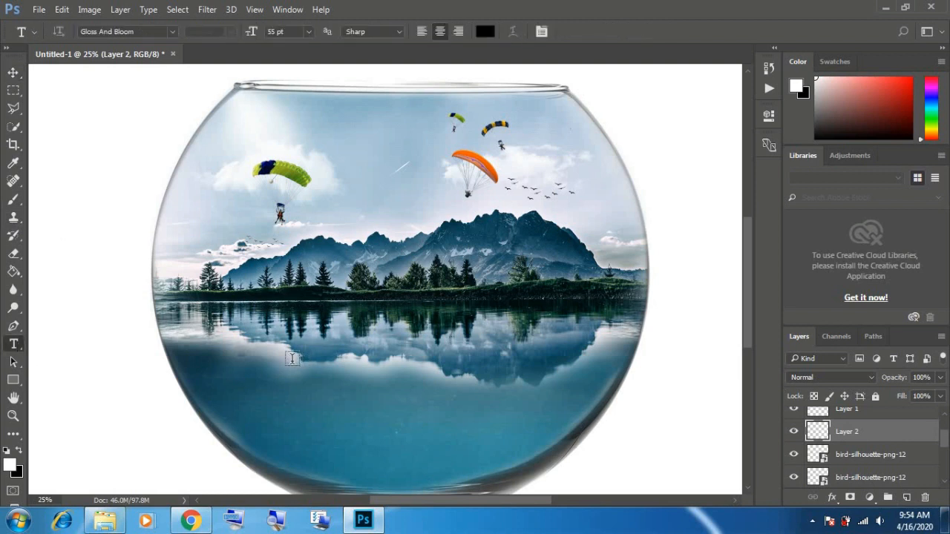
left_click_drag(294, 363, 502, 416)
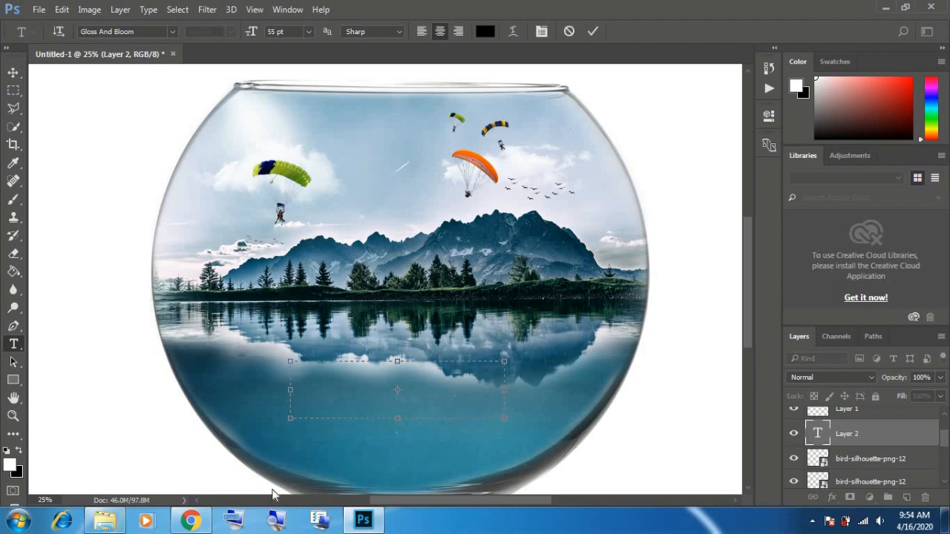
left_click(106, 522)
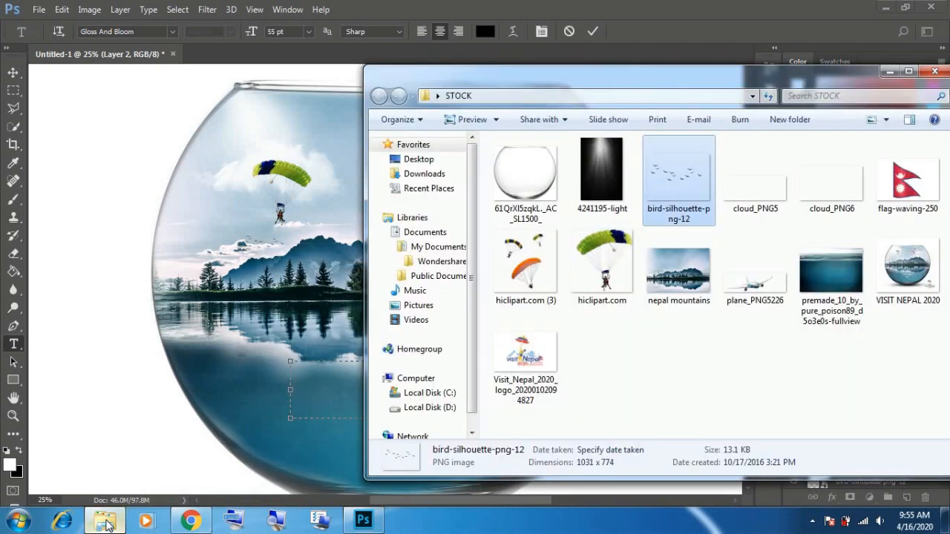
left_click(123, 521)
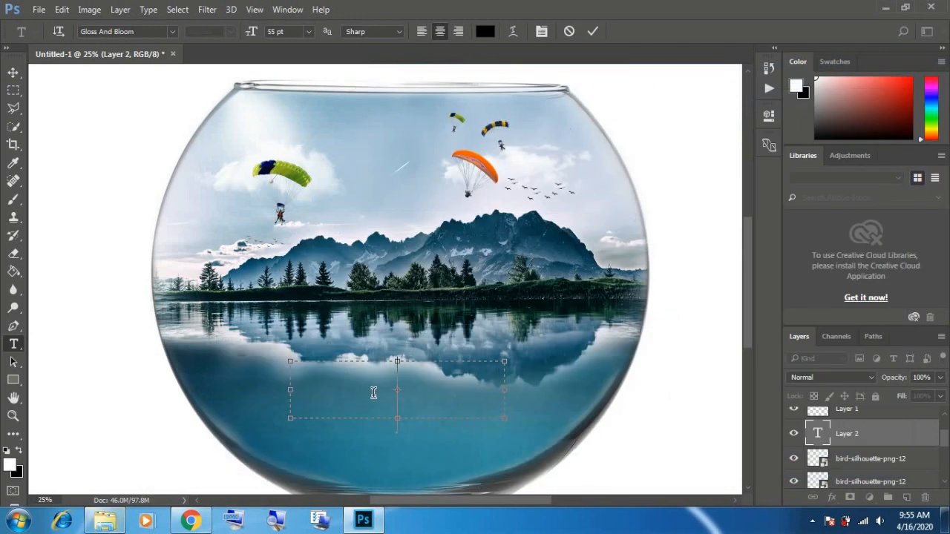
type("Vi")
key("BackSpace")
key("BackSpace")
type("Visit Nepal")
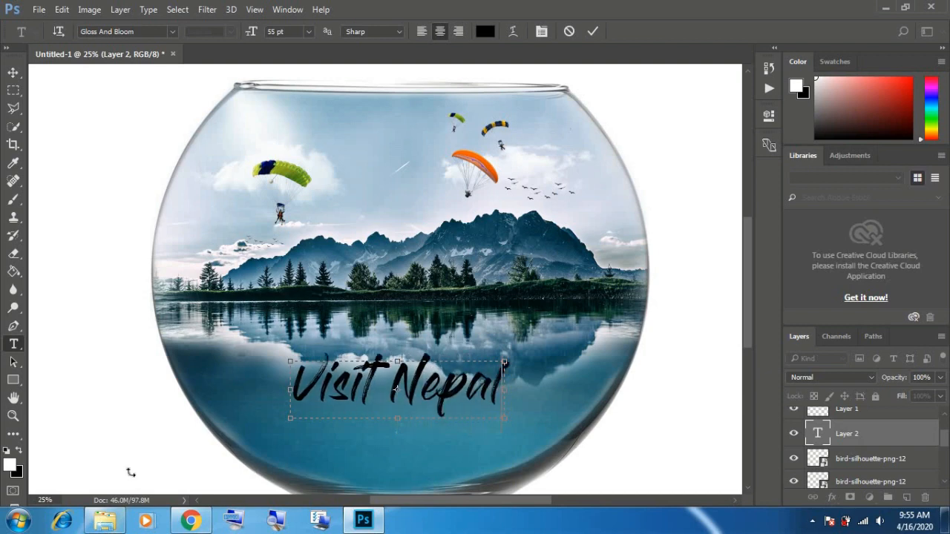
Step: Recolour the whole "Visit Nepal" text white (ffffff) and commit the text
key("ctrl+a")
left_click(11, 464)
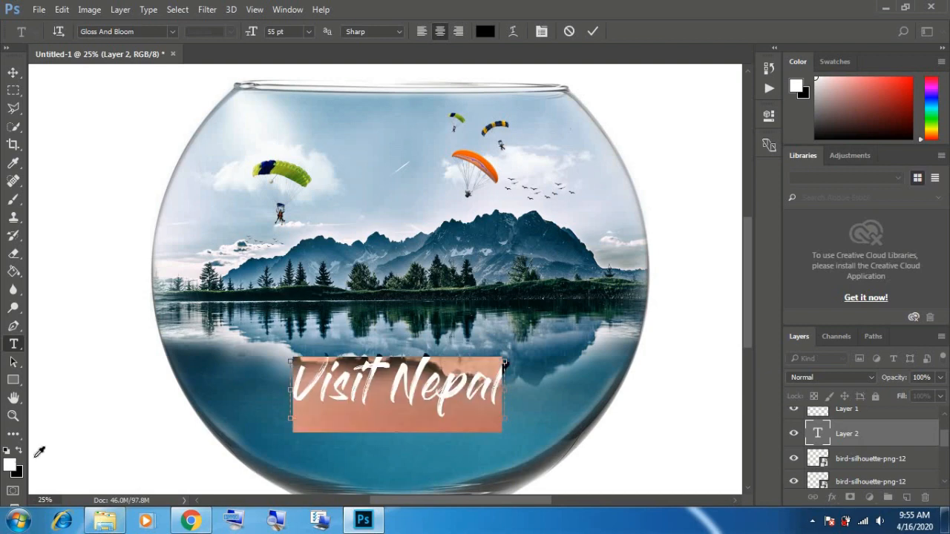
left_click(299, 119)
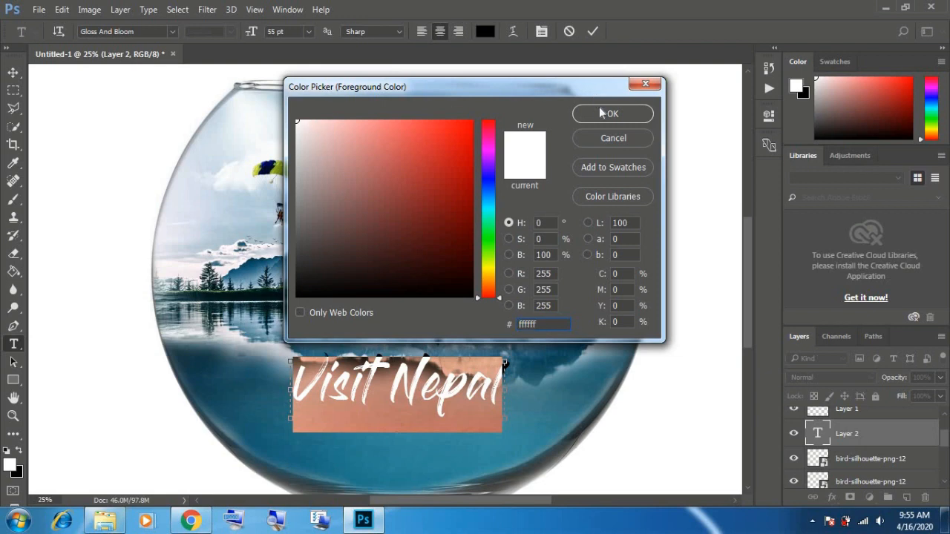
left_click(605, 114)
key("ctrl+Return")
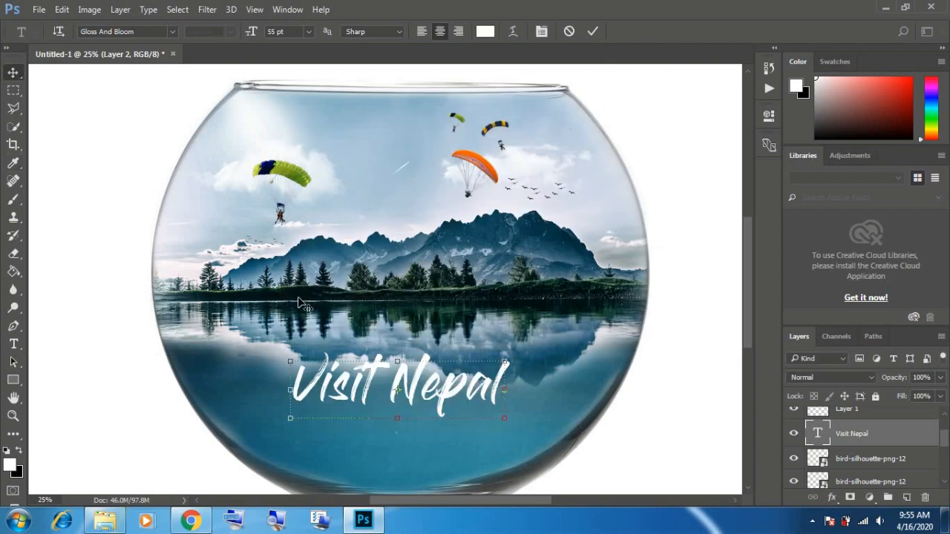
Step: Scale the "Visit Nepal" text proportionally to 63% in width and height
key("v")
left_click(501, 423)
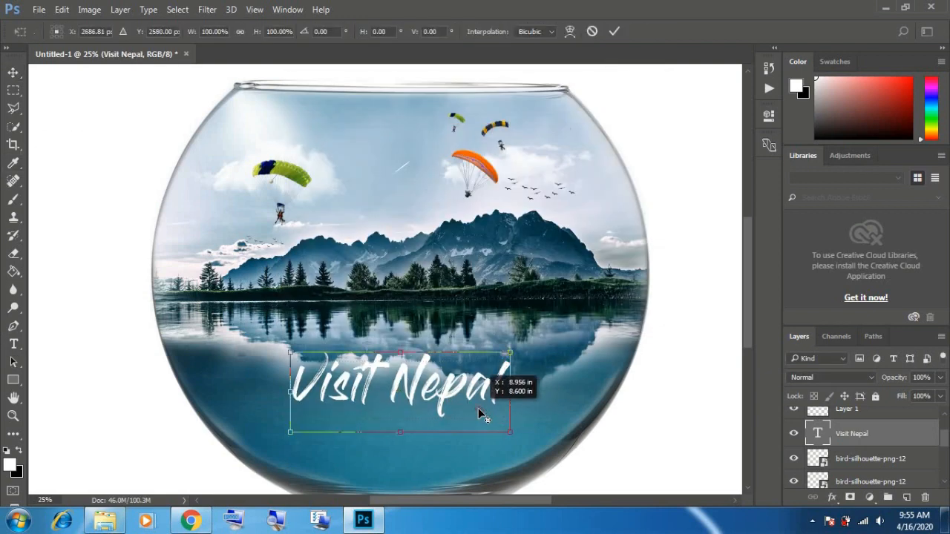
left_click(240, 32)
type("78")
key("Tab")
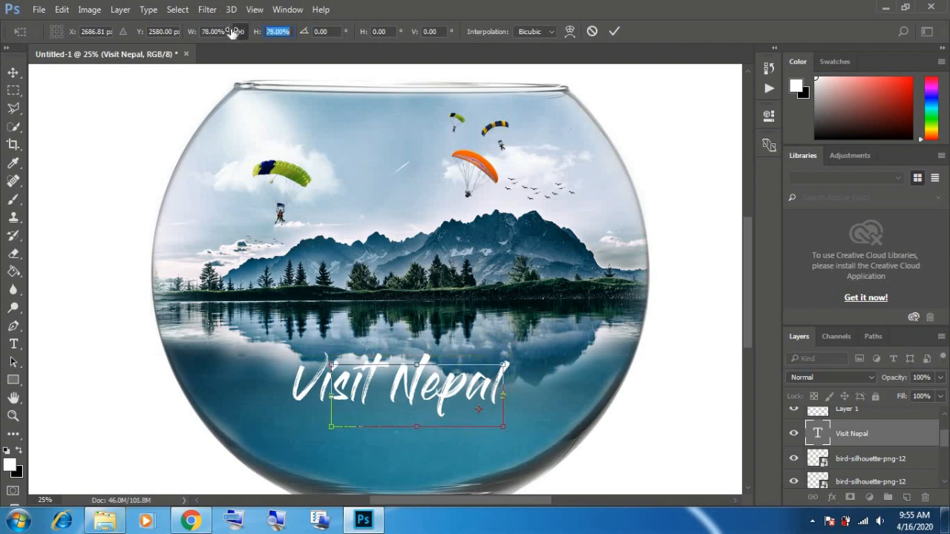
left_click_drag(232, 32, 233, 35)
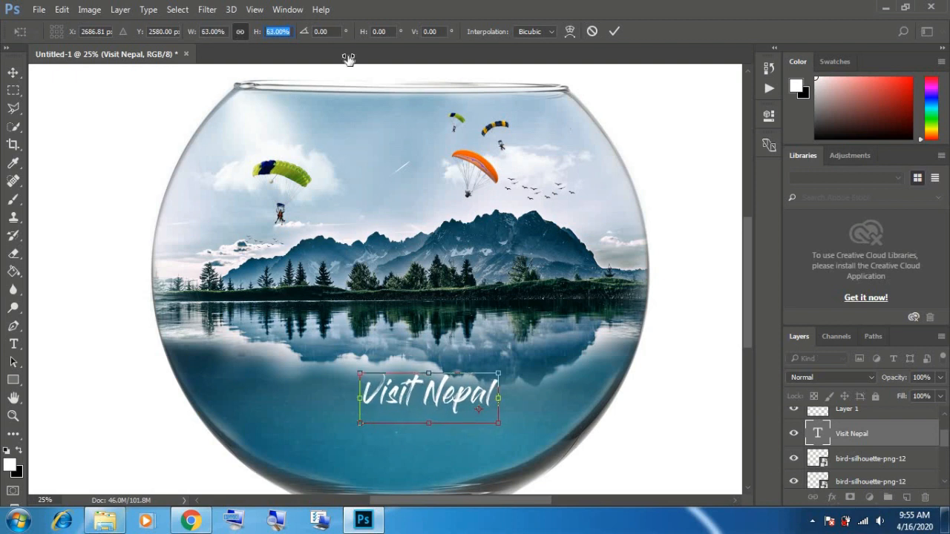
left_click(615, 31)
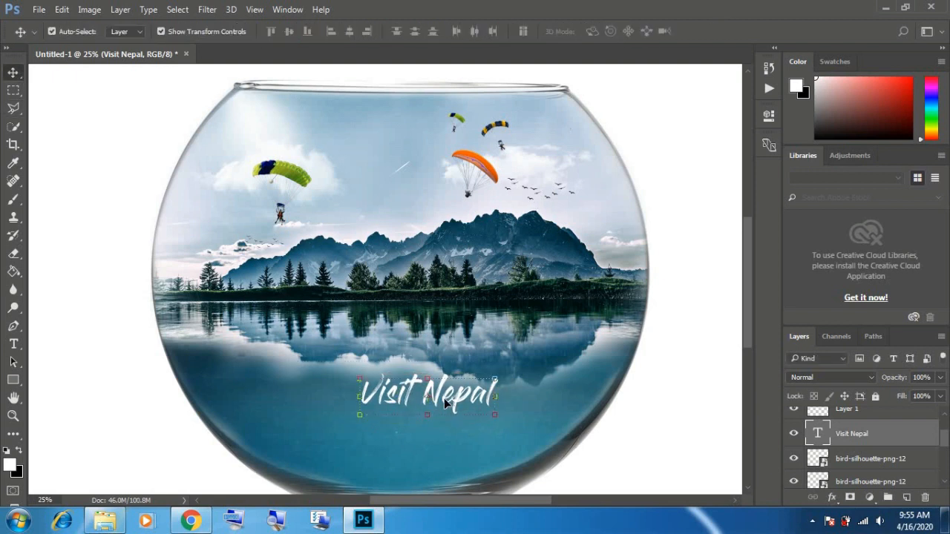
Step: Shift "Visit Nepal" slightly left, duplicate it directly below, and replace the copy's text with "2020"
left_click_drag(444, 398, 421, 436)
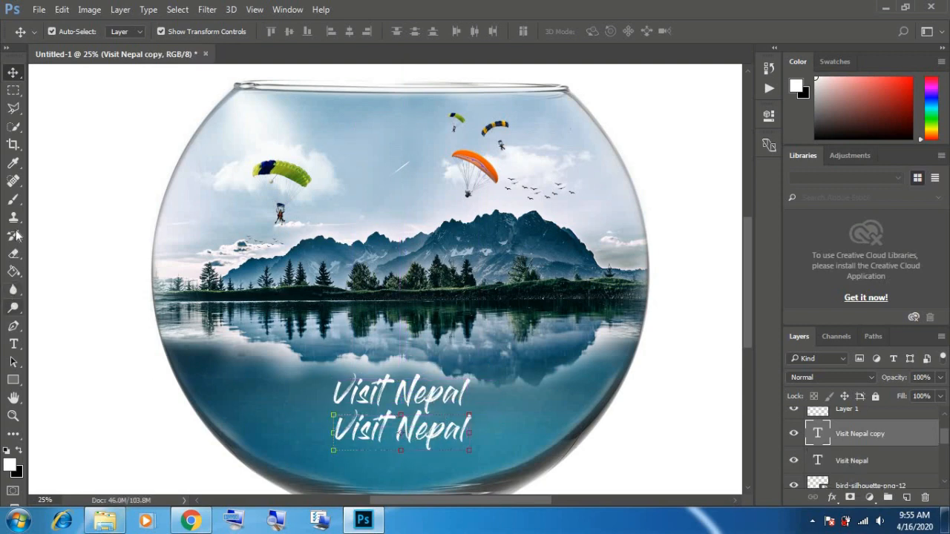
left_click(15, 344)
left_click(435, 444)
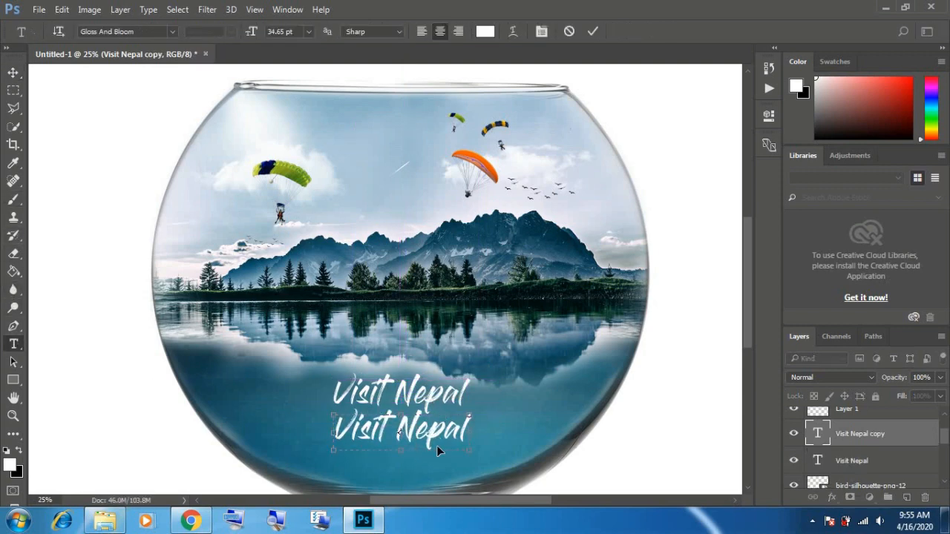
key("ctrl+a")
type("2020")
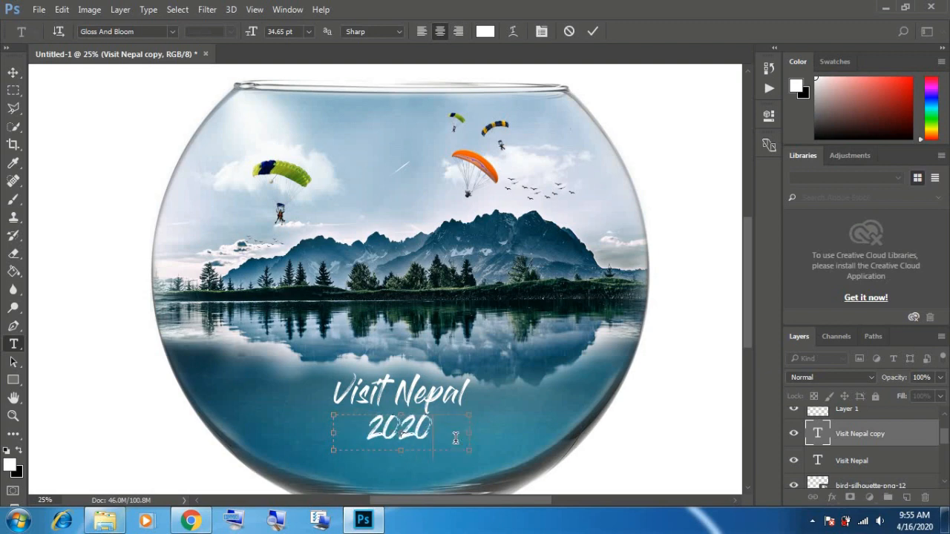
left_click(591, 32)
Step: Scale the "2020" text to about 64% and move it up and slightly left, close beneath "Visit Nepal"
scroll(421, 440, "up", 3)
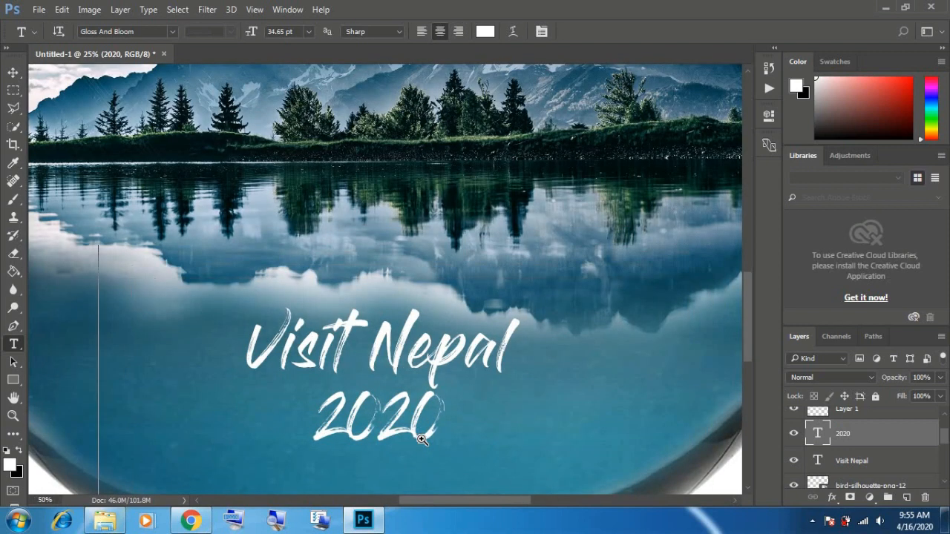
key("v")
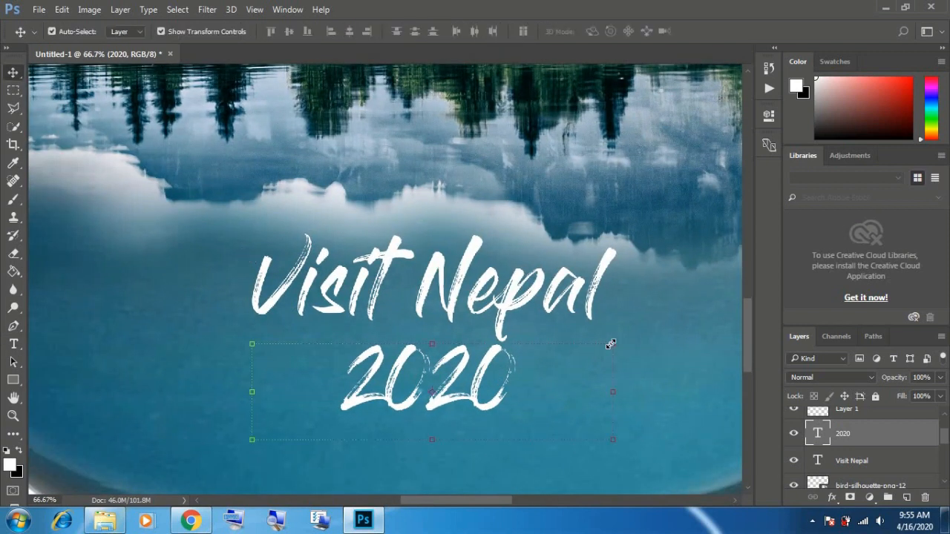
left_click_drag(613, 340, 547, 362)
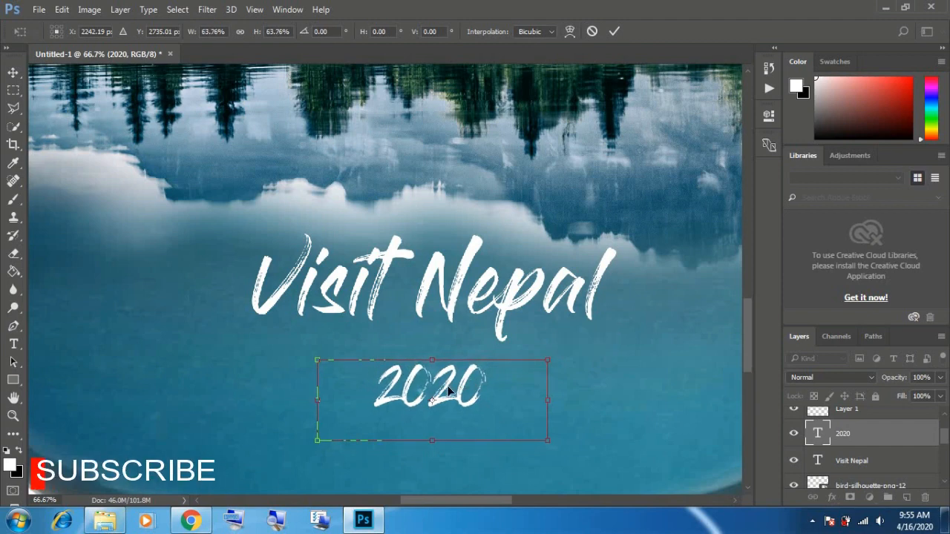
key("Return")
left_click_drag(449, 394, 412, 371)
Step: Place the flag-waving-250 image from the STOCK folder into the composite at its default size
left_click(105, 520)
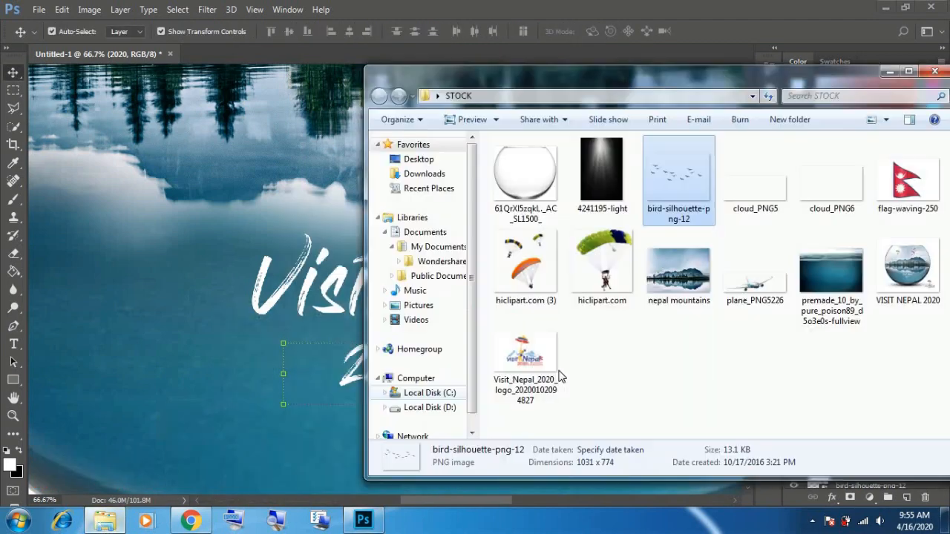
left_click_drag(905, 184, 194, 313)
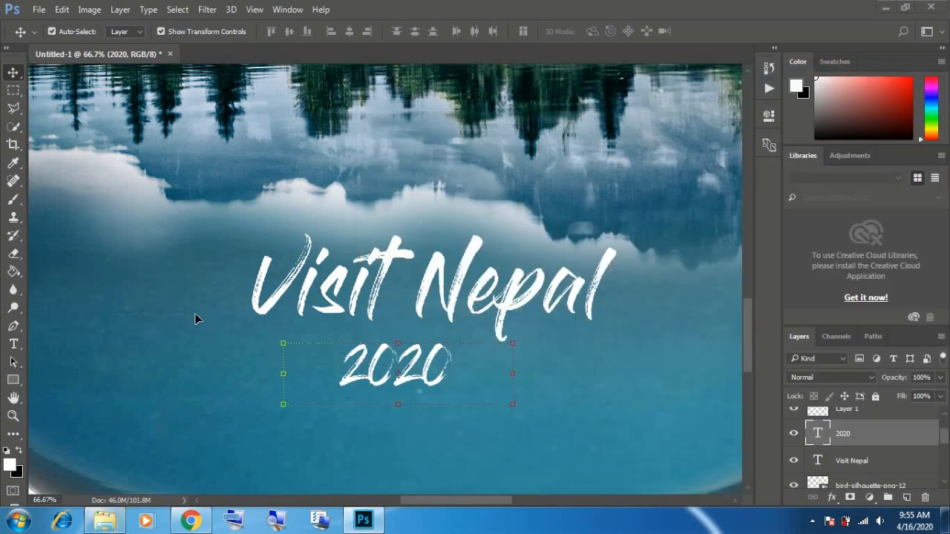
key("Return")
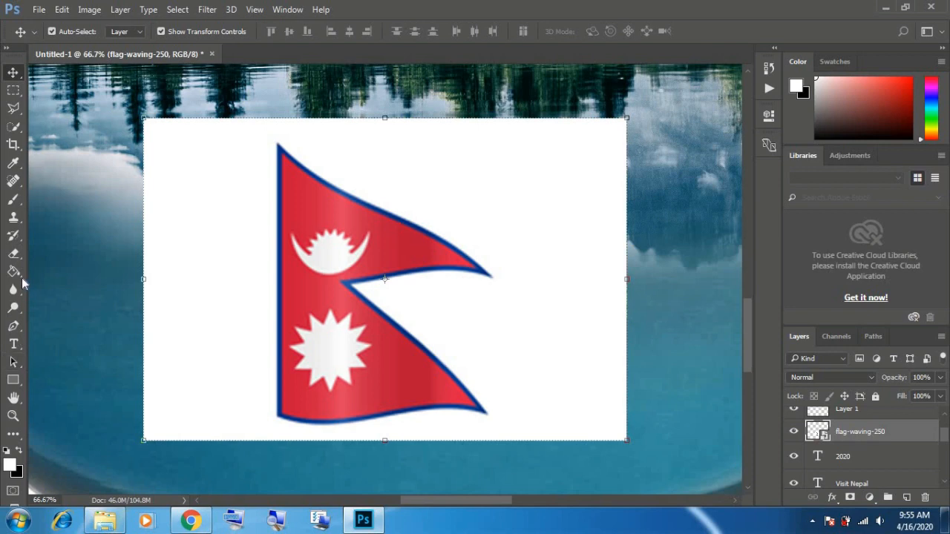
Step: Rasterize the placed Nepal flag image and remove its white background with the Magic Eraser
right_click(13, 253)
left_click(44, 280)
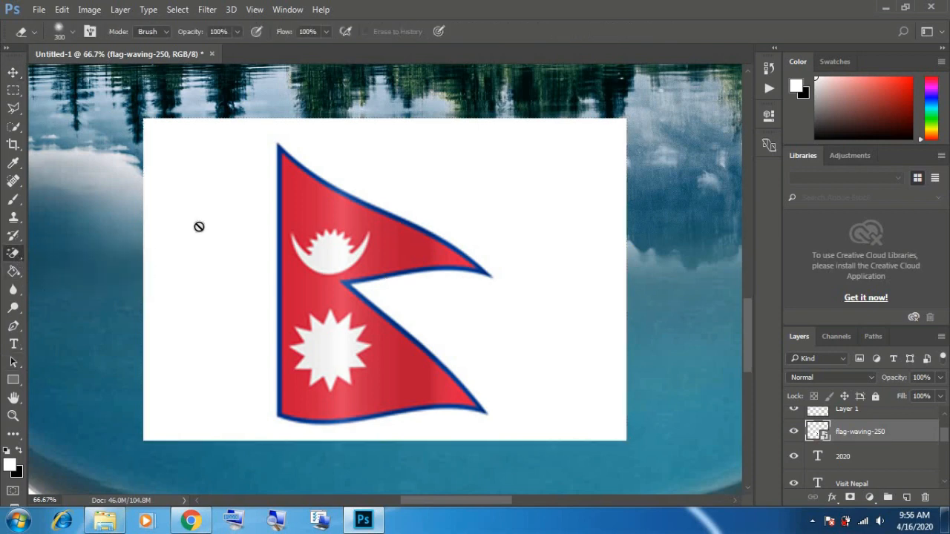
left_click(199, 225)
left_click(463, 214)
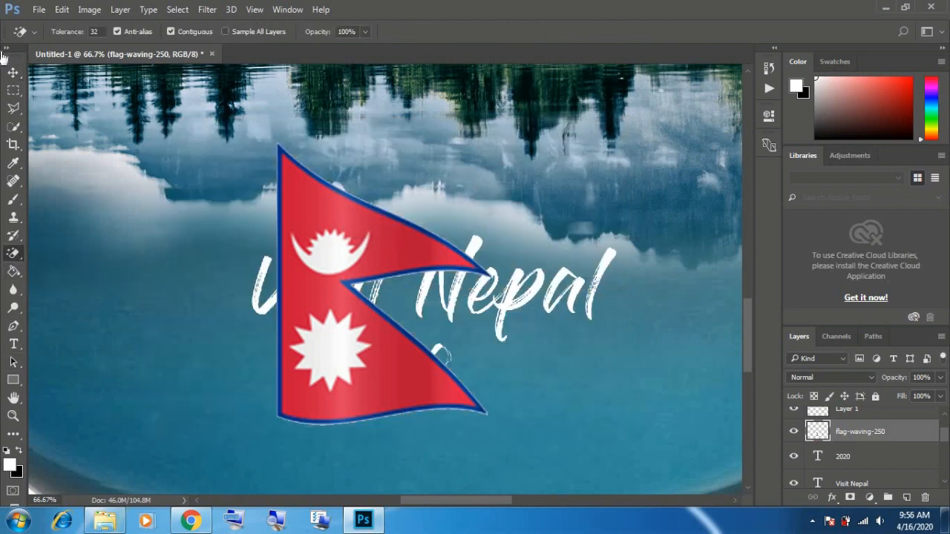
Step: Shrink the Nepal flag to below 28% and position it immediately to the right of the "2020" text
left_click(11, 73)
left_click_drag(494, 143, 412, 249)
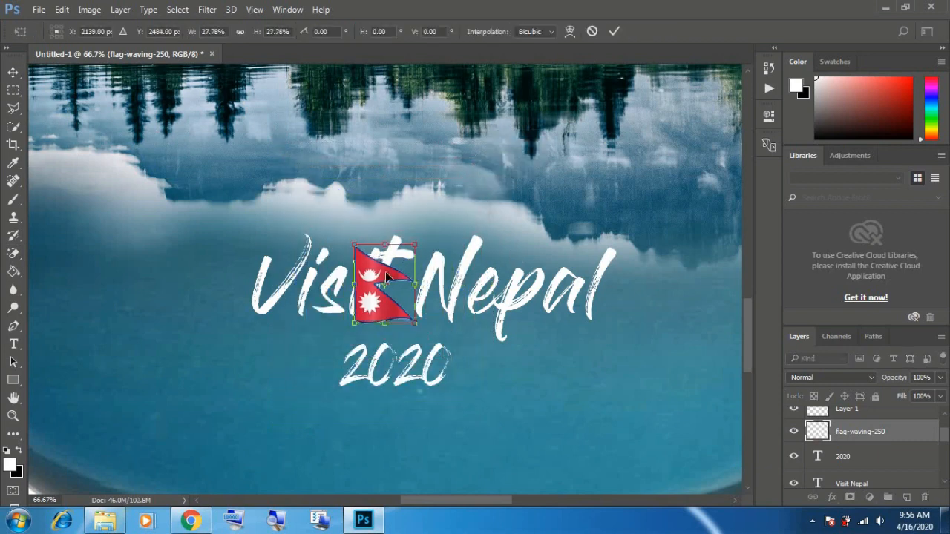
left_click_drag(389, 280, 519, 357)
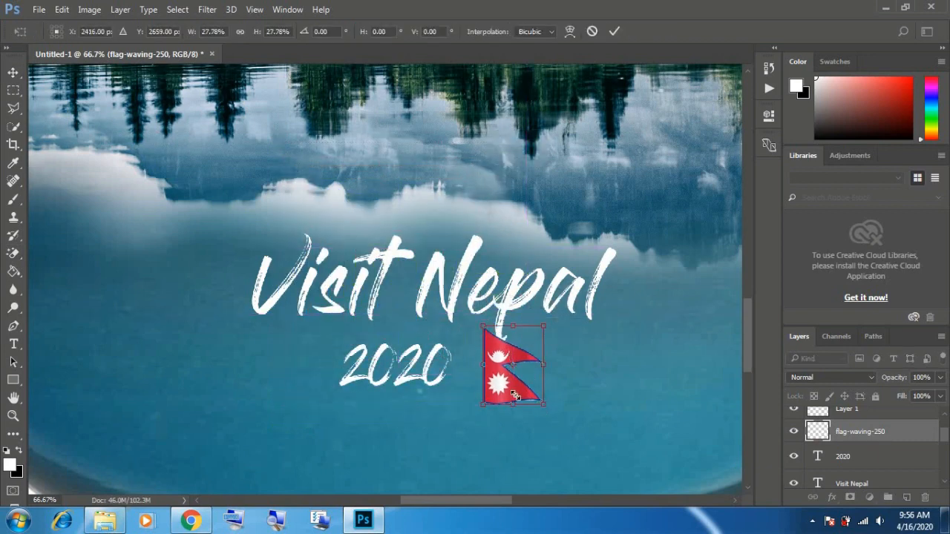
mouse_move(515, 395)
left_mouse_down()
mouse_move(520, 378)
mouse_move(532, 401)
left_mouse_up()
key("Return")
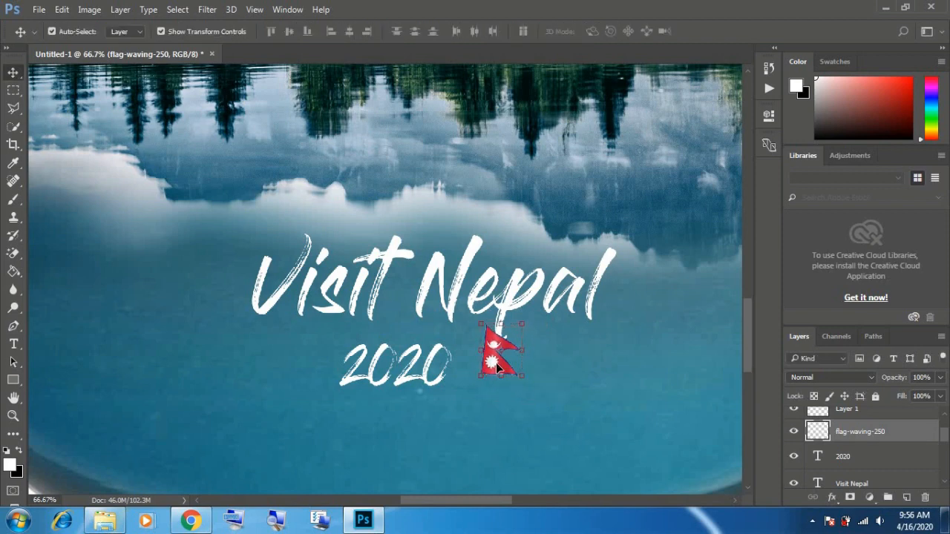
left_click_drag(495, 364, 477, 385)
Step: Rotate the small Nepal flag beside "2020" clockwise by about 11 degrees
left_click(568, 371, "ctrl+alt")
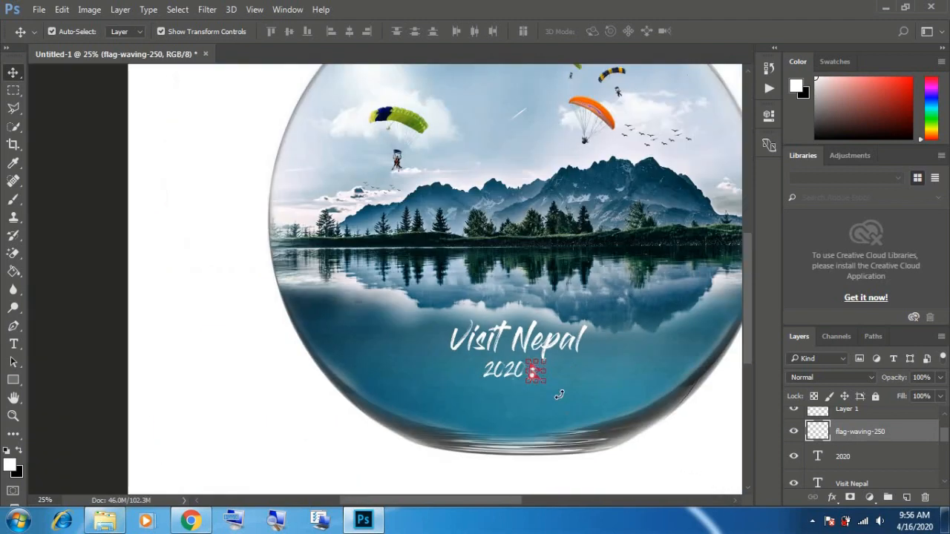
key("ctrl+t")
left_click_drag(557, 387, 549, 397)
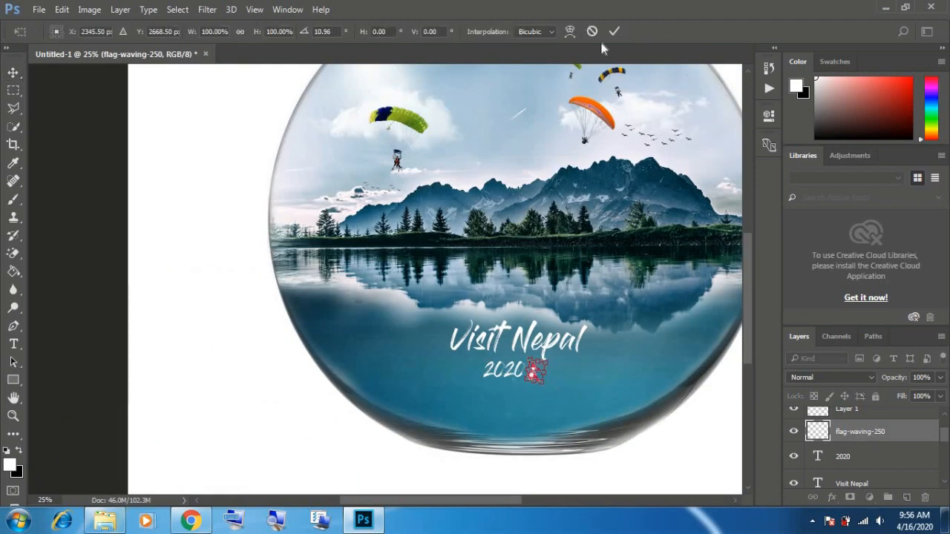
left_click(613, 32)
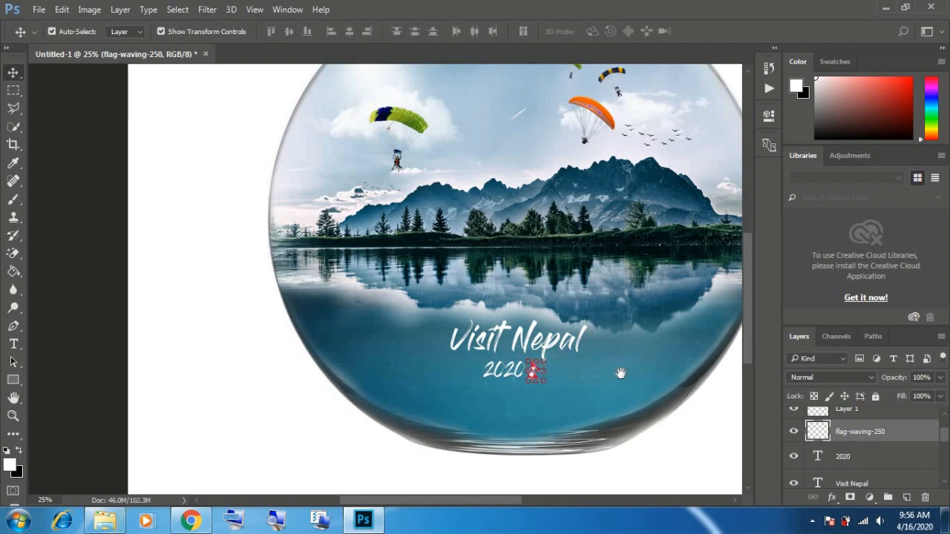
Step: Select the Background layer and place the Visit_Nepal_2020_logo image from the stock folder directly above it
left_click_drag(620, 373, 551, 390)
left_click(552, 390, "alt")
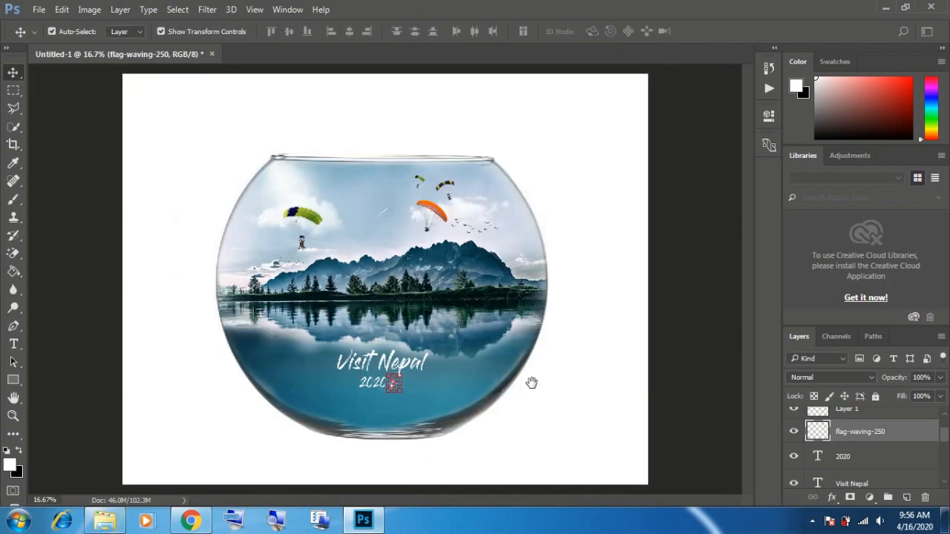
right_click(475, 389)
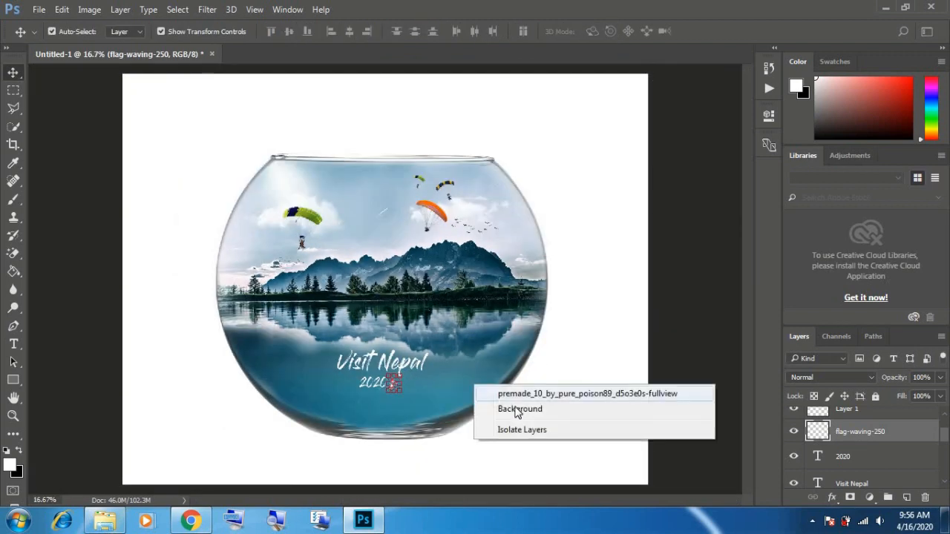
left_click(518, 409)
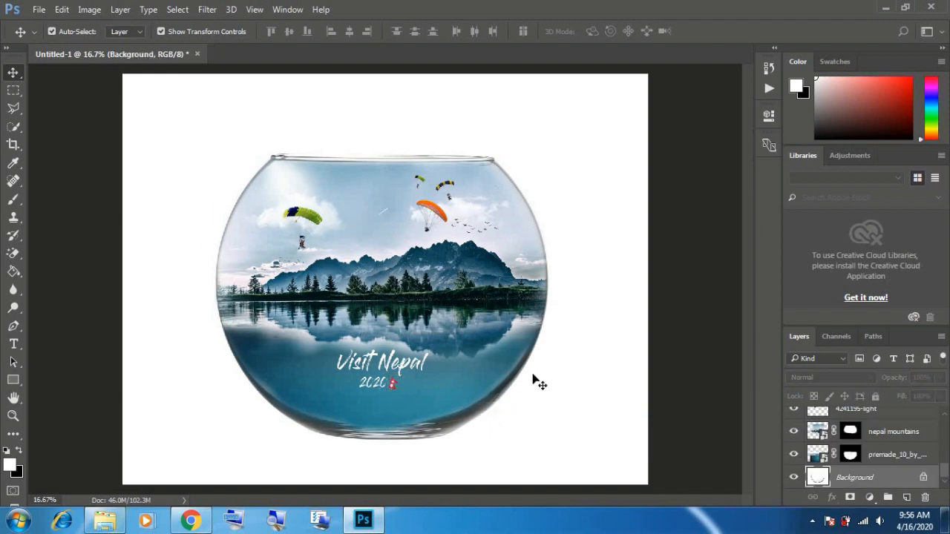
left_click(112, 521)
left_click_drag(536, 372, 228, 432)
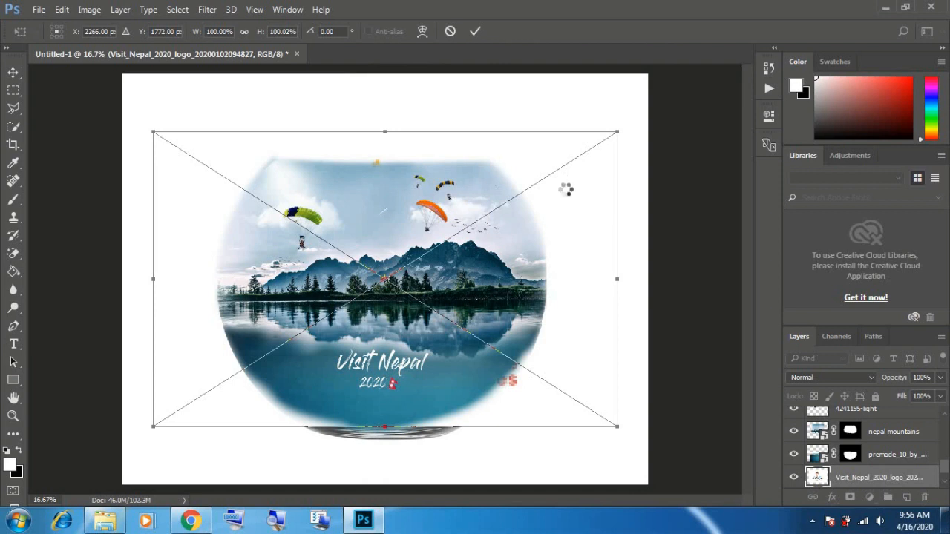
Step: Scale the placed Visit Nepal 2020 logo to about 22% and position it in the white area at the canvas's lower-right corner
left_click_drag(588, 152, 445, 199)
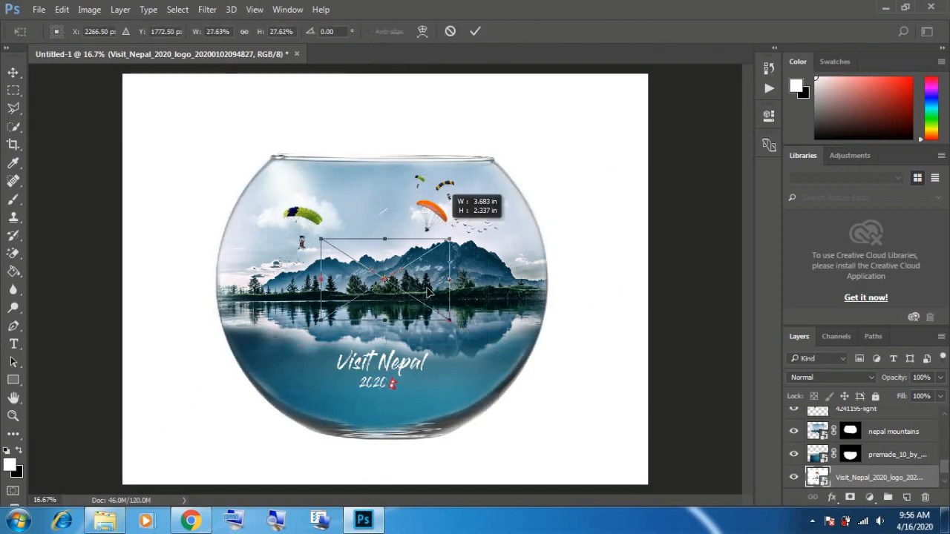
left_click_drag(426, 295, 607, 440)
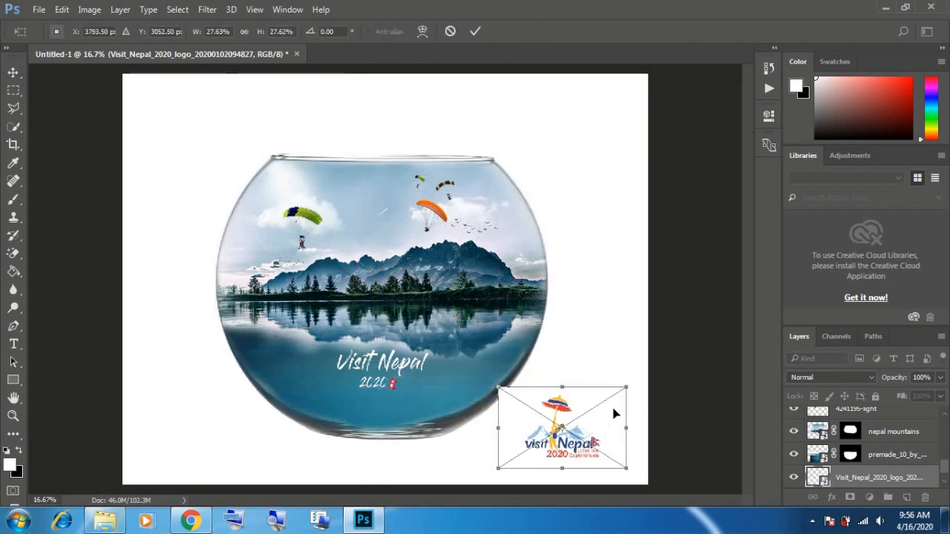
key("Return")
left_click_drag(625, 388, 613, 401)
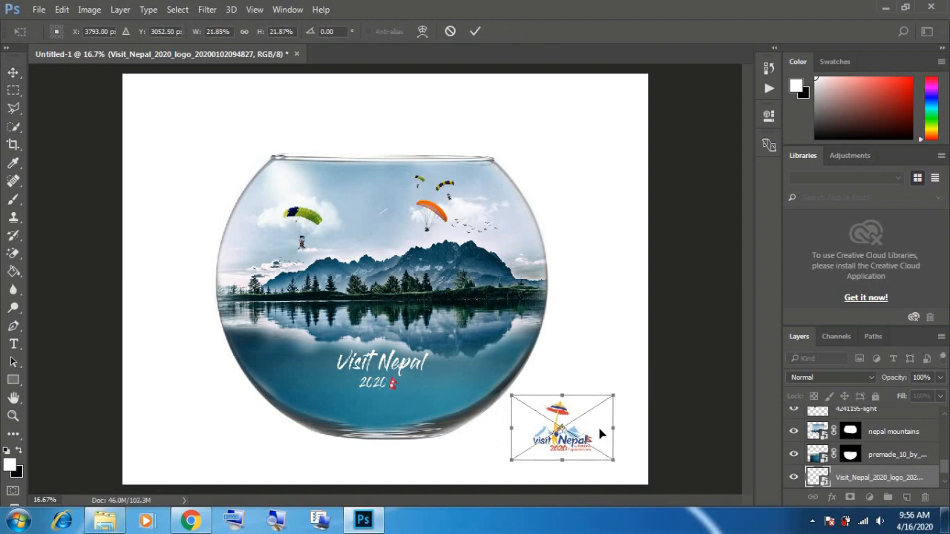
key("Return")
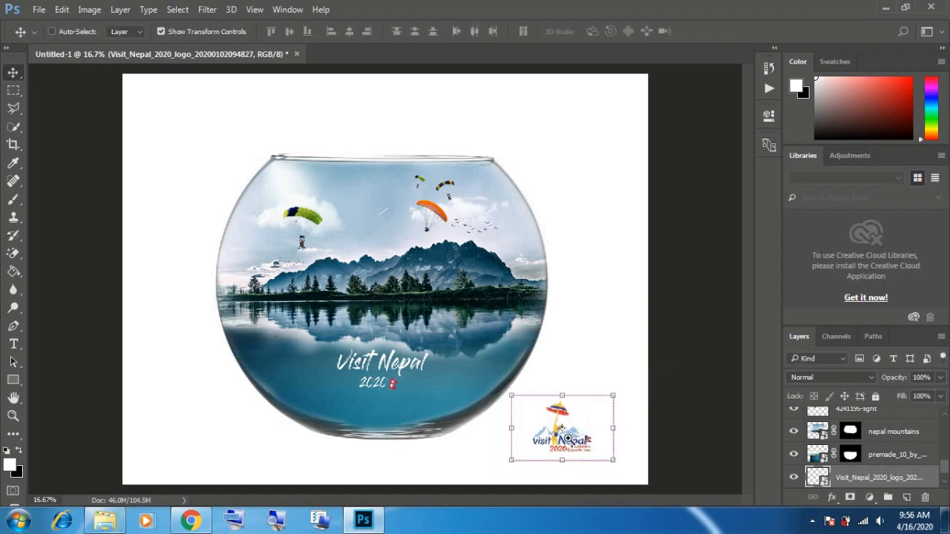
Step: Rasterize the Visit Nepal 2020 logo and remove its white background with the Magic Eraser
scroll(567, 437, "up", 1)
left_click(14, 254)
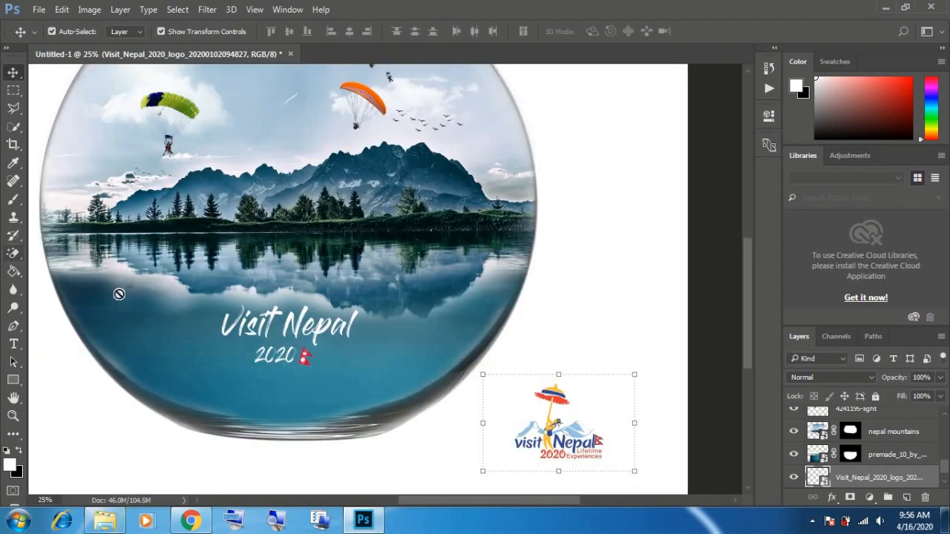
left_click(515, 404)
left_click(458, 218)
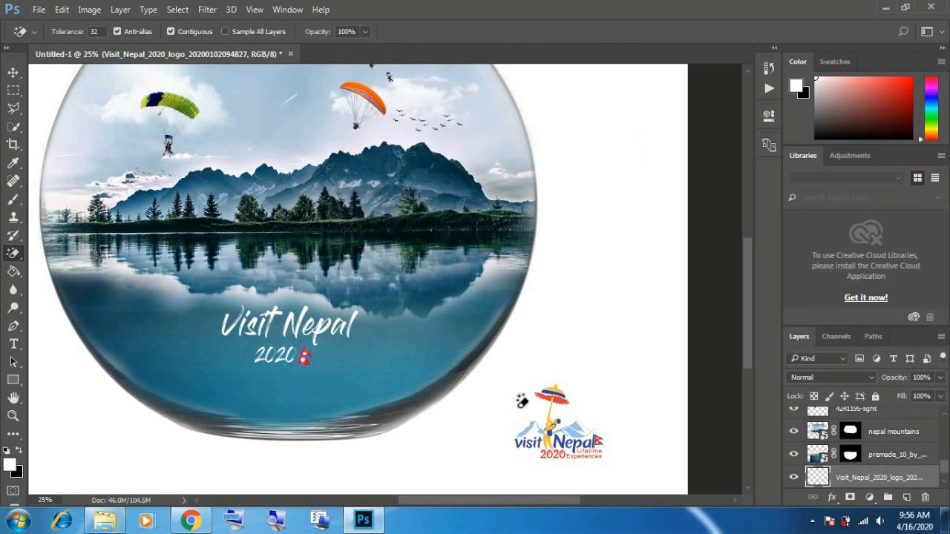
left_click(13, 73)
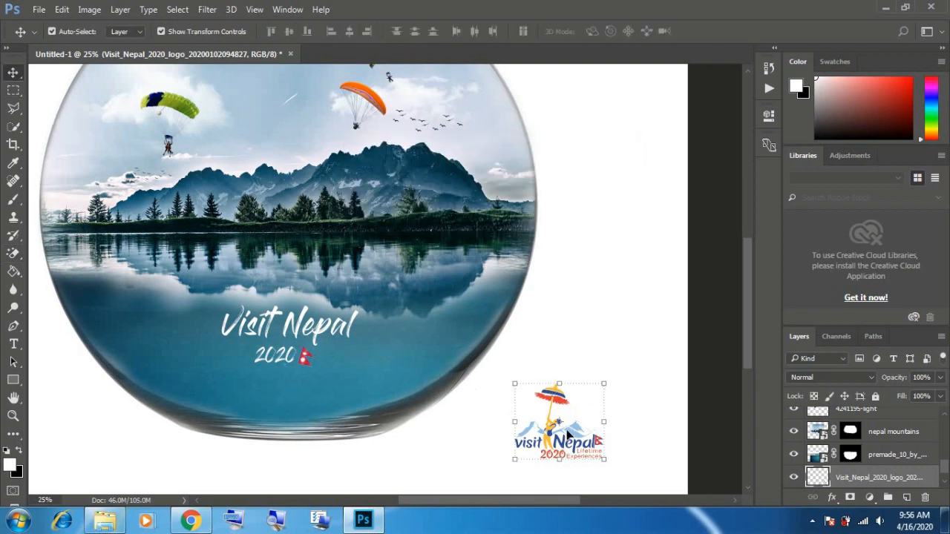
Step: Darken the Visit Nepal 2020 logo with a Levels adjustment, setting the midtone input to 0.68
left_click_drag(572, 429, 572, 429)
left_click(94, 33)
left_click(88, 9)
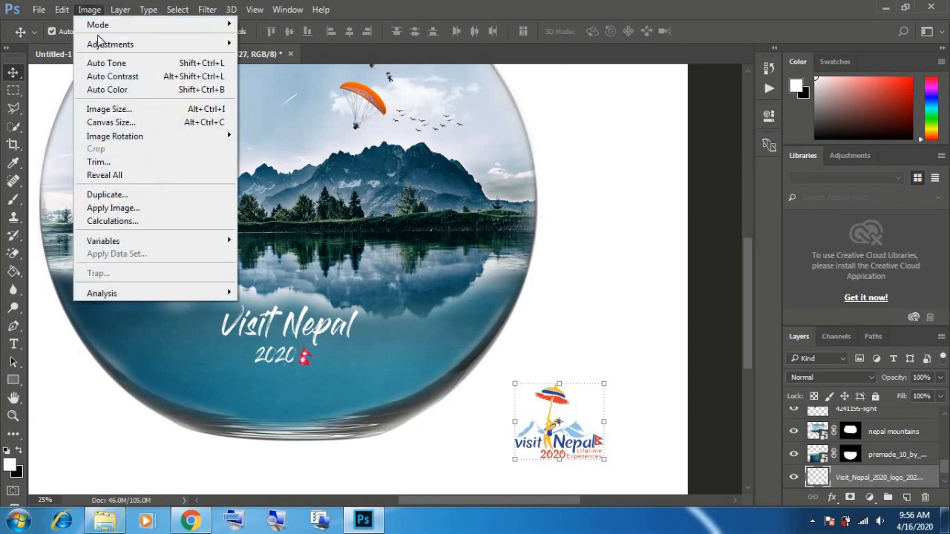
mouse_move(104, 43)
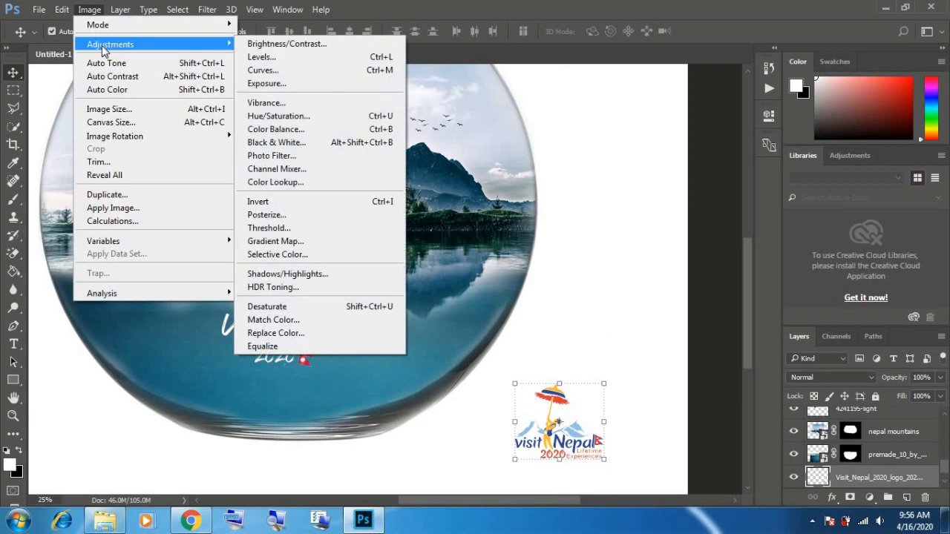
left_click(260, 58)
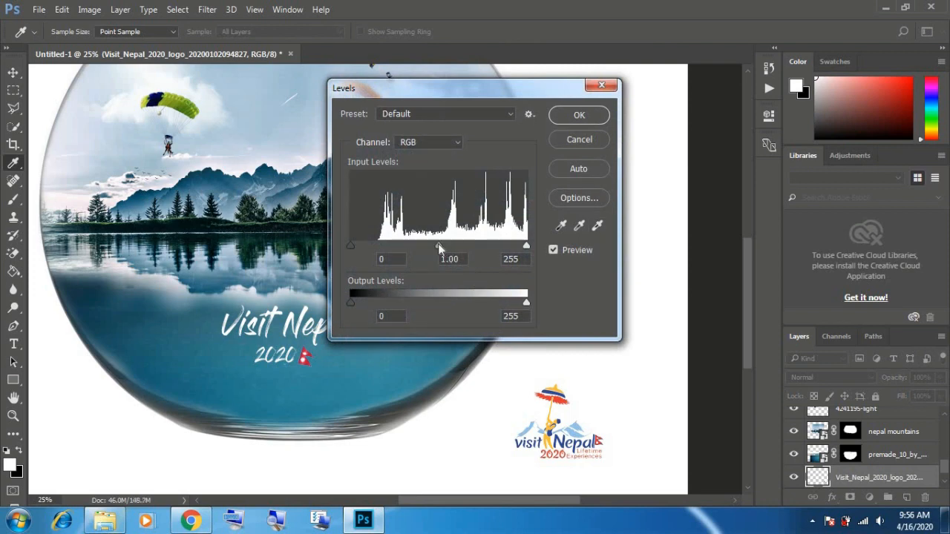
left_click_drag(438, 248, 461, 249)
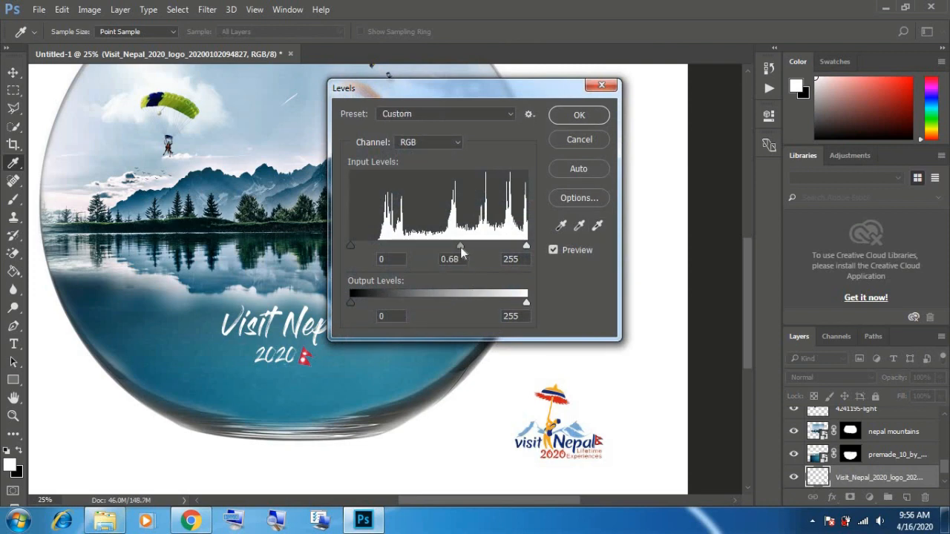
left_click(582, 116)
key("v")
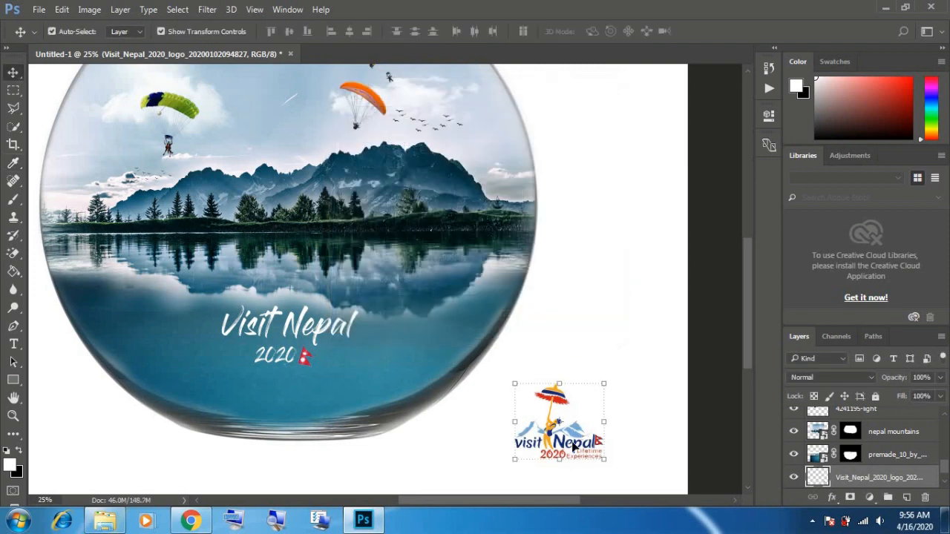
Step: Move the Visit Nepal 2020 logo farther right and slightly down, closer to the canvas corner
left_click_drag(573, 444, 621, 445)
right_click(575, 445)
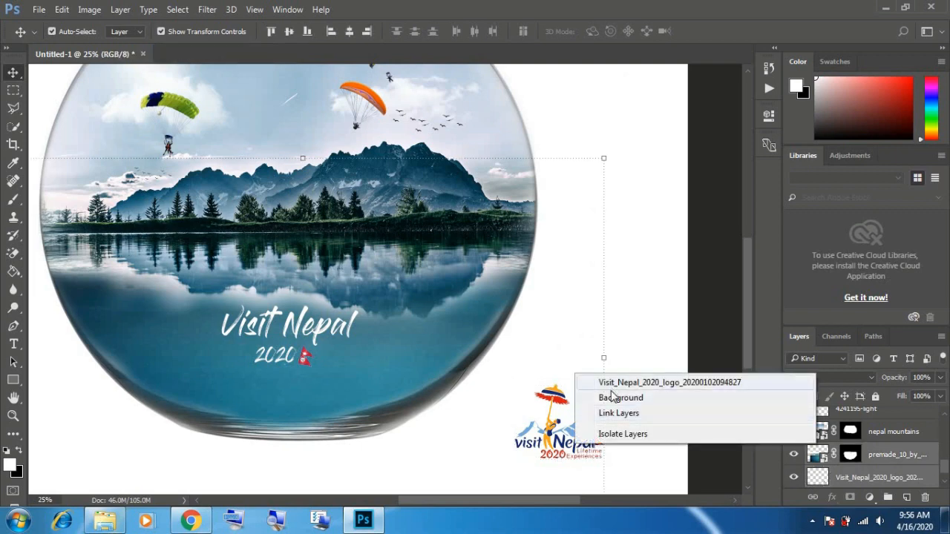
left_click(611, 383)
key("ctrl+t")
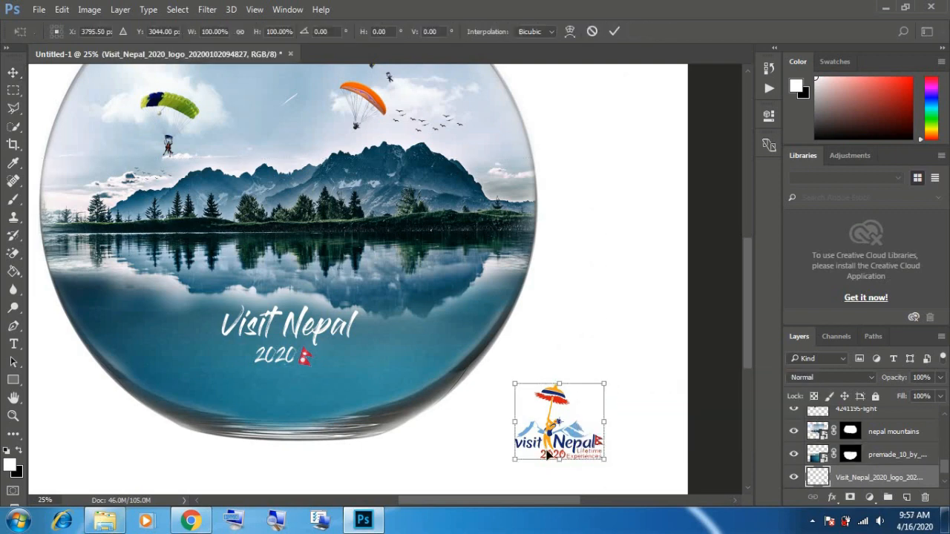
left_click_drag(606, 450, 667, 450)
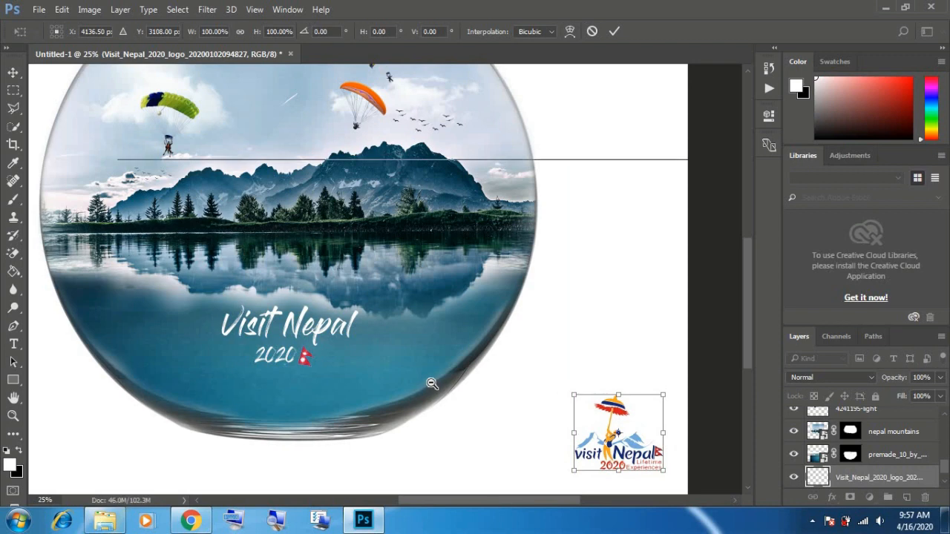
key("ctrl+minus")
key("Return")
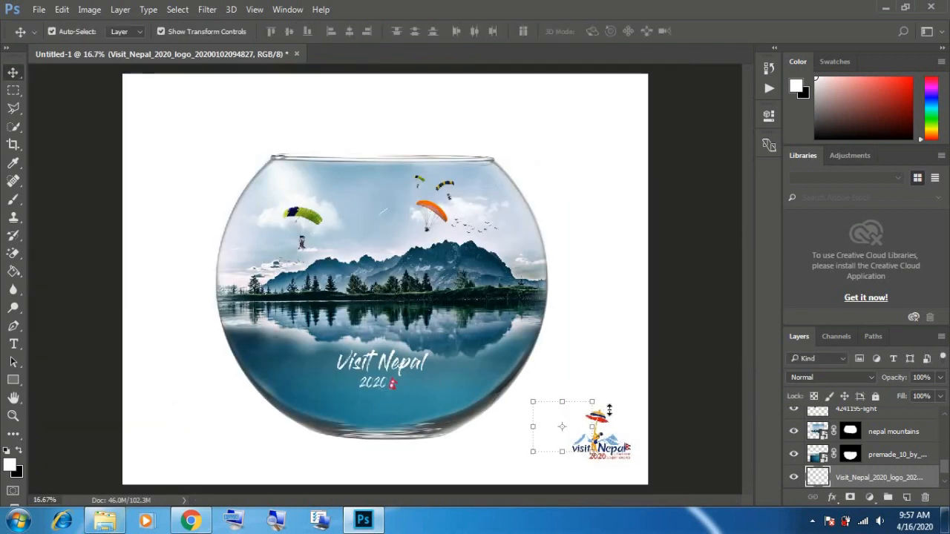
Step: Crop the canvas to trim some of the empty white margin above and to the left of the bowl
left_click(13, 145)
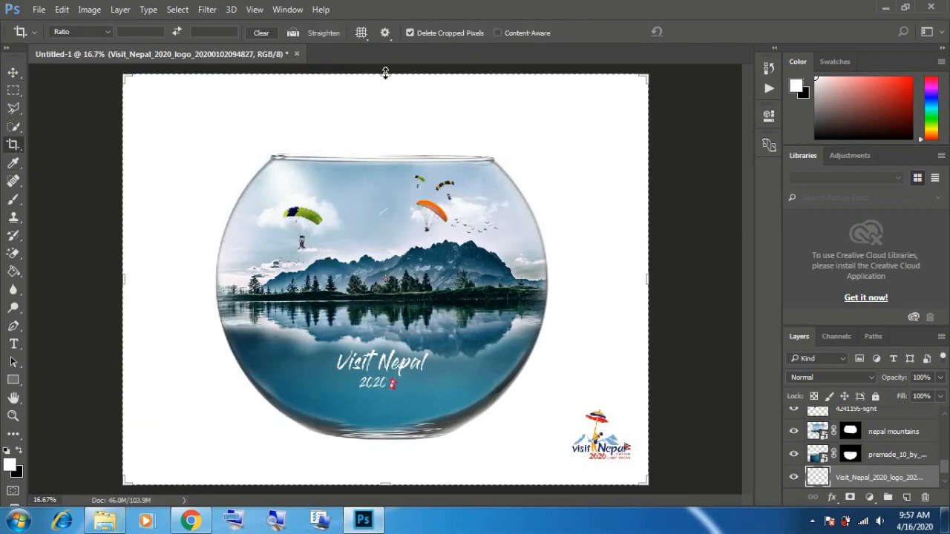
left_click_drag(386, 72, 382, 93)
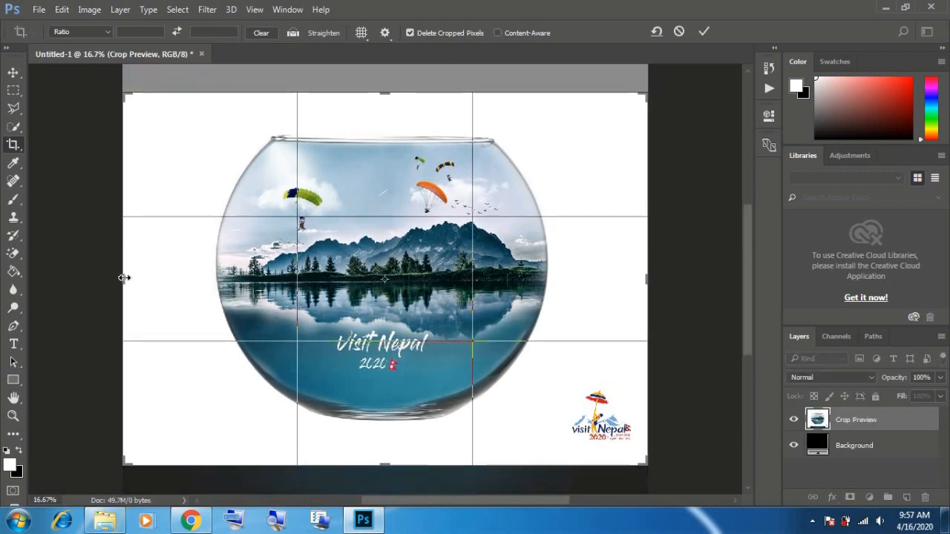
left_click_drag(127, 275, 144, 278)
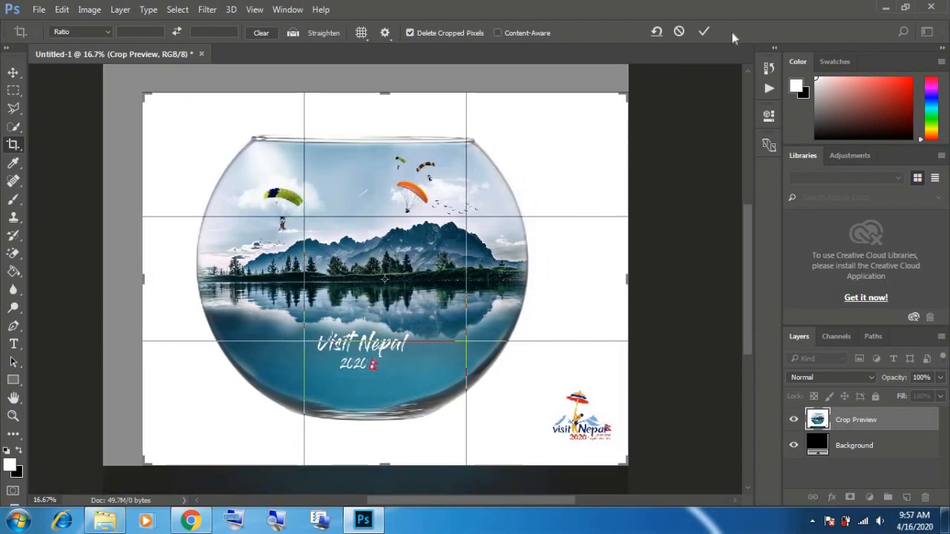
left_click(704, 32)
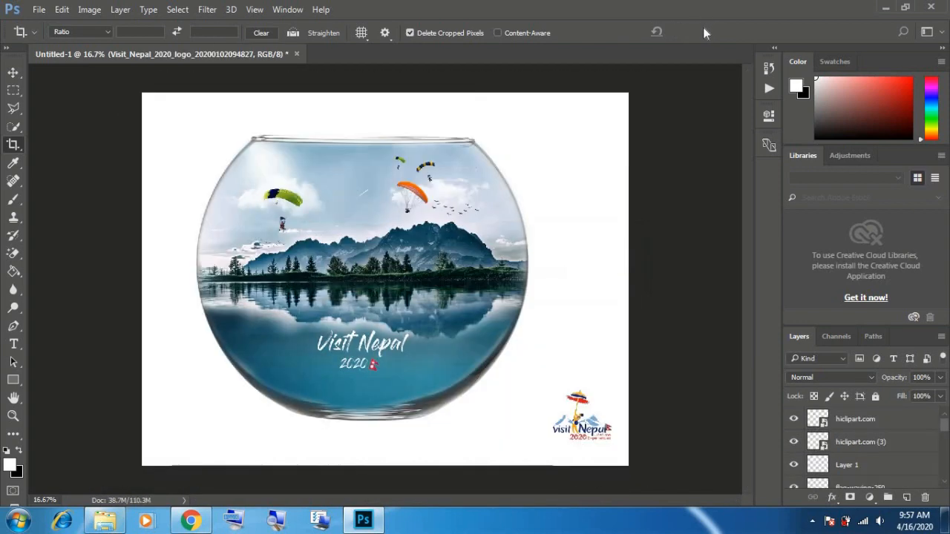
Step: Move the logo left toward the bowl and crop off part of the canvas's right margin
left_click(13, 73)
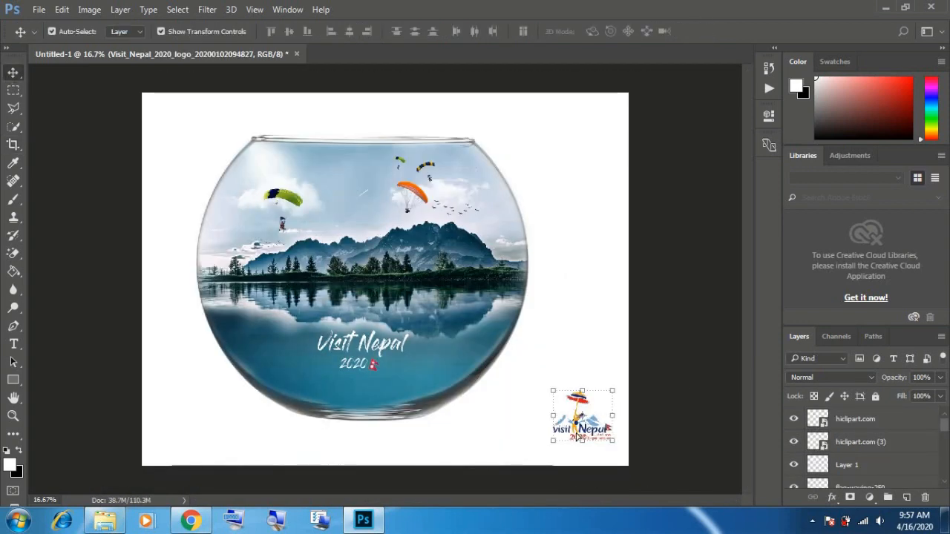
left_click_drag(577, 438, 535, 438)
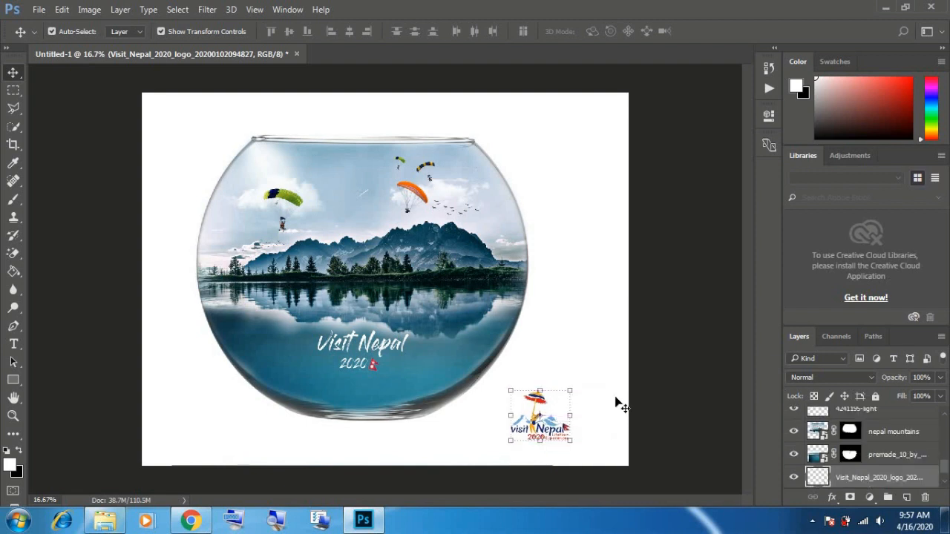
key("c")
left_click_drag(628, 275, 642, 211)
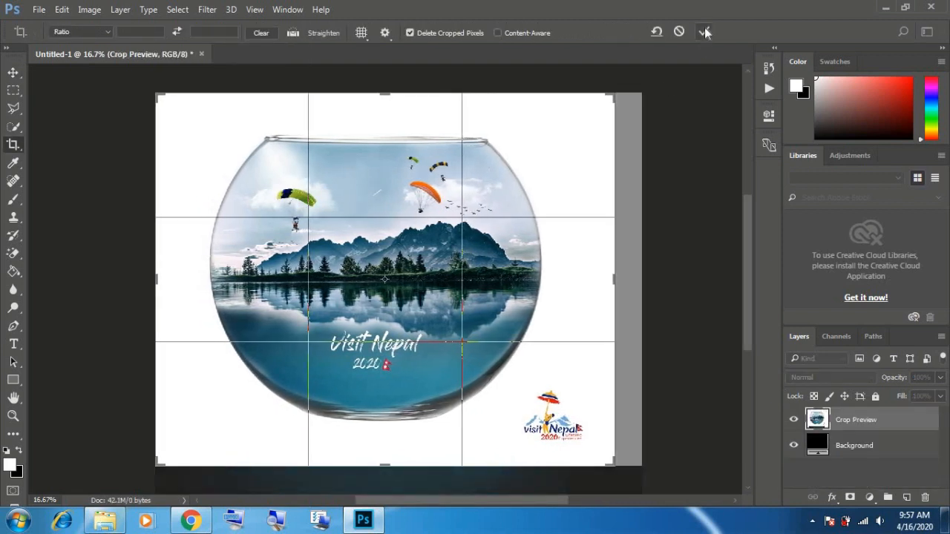
left_click(704, 32)
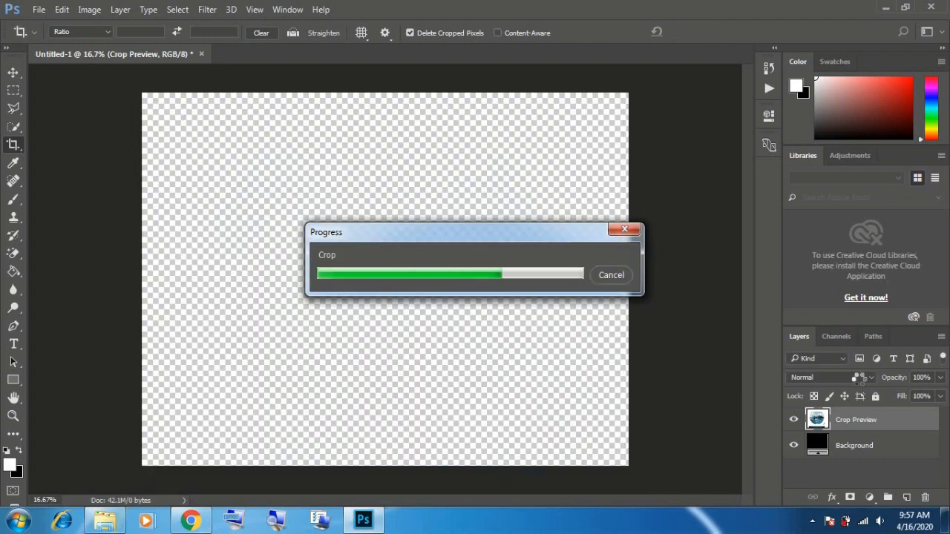
Step: Add a new empty layer directly above cloud_PNG5 and reset the colours to black foreground and white background
scroll(870, 460, "down", 3)
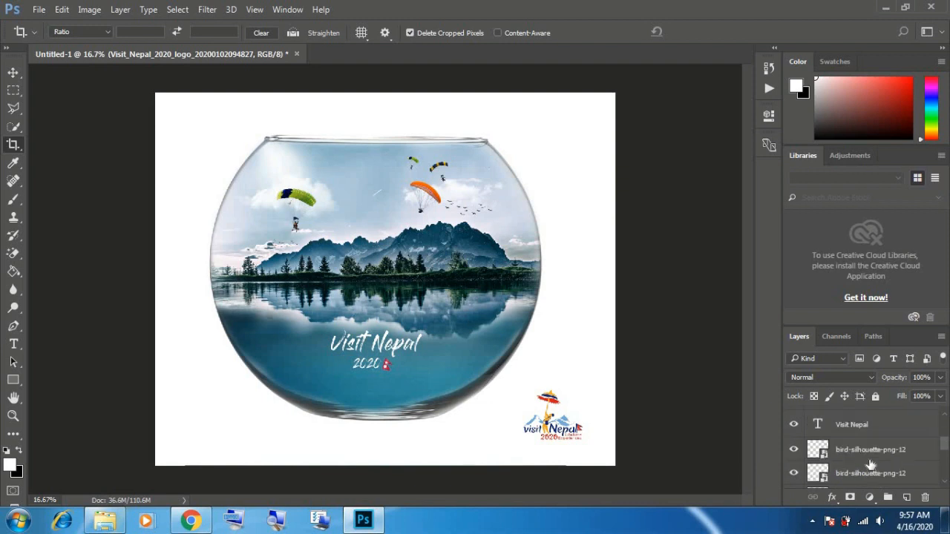
scroll(870, 464, "down", 3)
left_click(833, 449)
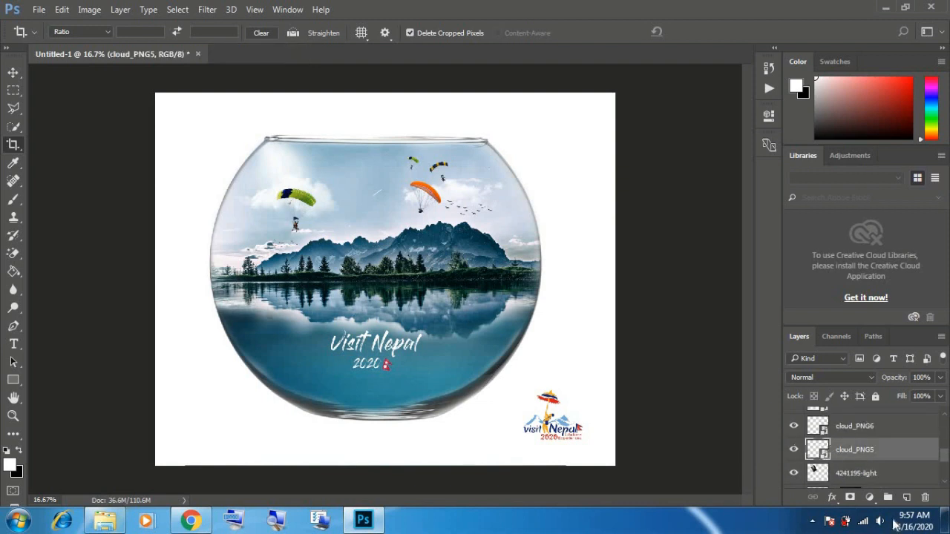
left_click(907, 498)
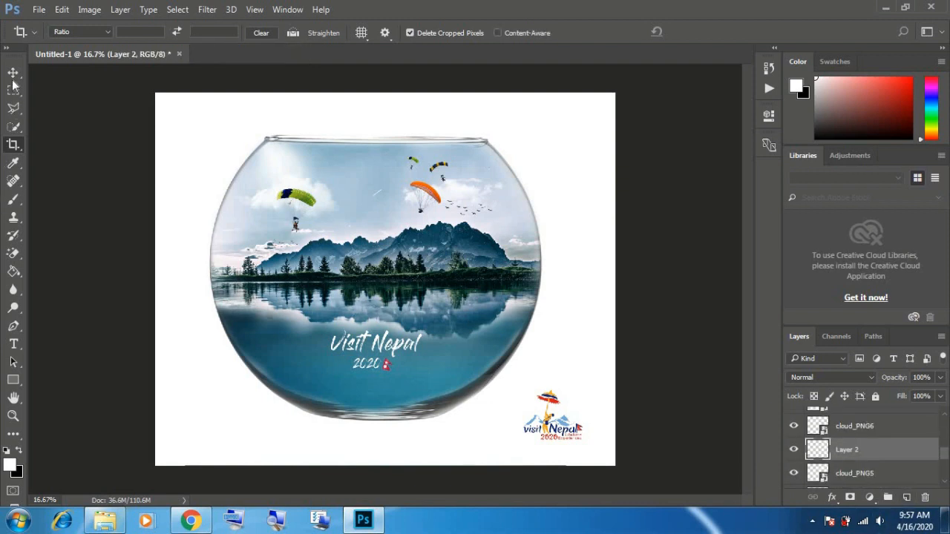
left_click(7, 451)
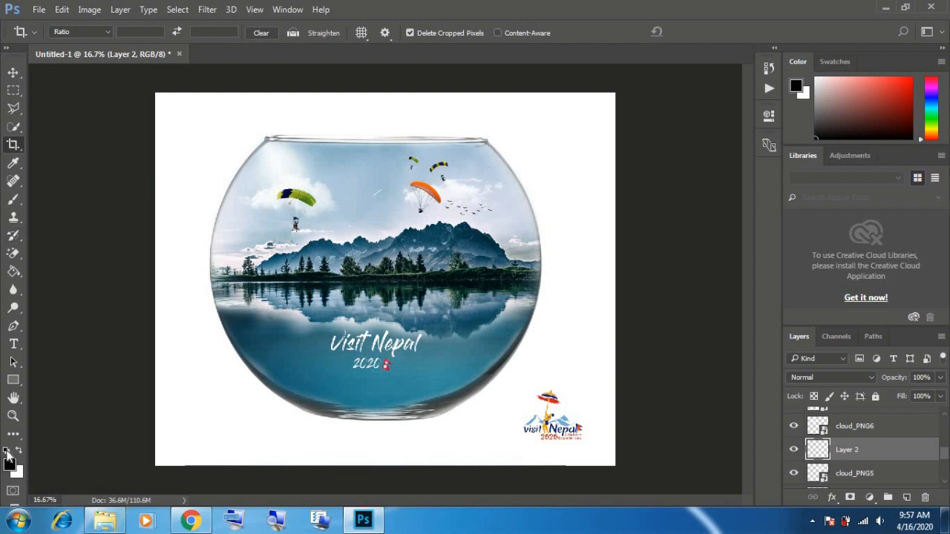
Step: Set the soft round black Brush to a size of 495 px for painting on the new layer
left_click(14, 199)
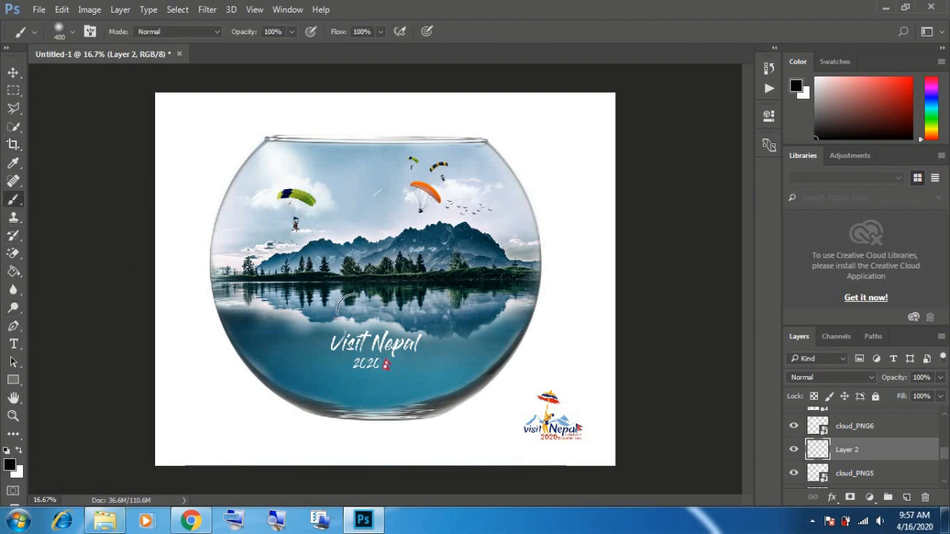
left_click(73, 35)
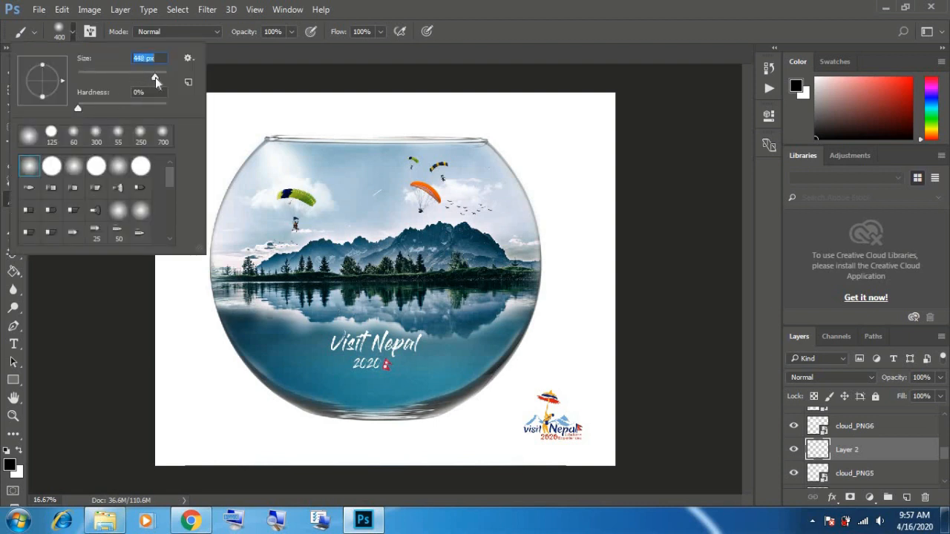
left_click_drag(158, 78, 159, 78)
type("[")
left_click(433, 319)
left_click(473, 213)
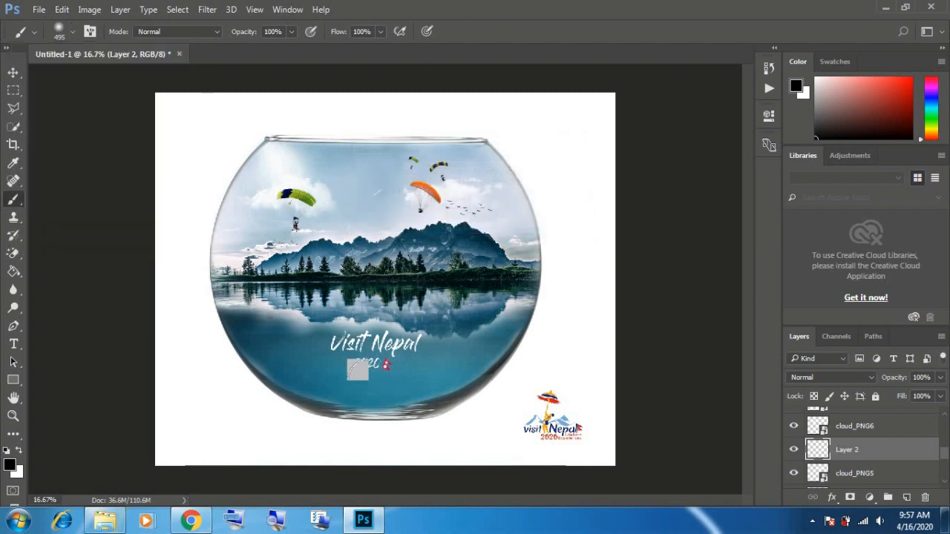
Step: Enlarge the soft black brush to 800 px and paint a single spot over the bowl's lower centre on Layer 2
key("]")
left_click(371, 386)
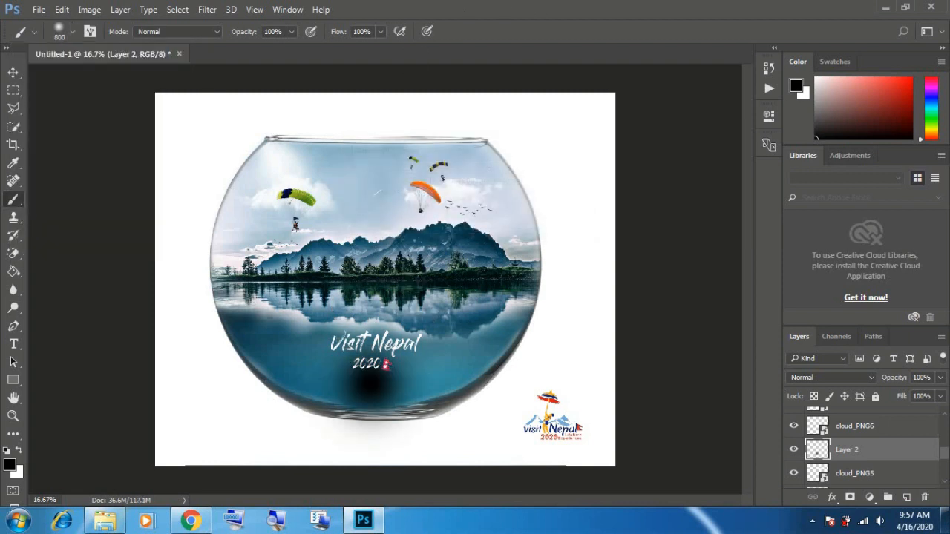
Step: Transform the black spot into a wide, flat shadow beneath the bowl, about 253.6% wide and 19.75% high
left_click(13, 72)
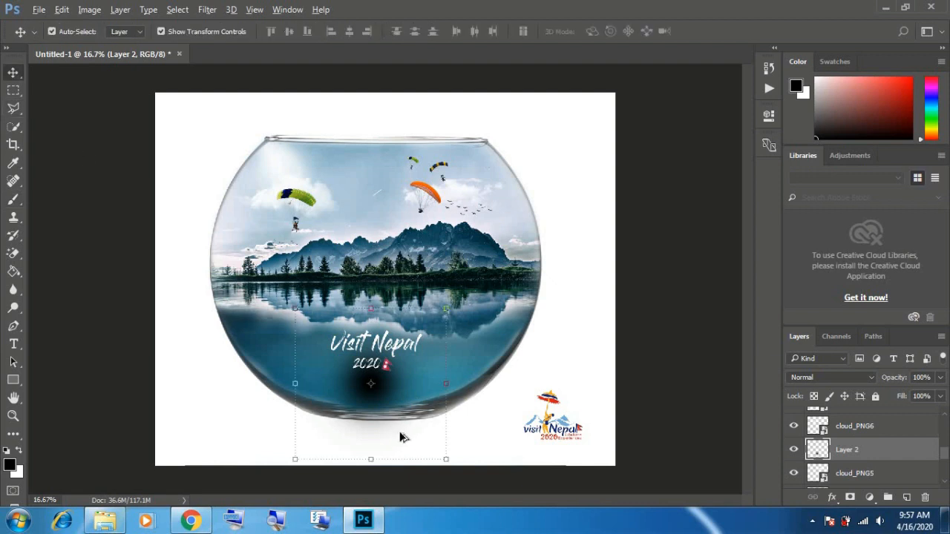
left_click_drag(370, 458, 383, 427)
left_click_drag(444, 426, 559, 426)
left_click_drag(503, 443, 502, 444)
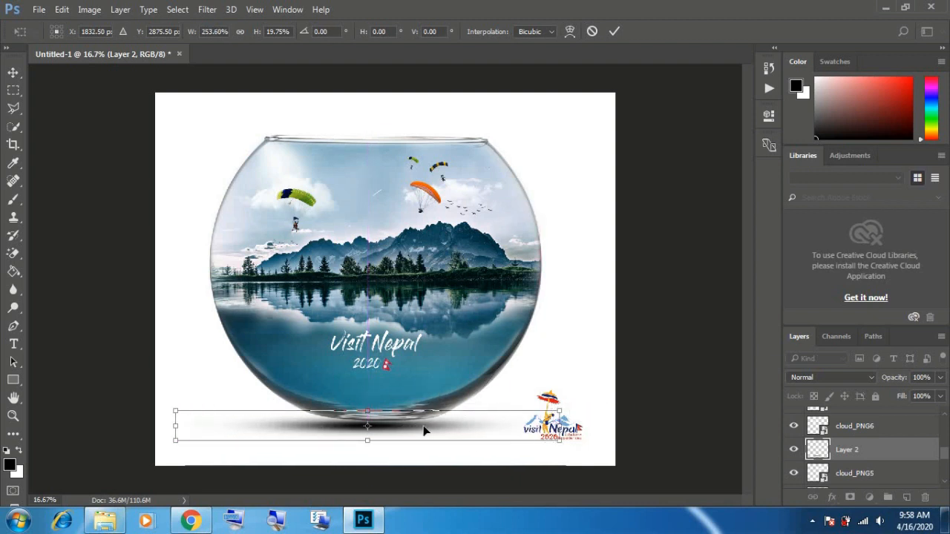
key("Return")
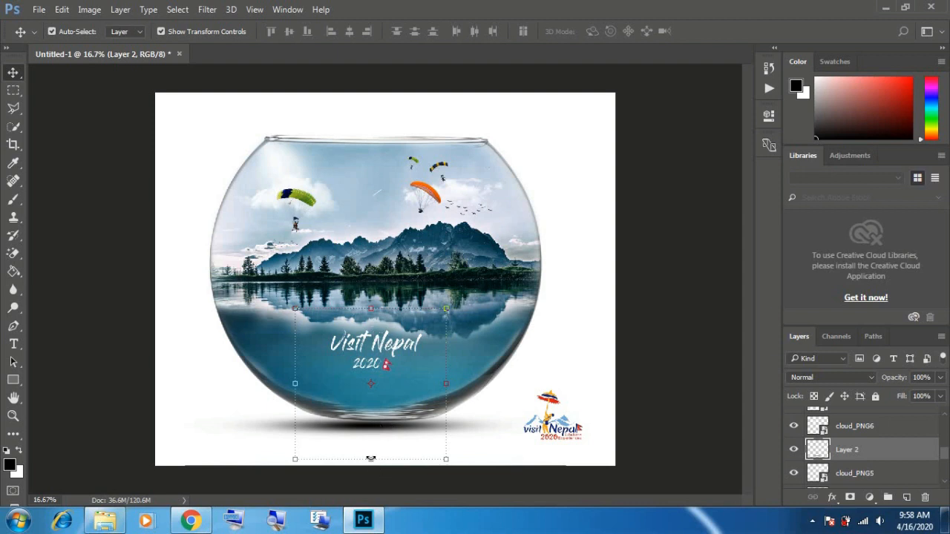
Step: Make the flattened shadow slightly taller and nudge it into place under the bowl's base
key("ctrl+t")
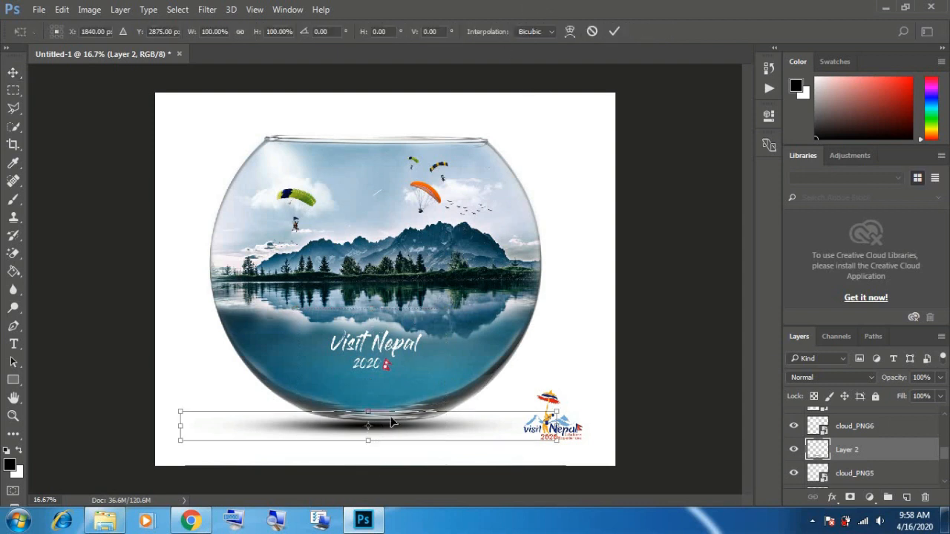
left_click_drag(369, 443, 388, 435)
key("Return")
key("Up")
key("Up")
key("Up")
key("Up")
key("Up")
key("Up")
key("Up")
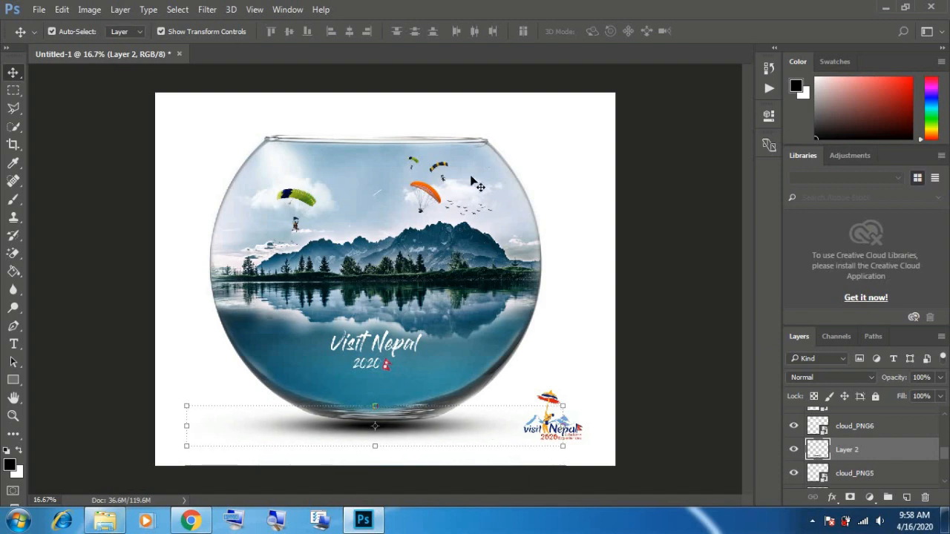
Step: Apply a Gaussian Blur with a radius of 15.3 pixels to the shadow on Layer 2
left_click(209, 9)
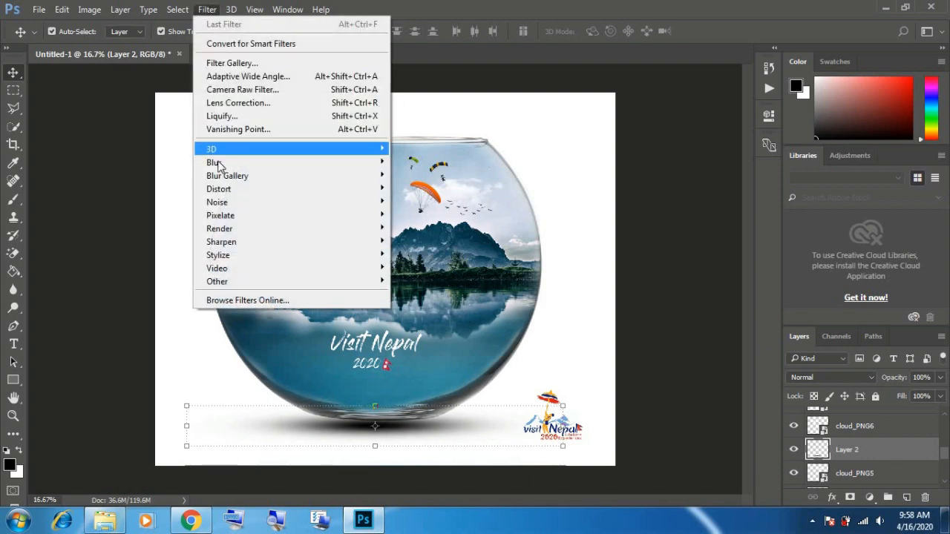
mouse_move(371, 161)
left_click(445, 215)
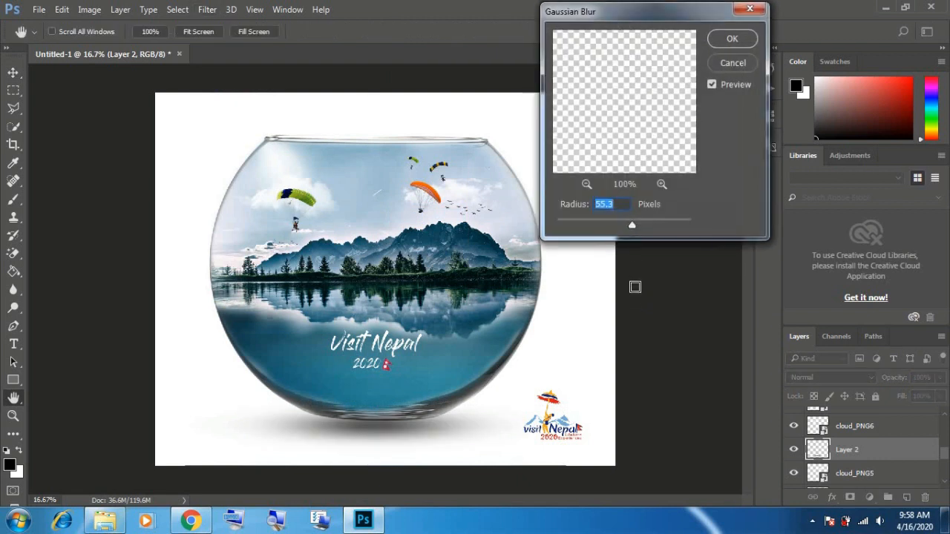
left_click_drag(636, 234, 613, 228)
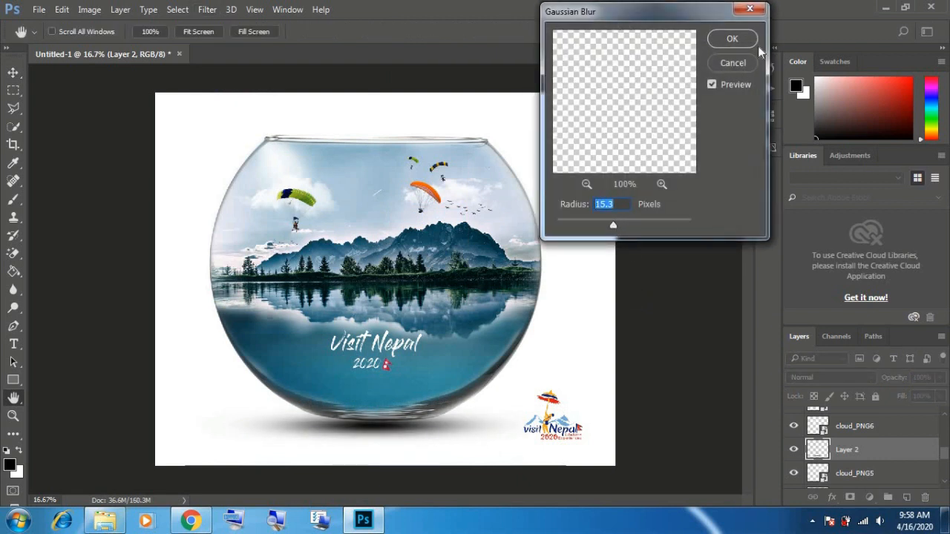
left_click(732, 40)
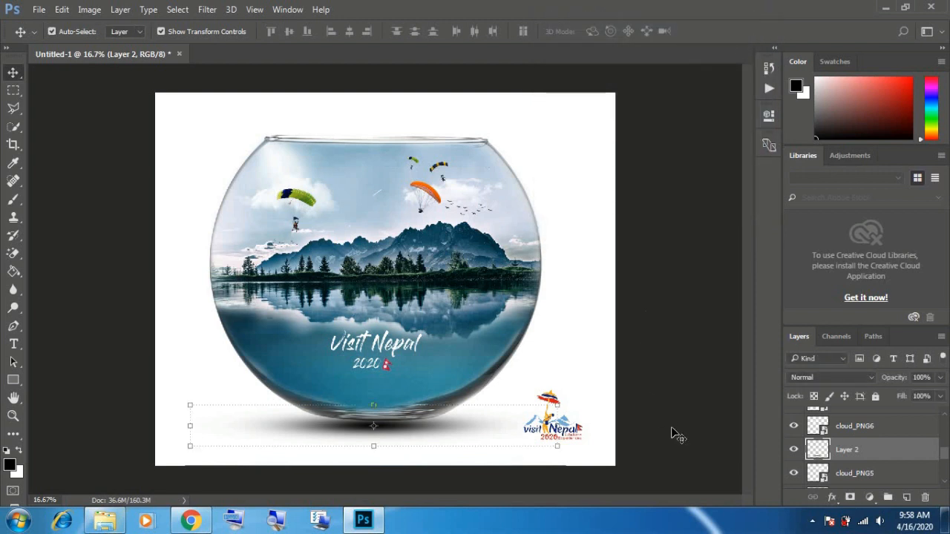